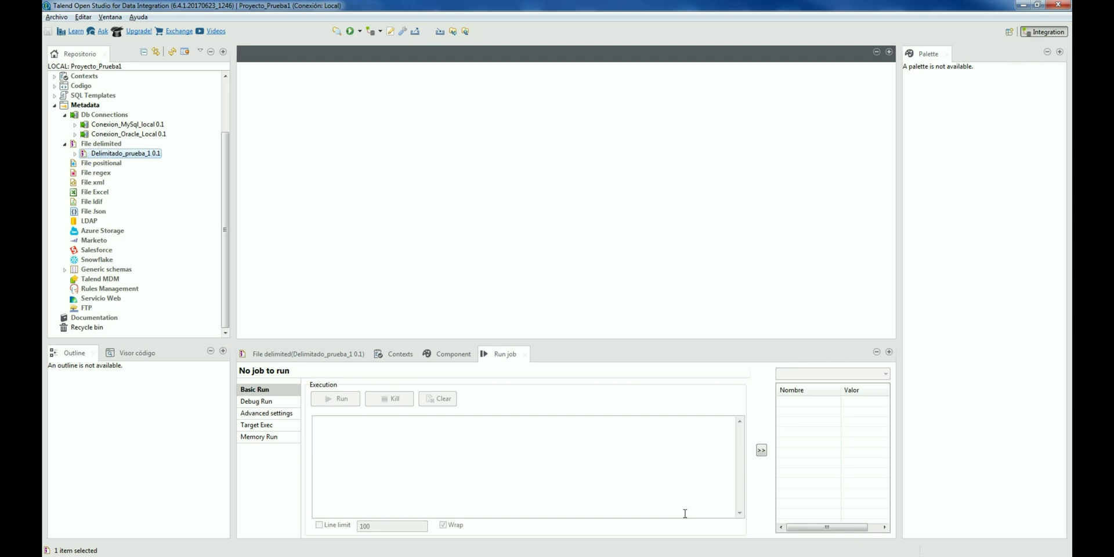
# - Create a new job named Job_Prueba_6 under Job Designs
pyautogui.click(178, 195)
pyautogui.scroll(3, 178, 194)
pyautogui.rightClick(80, 88)
pyautogui.click(104, 95)
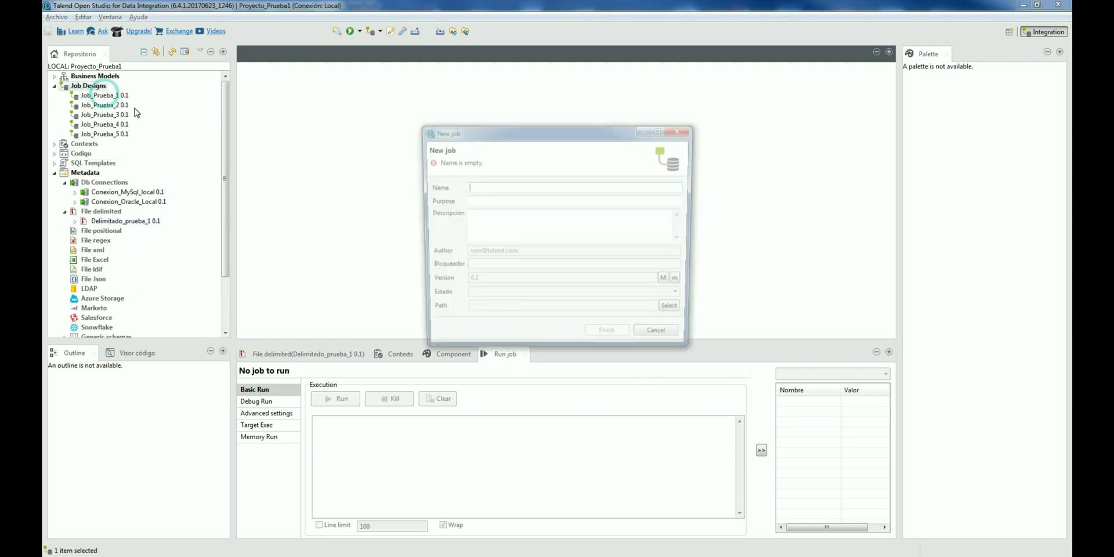
pyautogui.write('Job_Prueba_6')
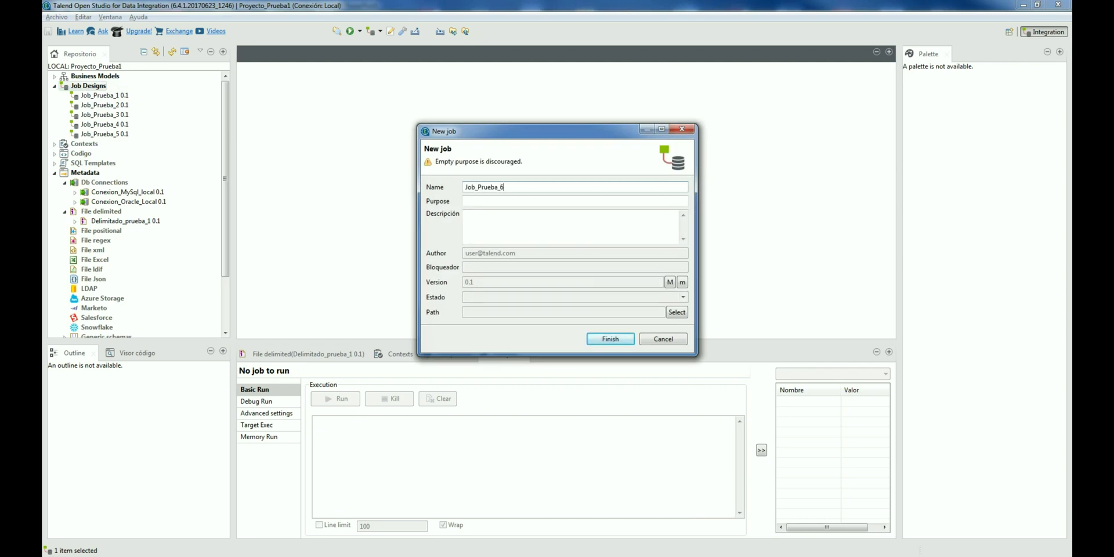
pyautogui.click(611, 339)
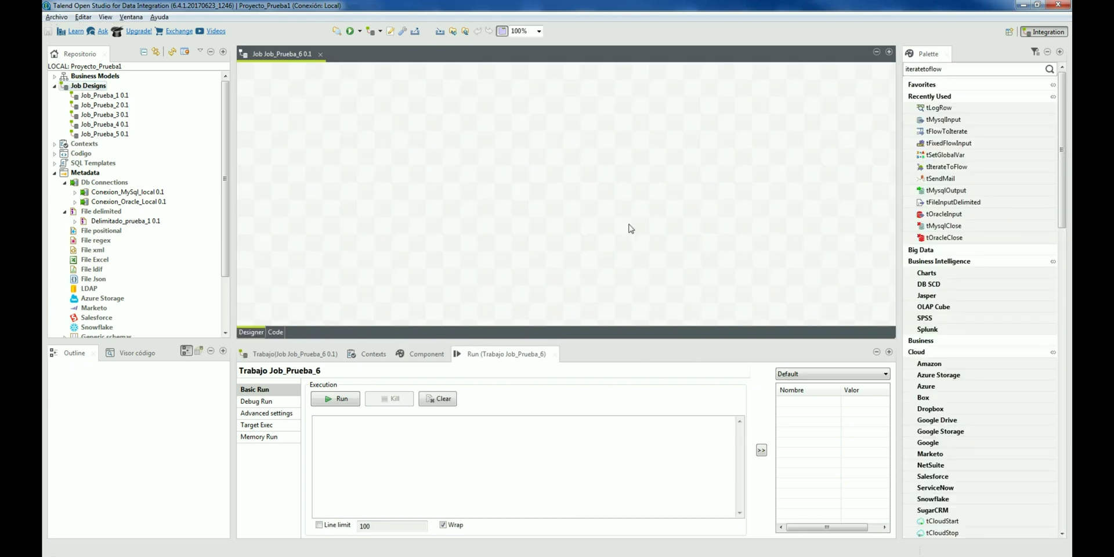
# - Collapse all the expanded component categories in the palette, including Recently Used, Misc and Favorites
pyautogui.click(961, 97)
pyautogui.click(928, 119)
pyautogui.click(916, 141)
pyautogui.click(924, 175)
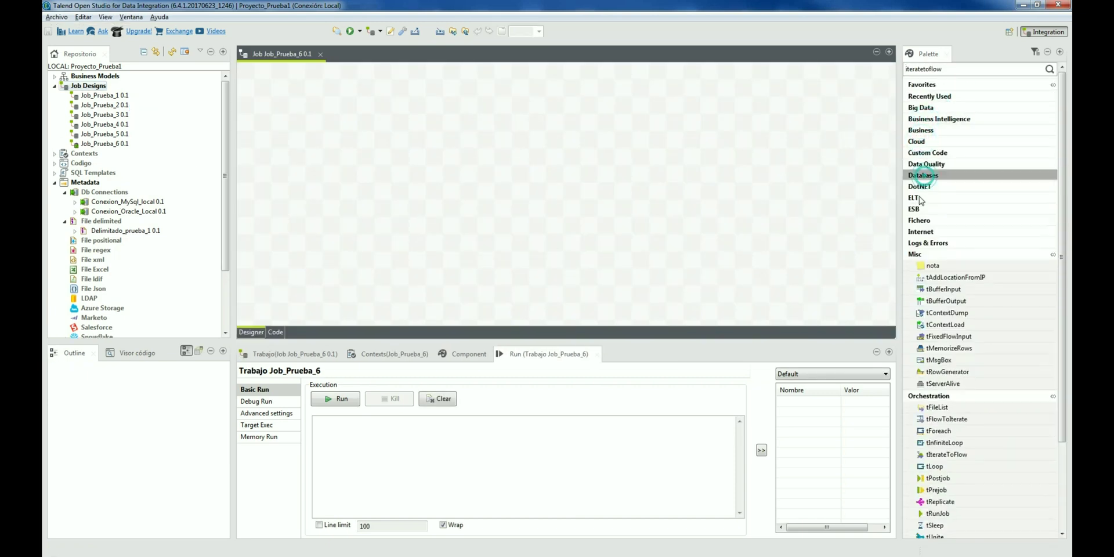
pyautogui.click(914, 254)
pyautogui.click(922, 265)
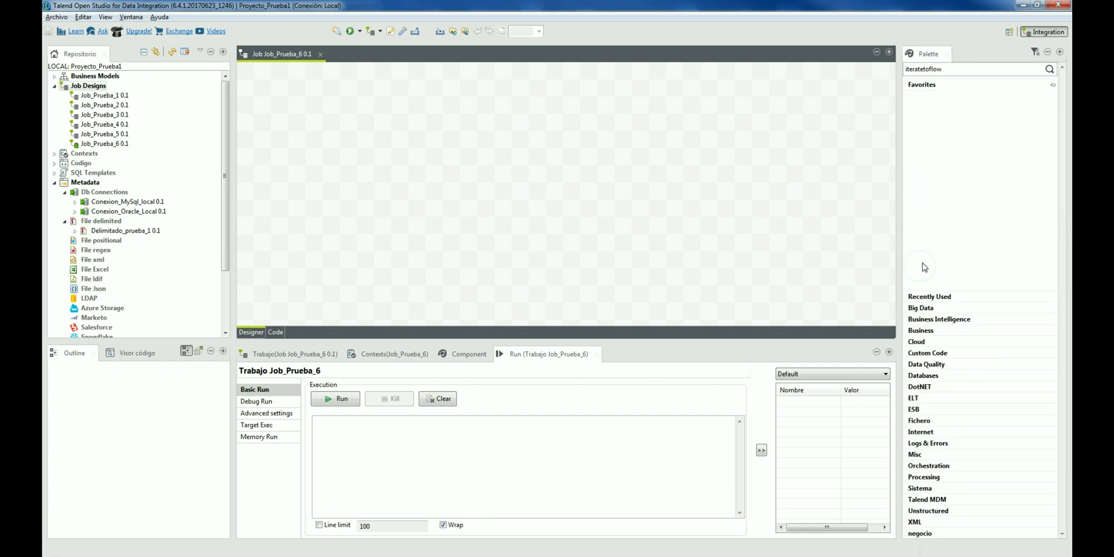
pyautogui.click(925, 85)
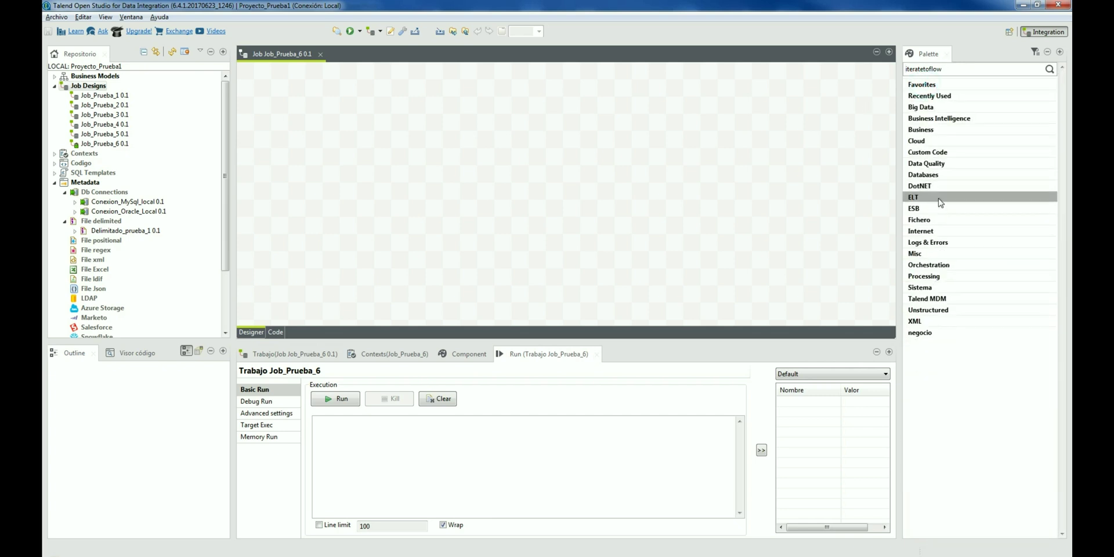
# - Examine the Entrada and Salida components available in the palette's Fichero category
pyautogui.click(934, 222)
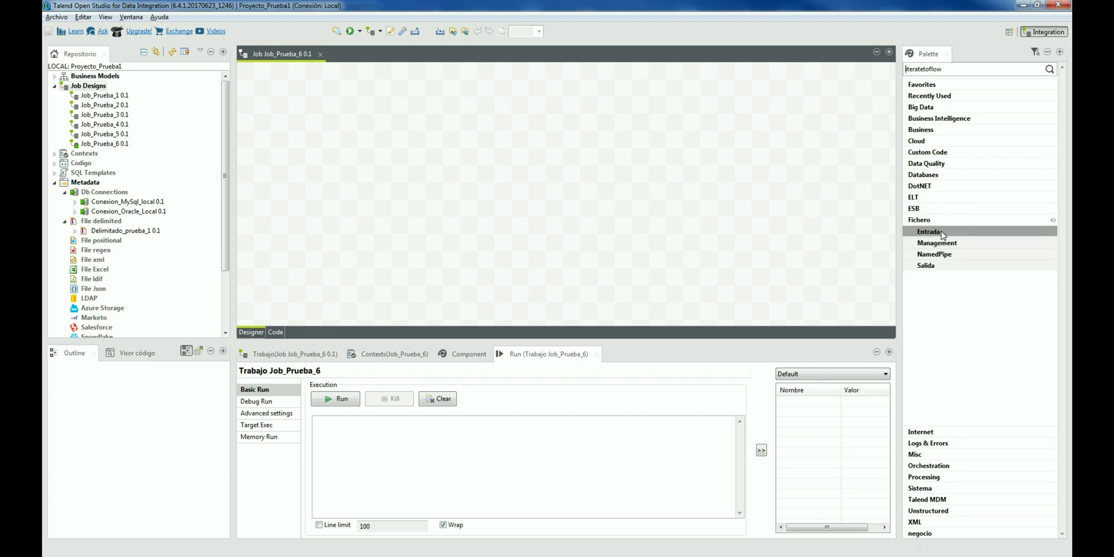
pyautogui.click(940, 231)
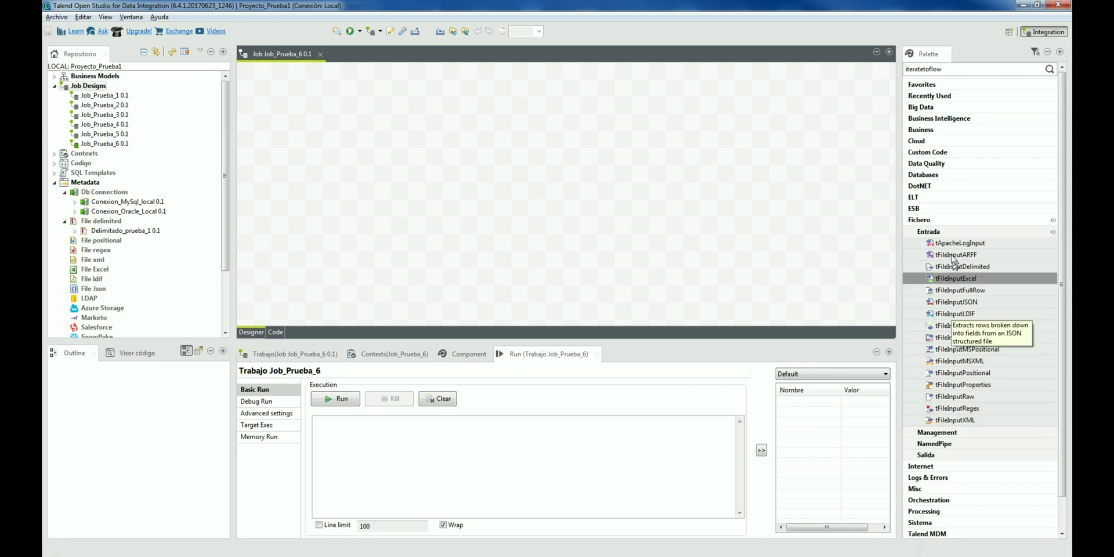
pyautogui.click(928, 232)
pyautogui.click(931, 265)
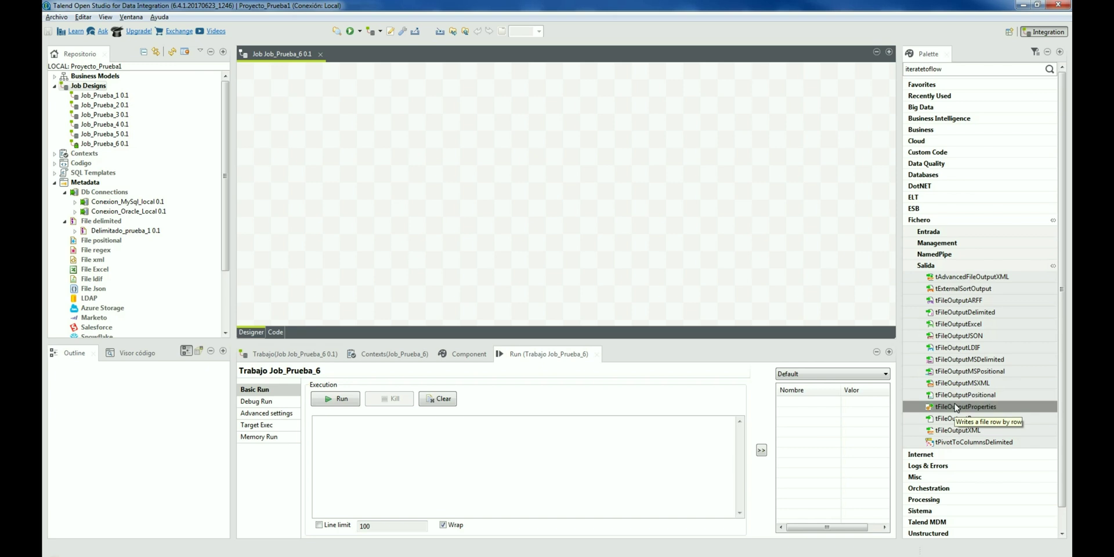
pyautogui.click(926, 265)
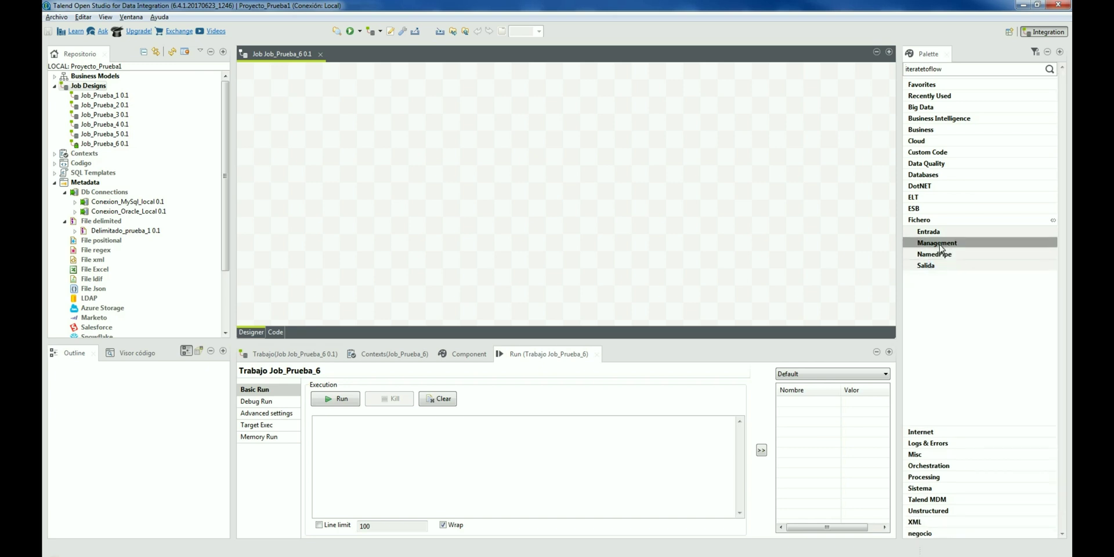
# - Add a tFileList component from Fichero's Management group to the upper part of the canvas and show its settings in an enlarged pane
pyautogui.click(937, 244)
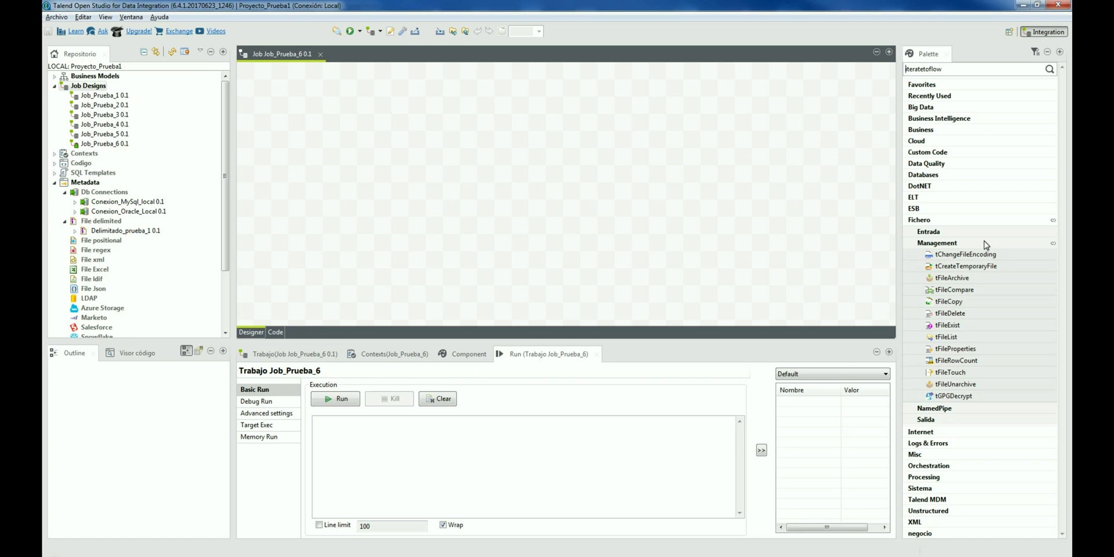
pyautogui.click(950, 334)
pyautogui.click(363, 102)
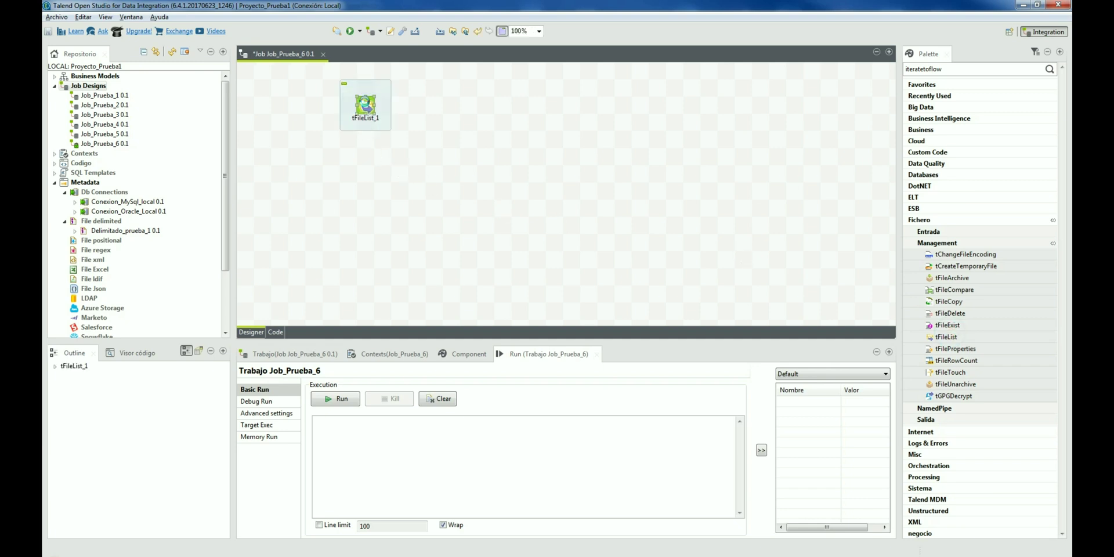
pyautogui.click(366, 106)
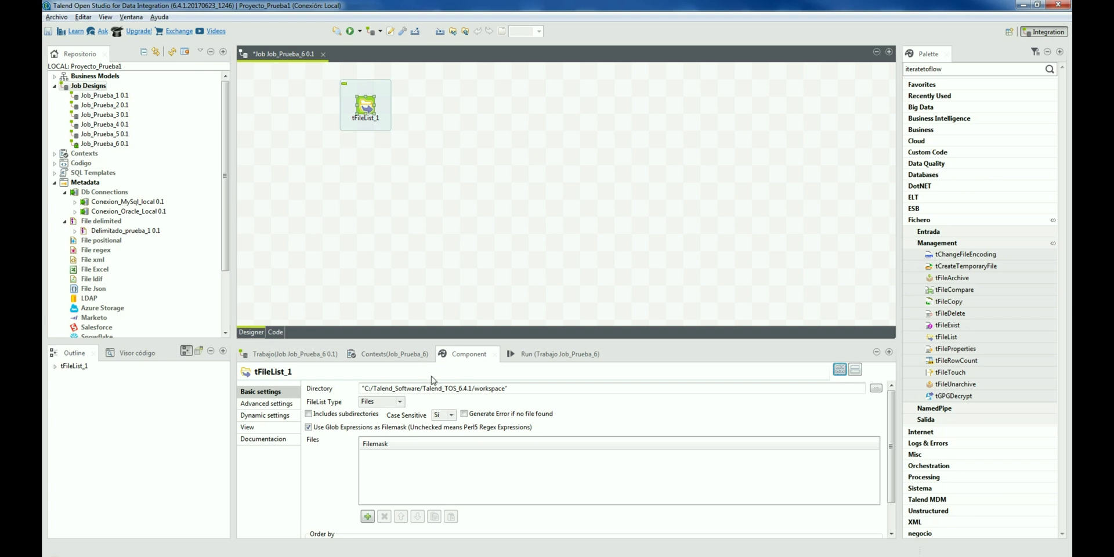
pyautogui.moveTo(463, 342); pyautogui.dragTo(471, 251)
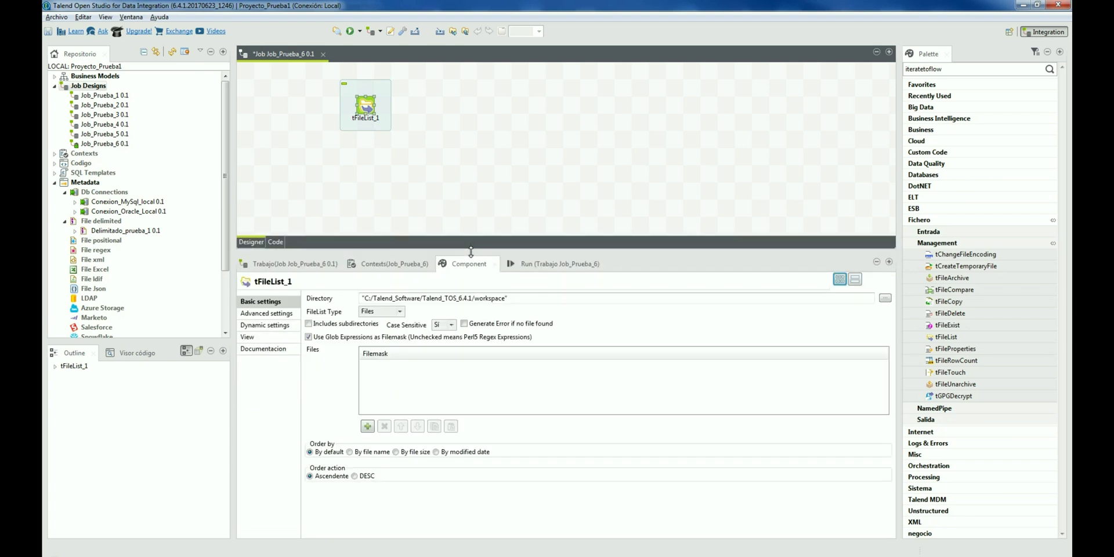
# - Switch to Windows Explorer and copy the path of the EjemplosEntrada folder, C:\Talend_Software\EjemplosEntrada
pyautogui.moveTo(509, 298); pyautogui.dragTo(362, 298)
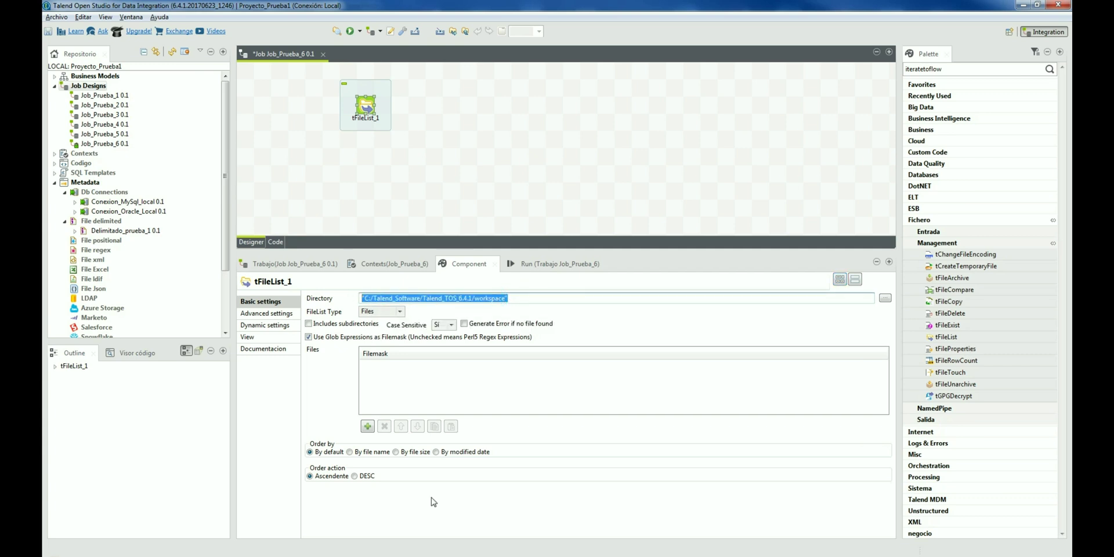
pyautogui.click(453, 525)
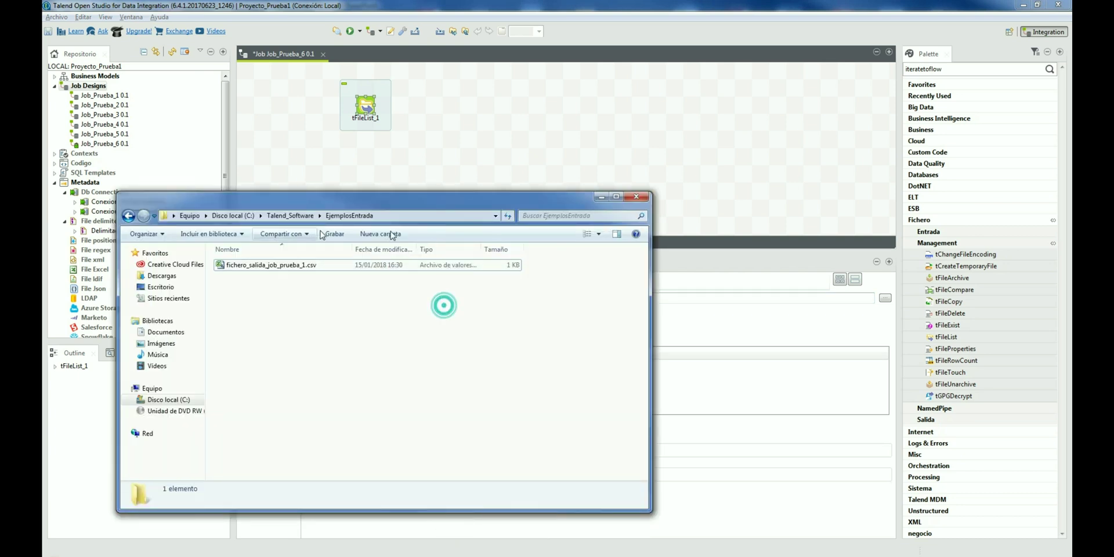
pyautogui.click(406, 215)
pyautogui.hotkey('ctrl', 'c')
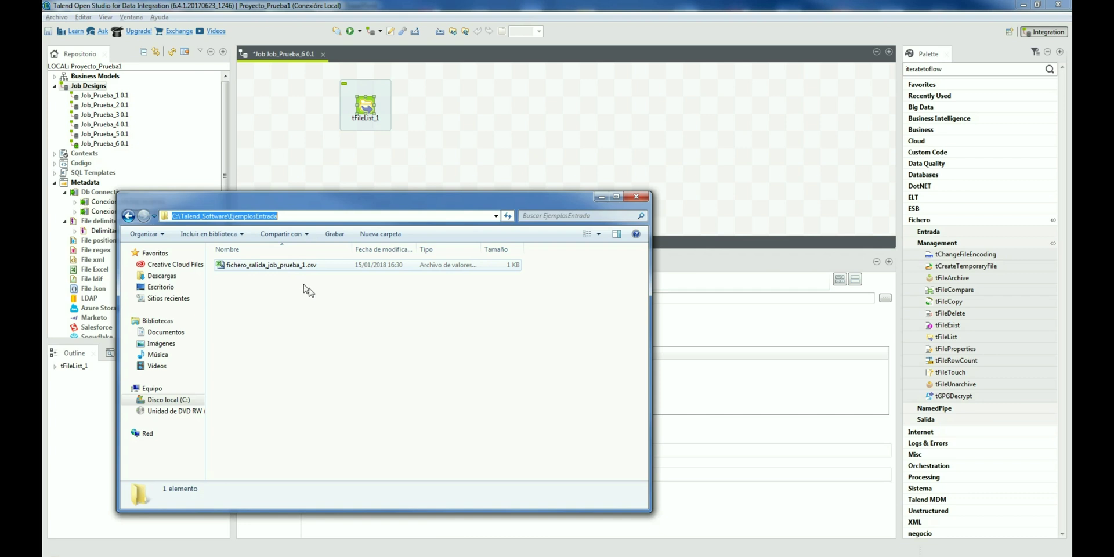
pyautogui.click(424, 161)
pyautogui.click(364, 101)
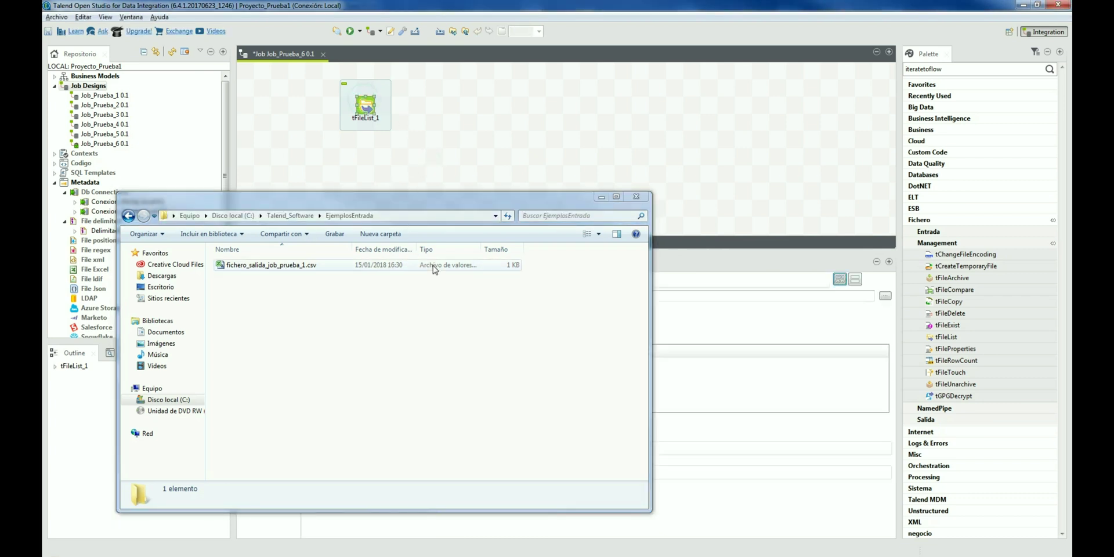
pyautogui.click(602, 197)
# - Set the tFileList directory to "C:/Talend_Software/EjemplosEntrada", pasting the copied path and using forward slashes
pyautogui.moveTo(505, 298); pyautogui.dragTo(364, 296)
pyautogui.hotkey('ctrl', 'v')
pyautogui.click(376, 296)
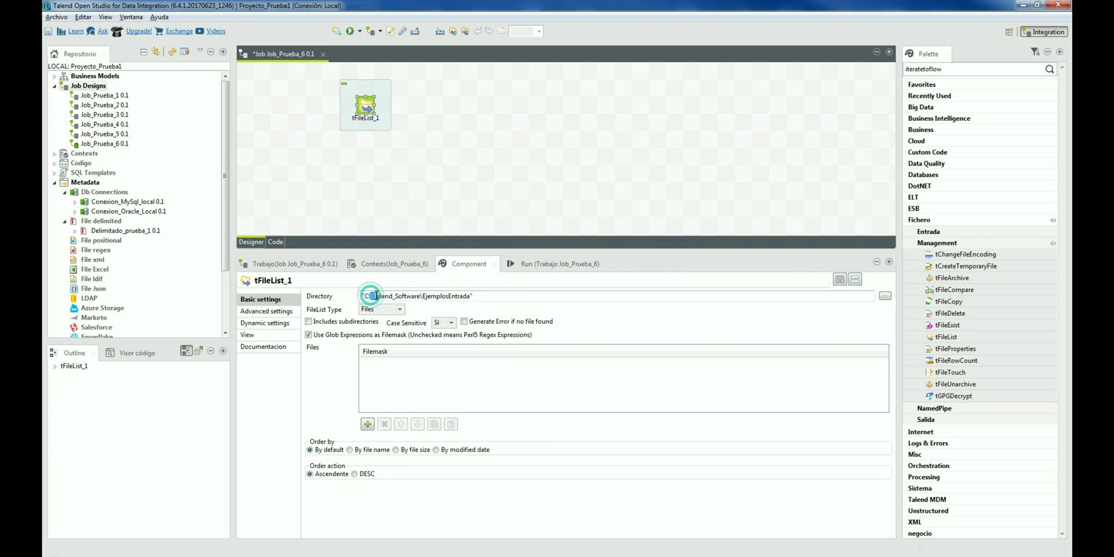
pyautogui.write('/')
pyautogui.moveTo(419, 295); pyautogui.dragTo(423, 296)
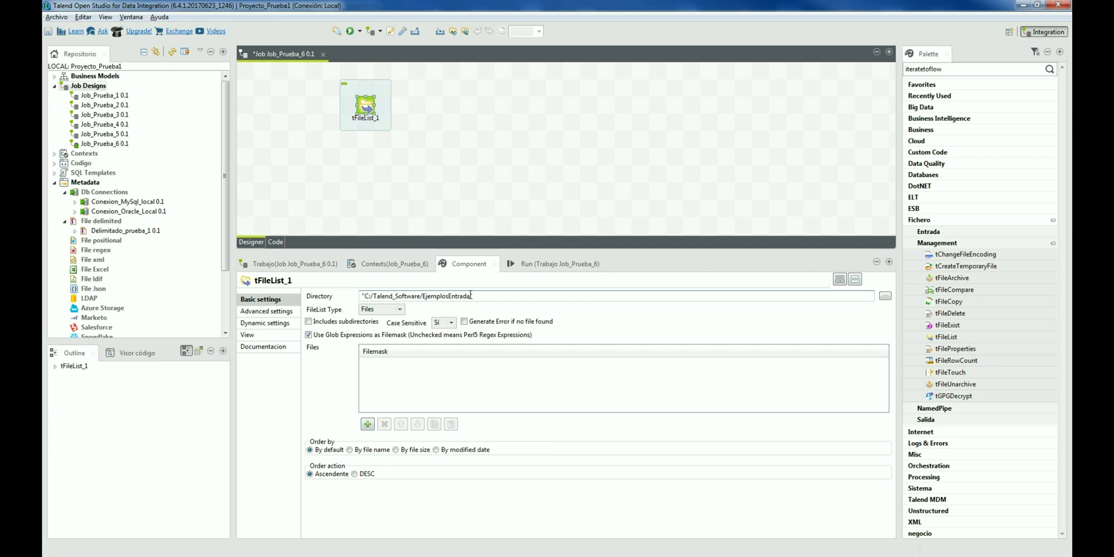
pyautogui.write('\\\\')
pyautogui.hotkey('shift', 'Left')
pyautogui.hotkey('shift', 'Left')
pyautogui.press('BackSpace')
# - Review the FileList Type options and the directory configured for the tFileList component
pyautogui.click(377, 308)
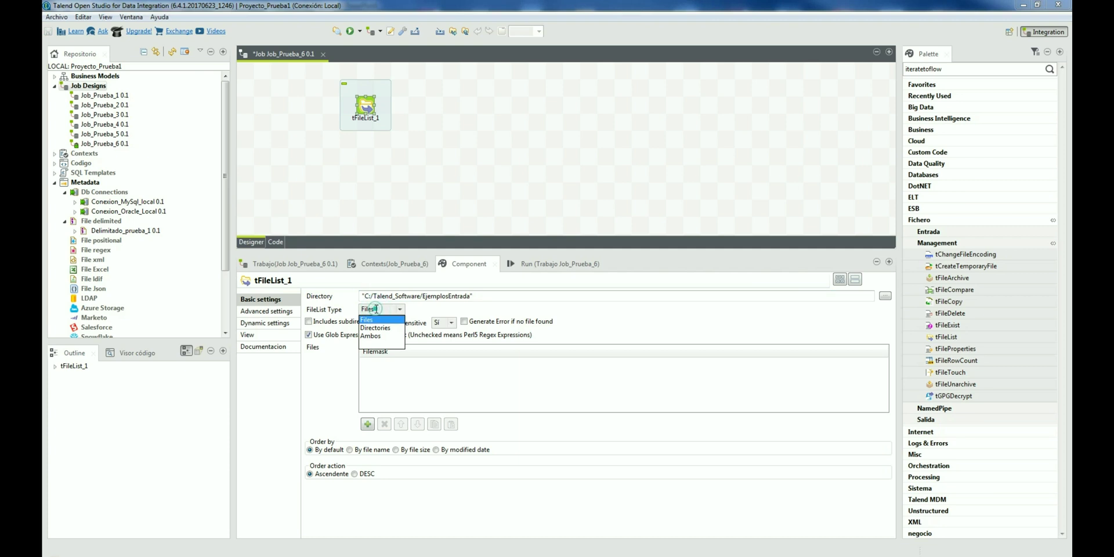
pyautogui.click(432, 376)
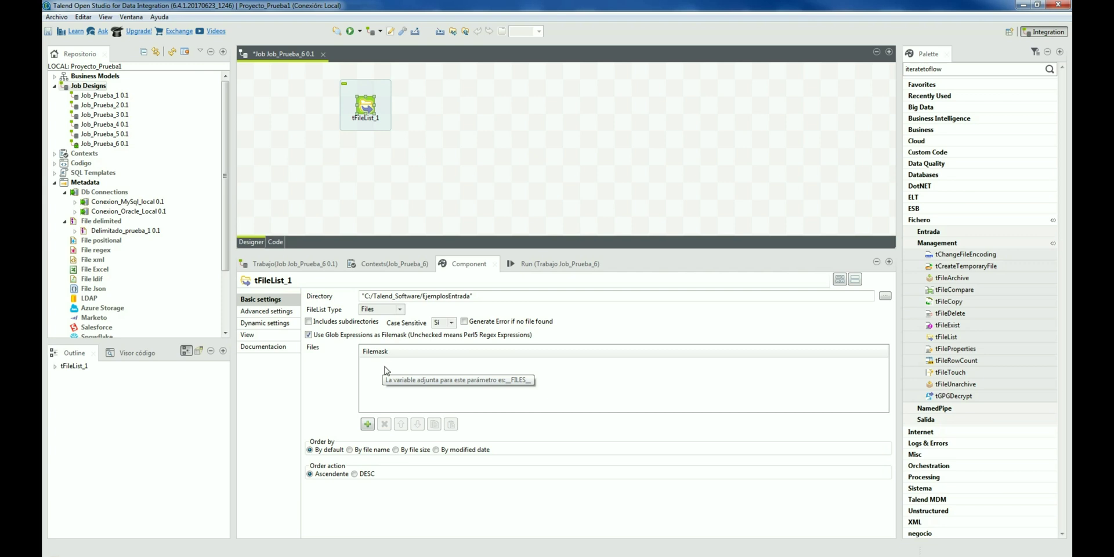
pyautogui.moveTo(472, 296); pyautogui.dragTo(362, 296)
pyautogui.click(401, 181)
pyautogui.rightClick(367, 108)
pyautogui.moveTo(417, 111)
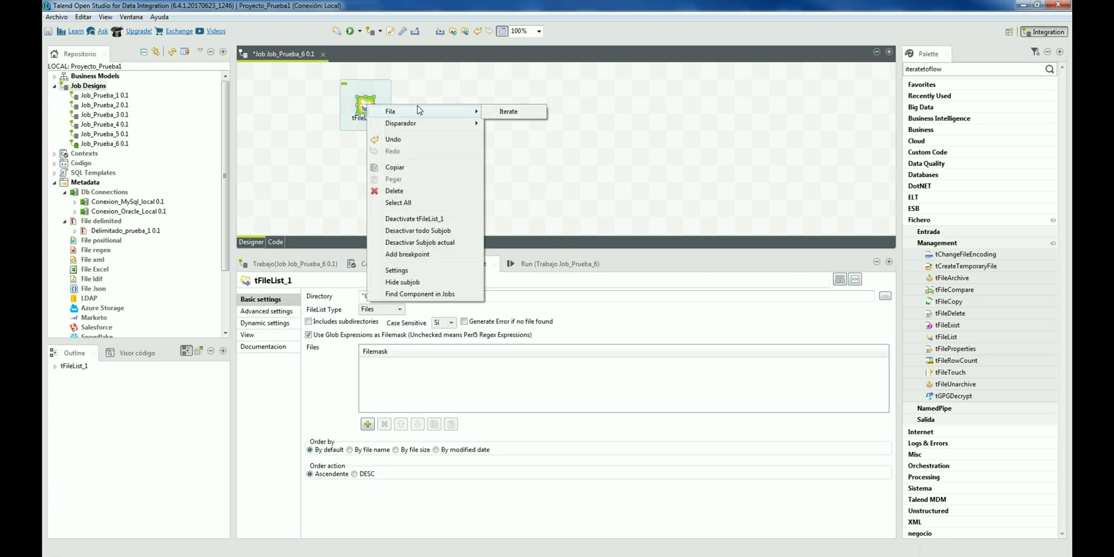
pyautogui.click(499, 110)
# - Add a tFixedFlowInput component to the job and position it directly below tFileList_1
pyautogui.click(509, 114)
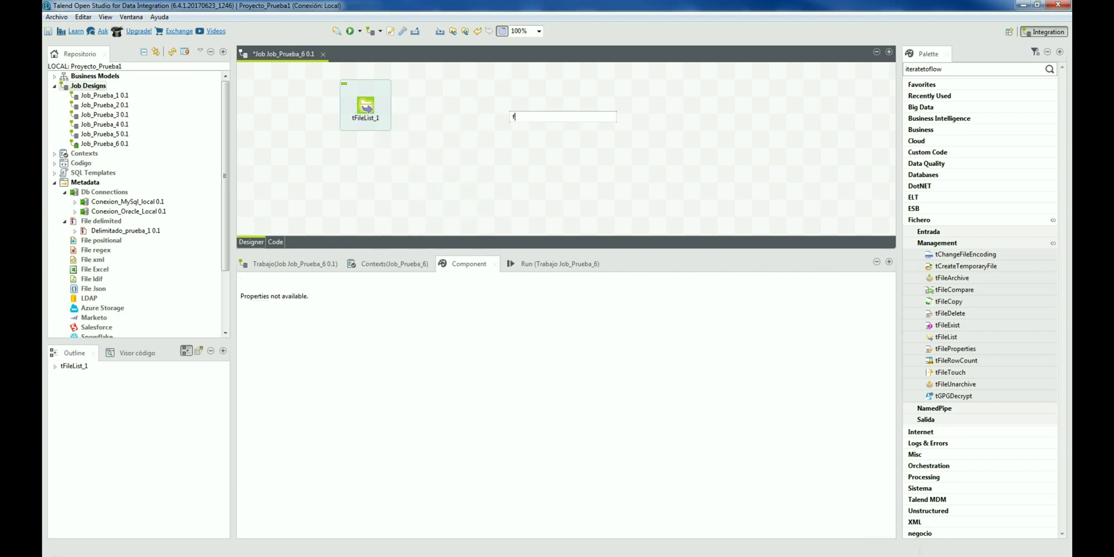
pyautogui.write('fixed')
pyautogui.press('Return')
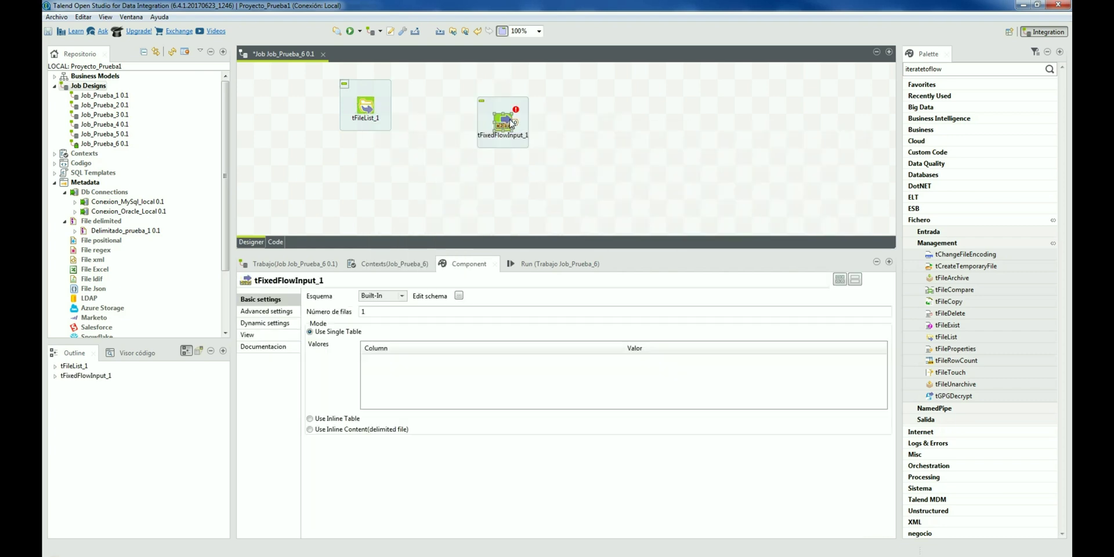
pyautogui.moveTo(508, 123); pyautogui.dragTo(361, 178)
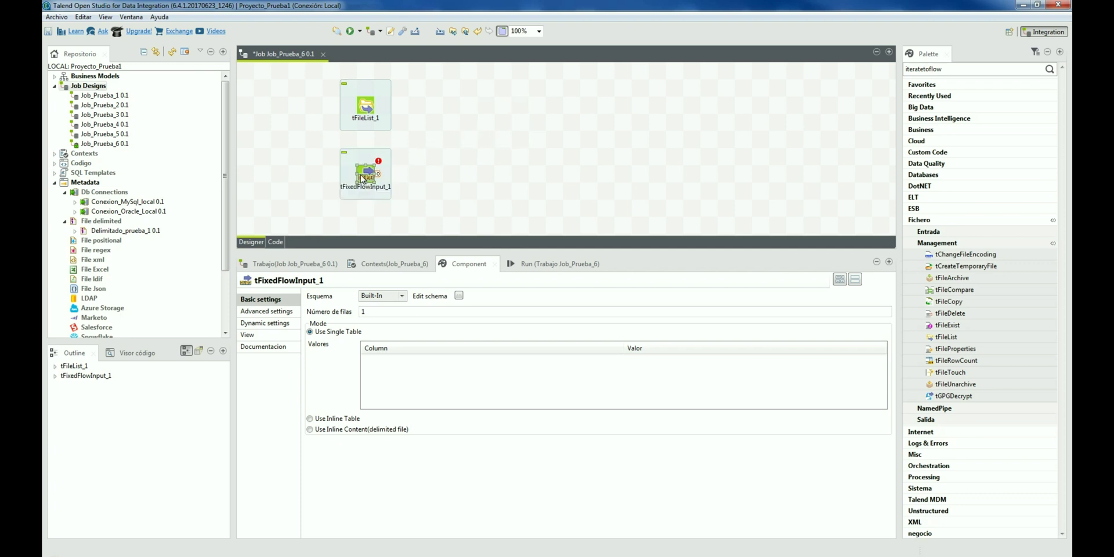
# - Add a String column named NombreFichero to the tFixedFlowInput schema and open its value for editing
pyautogui.click(459, 296)
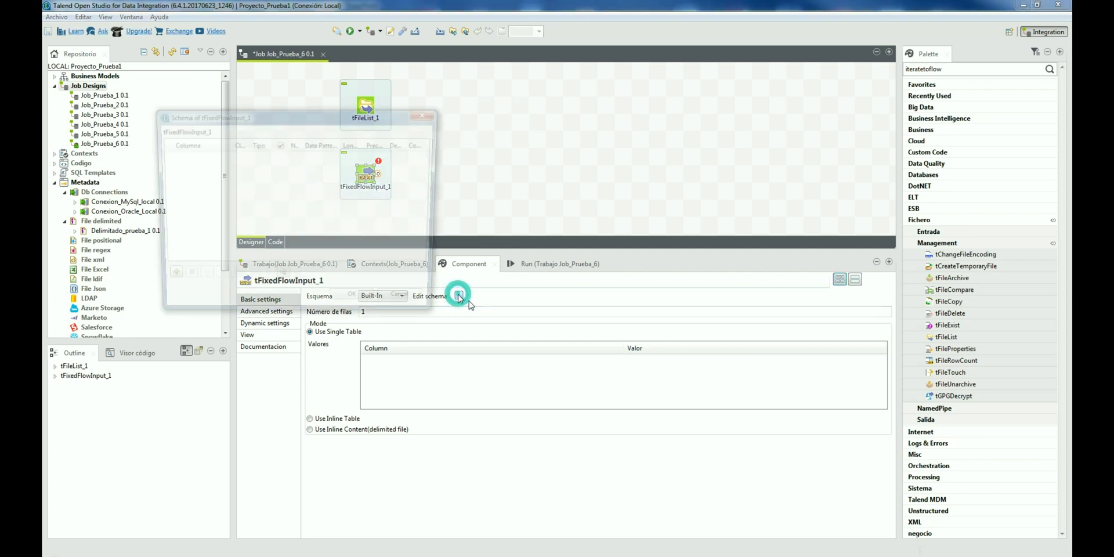
pyautogui.click(165, 279)
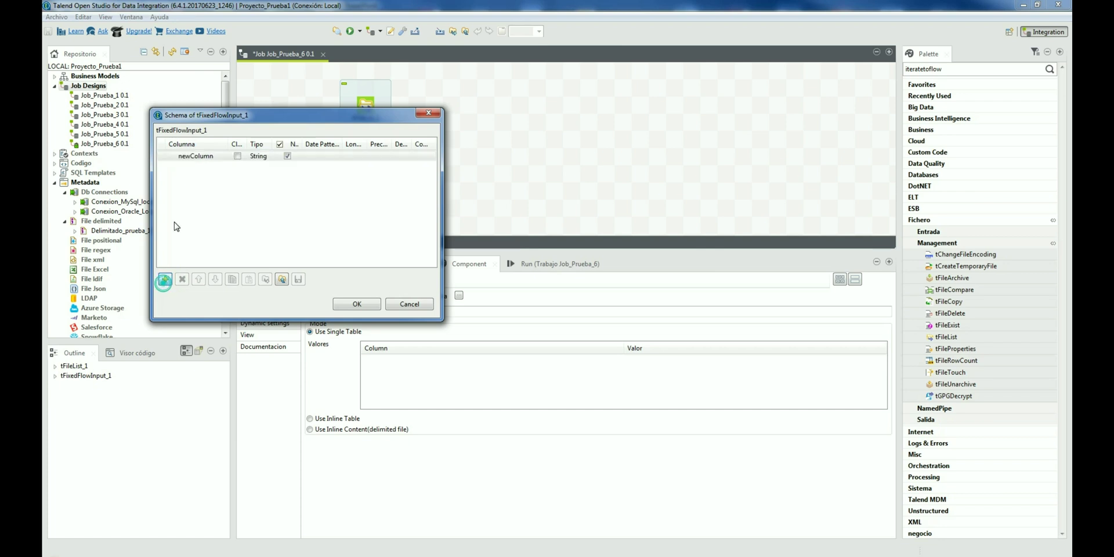
pyautogui.click(189, 158)
pyautogui.write('NombreFichero')
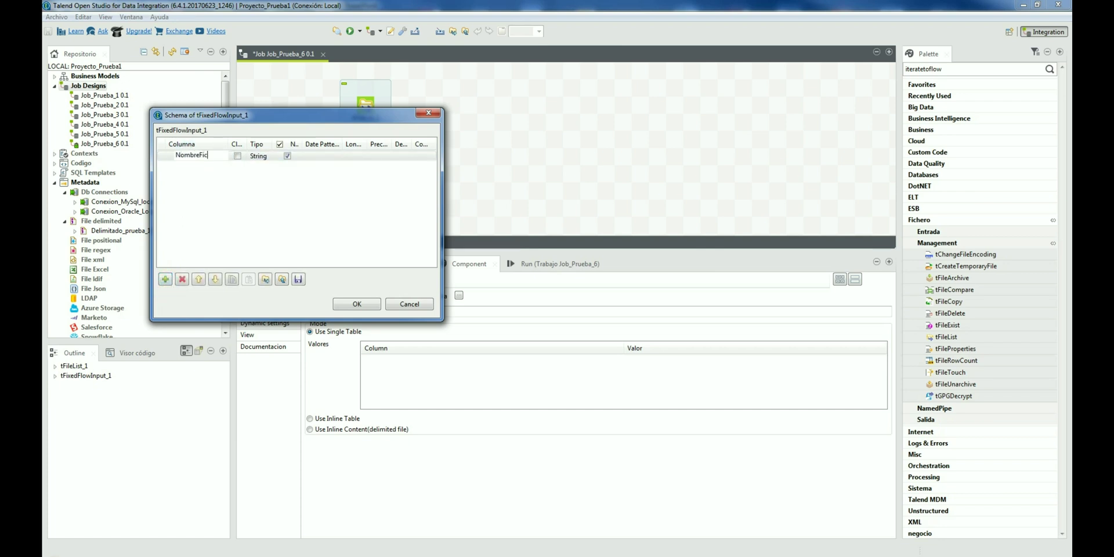
pyautogui.click(367, 304)
pyautogui.click(647, 359)
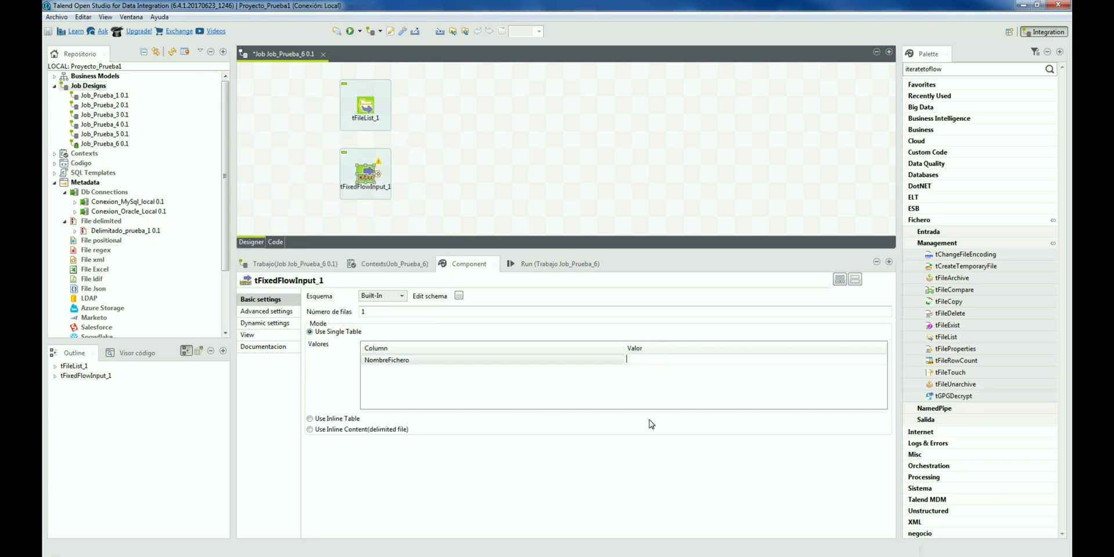
# - Add a tLogRow component to the canvas, beside tFixedFlowInput_1
pyautogui.click(493, 175)
pyautogui.write('log')
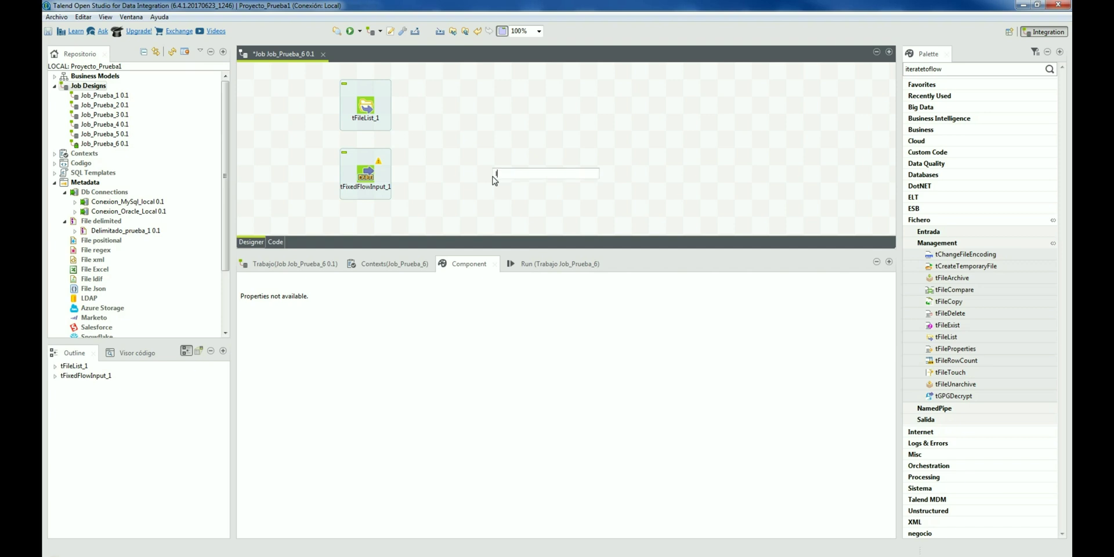
pyautogui.press('Return')
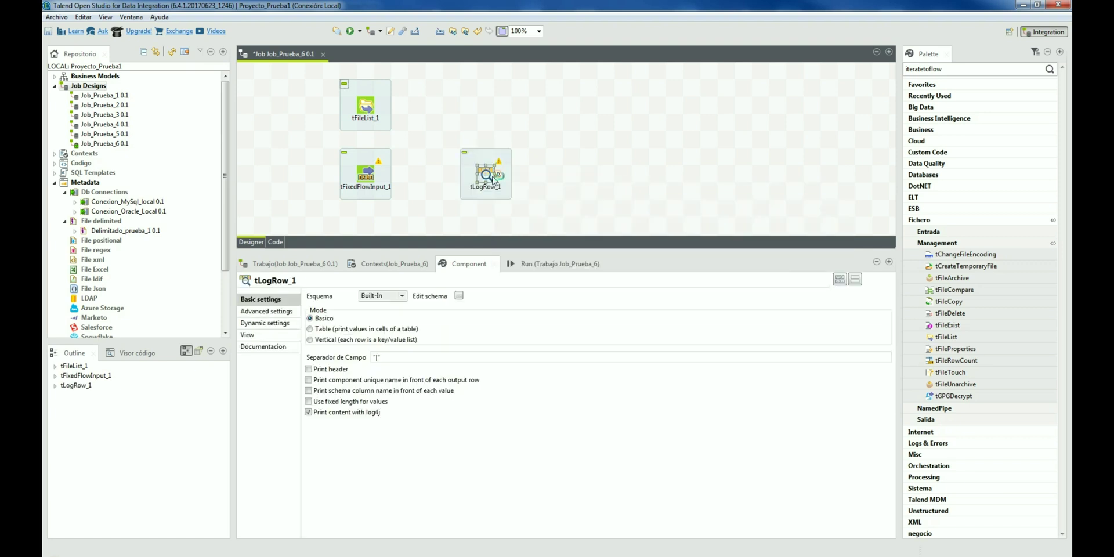
# - Connect tFixedFlowInput_1 to tLogRow_1 with a Main row
pyautogui.rightClick(367, 175)
pyautogui.click(519, 177)
pyautogui.click(485, 174)
pyautogui.click(441, 129)
# - Connect tFileList_1 to tFixedFlowInput_1 with an Iterate link
pyautogui.click(376, 109)
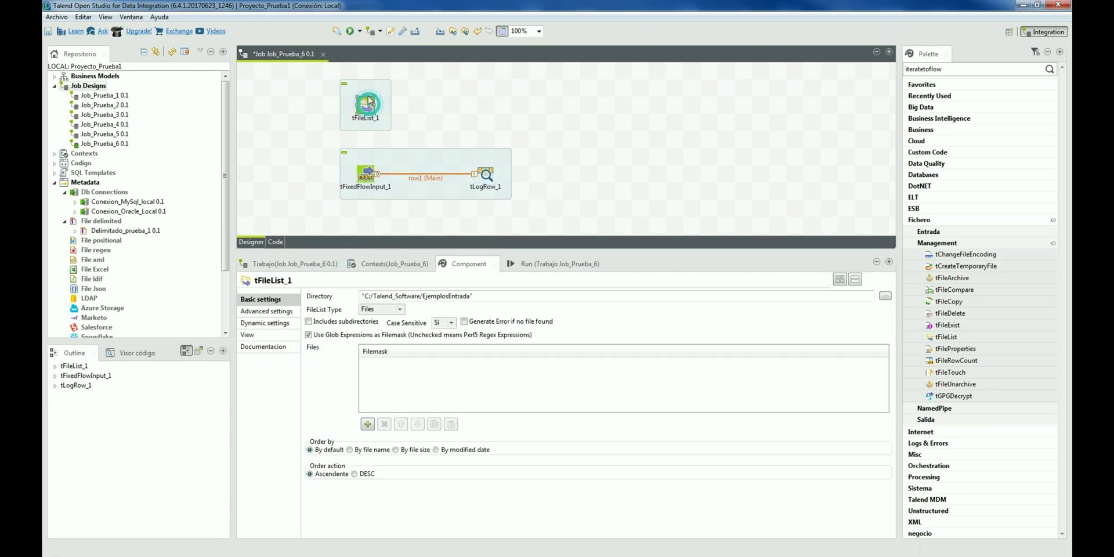
pyautogui.rightClick(366, 102)
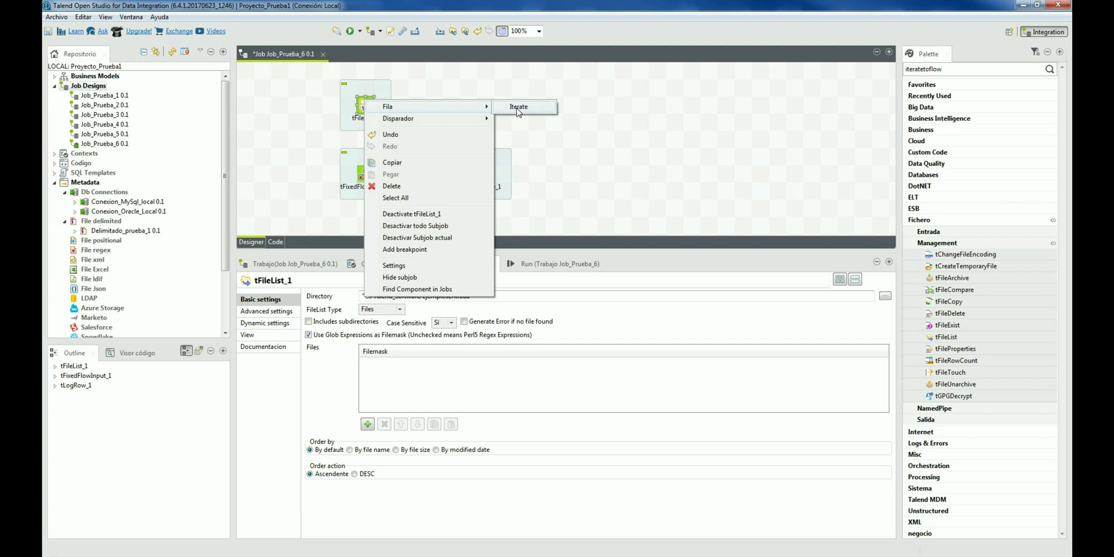
pyautogui.click(518, 107)
pyautogui.click(366, 177)
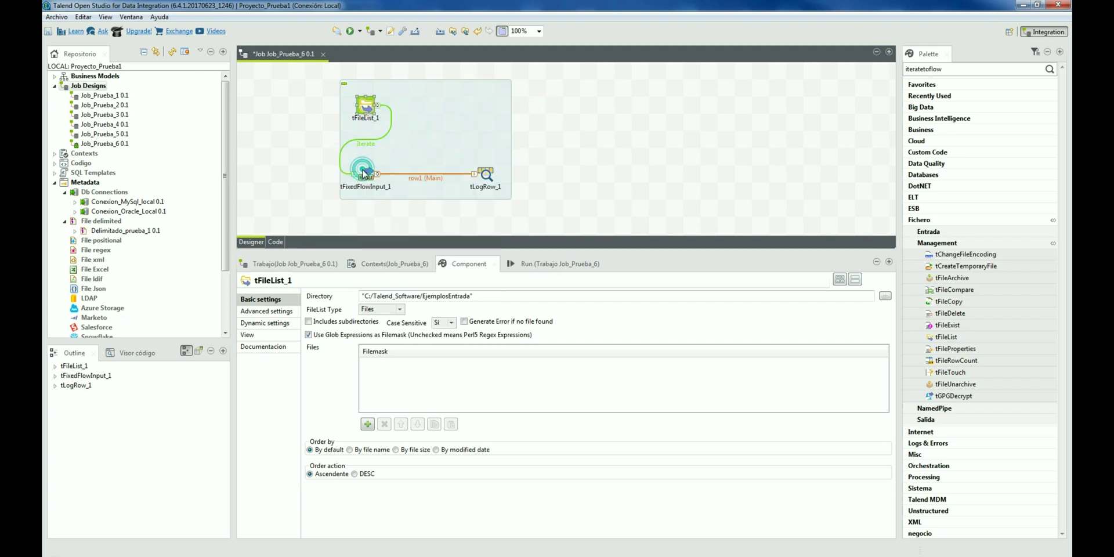
# - Set the NombreFichero value in tFixedFlowInput_1 to the global variable tFileList_1.CURRENT_FILE
pyautogui.click(362, 174)
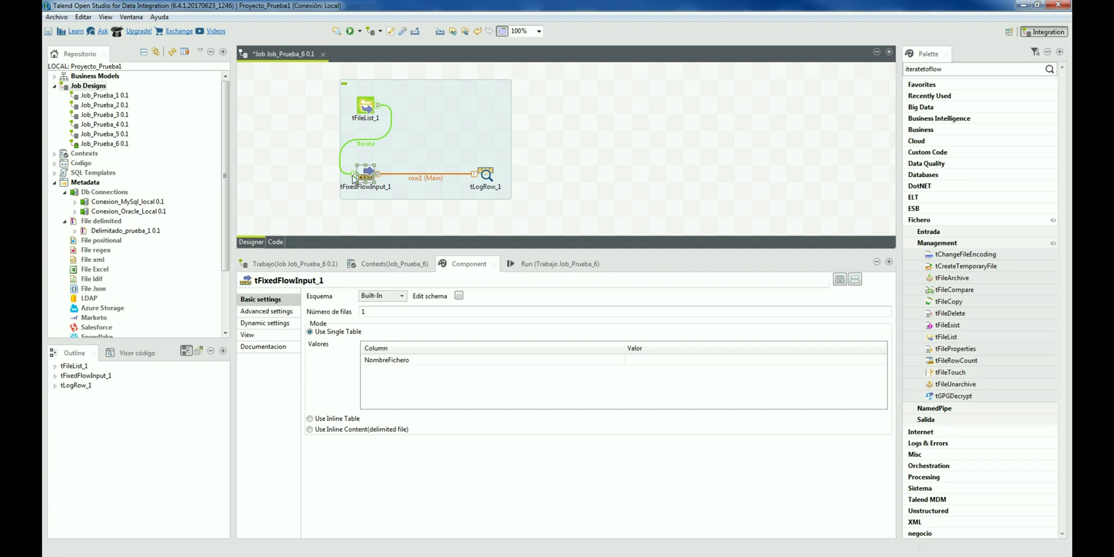
pyautogui.click(368, 107)
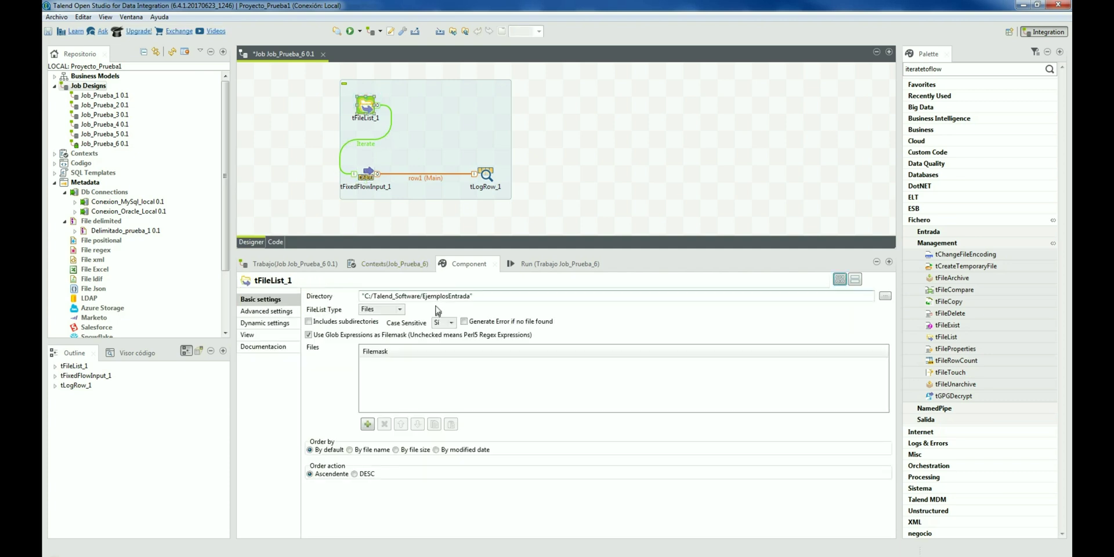
pyautogui.click(368, 173)
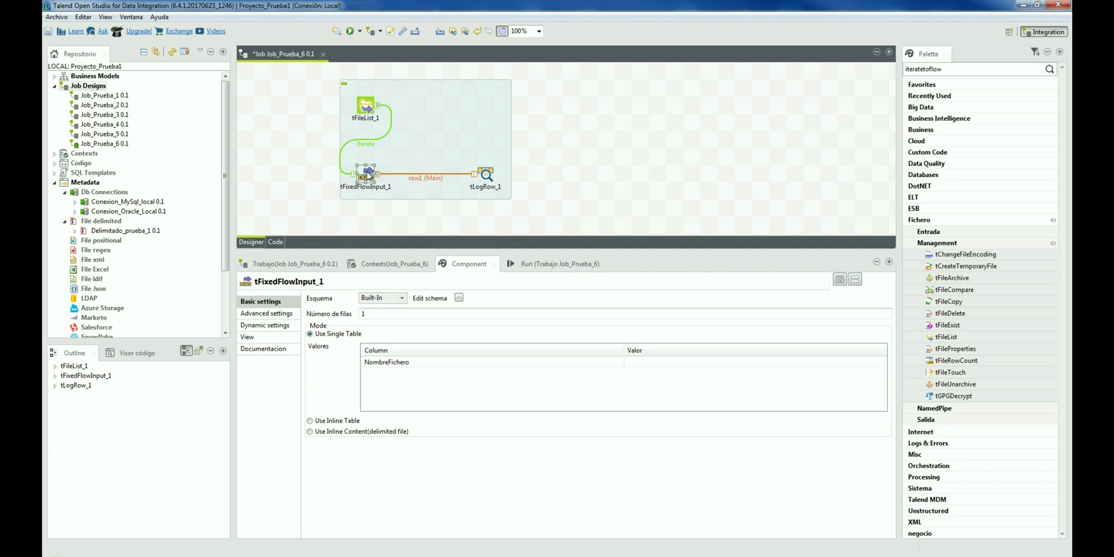
pyautogui.click(654, 362)
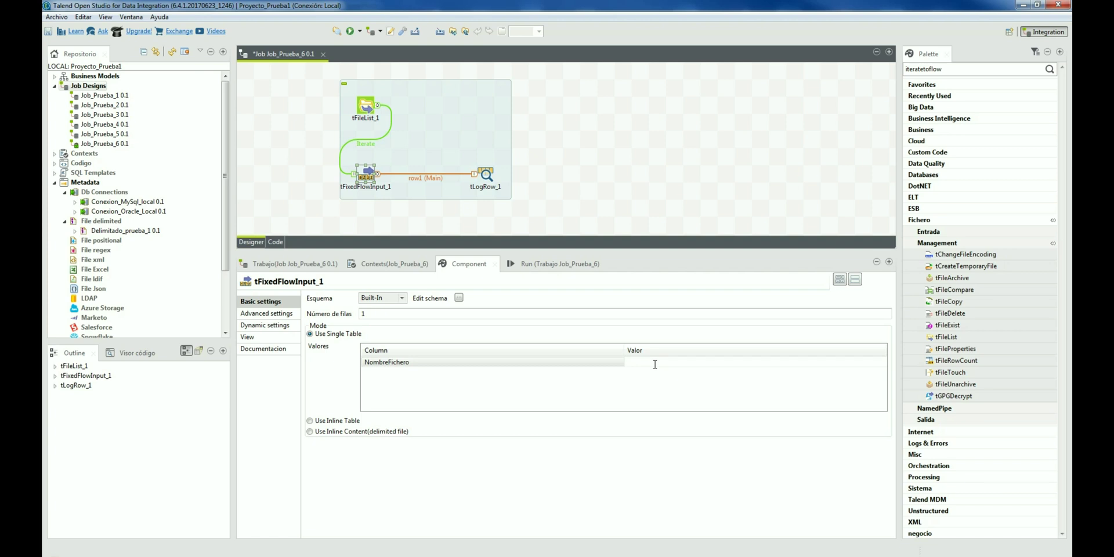
pyautogui.write('tFileList')
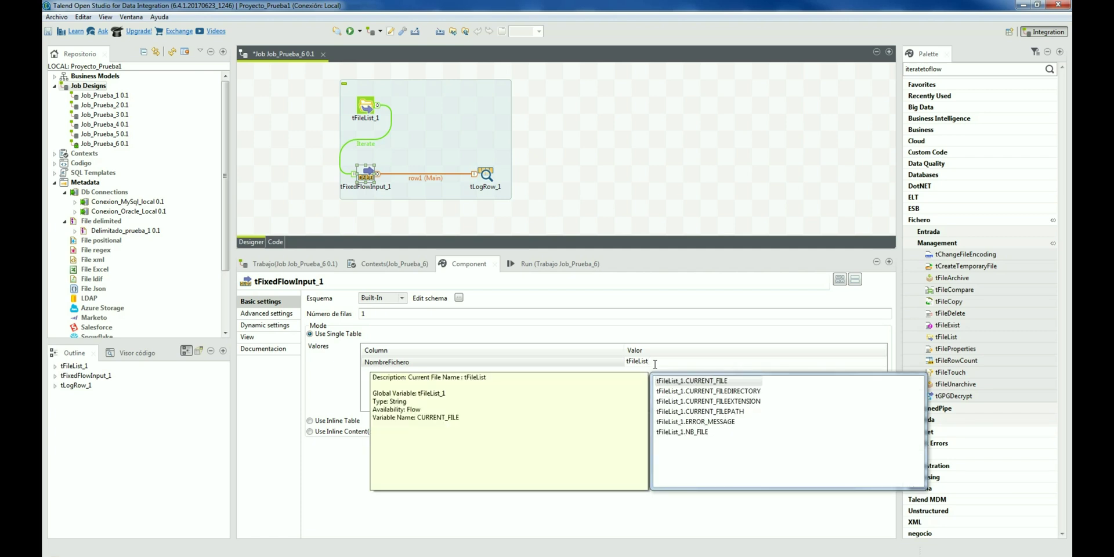
pyautogui.click(739, 387)
pyautogui.click(749, 407)
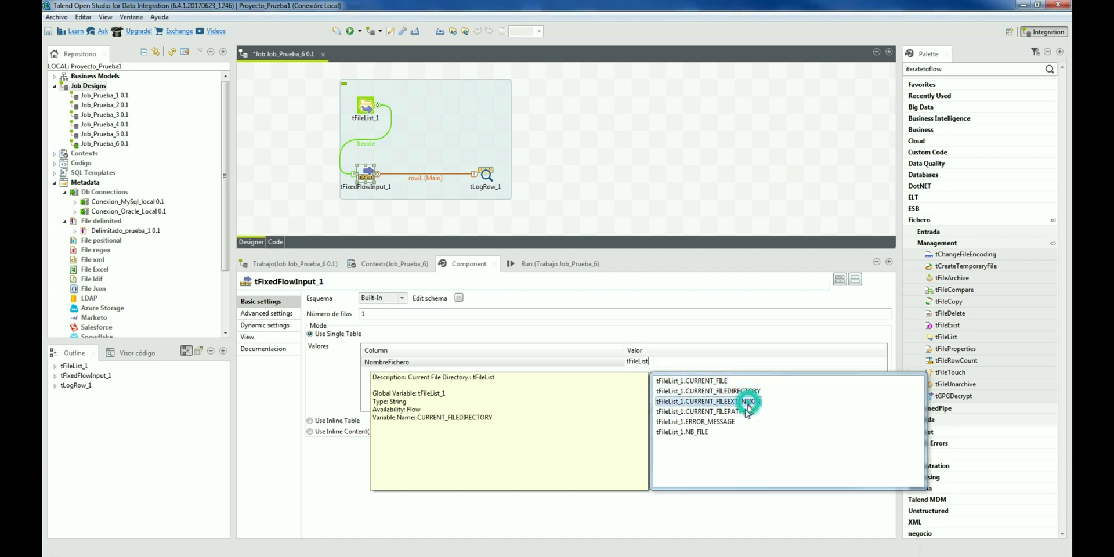
pyautogui.click(732, 390)
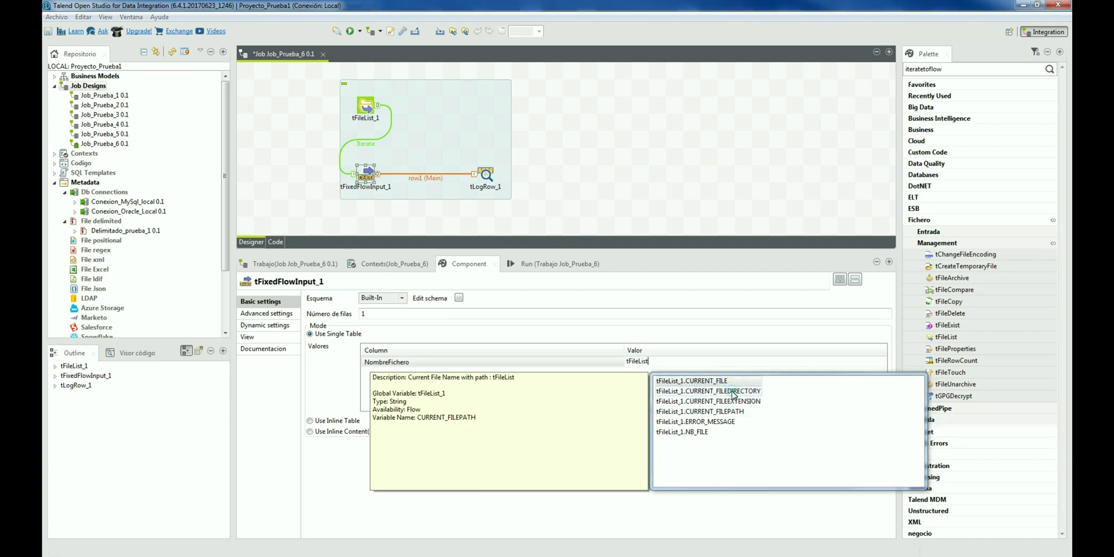
pyautogui.click(700, 411)
pyautogui.click(710, 424)
pyautogui.click(706, 433)
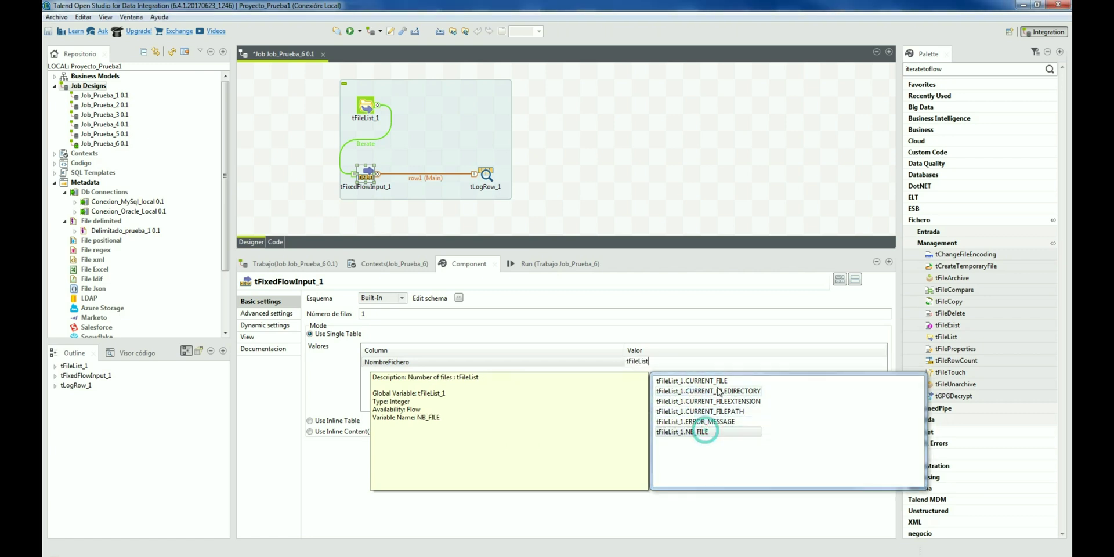
pyautogui.click(717, 382)
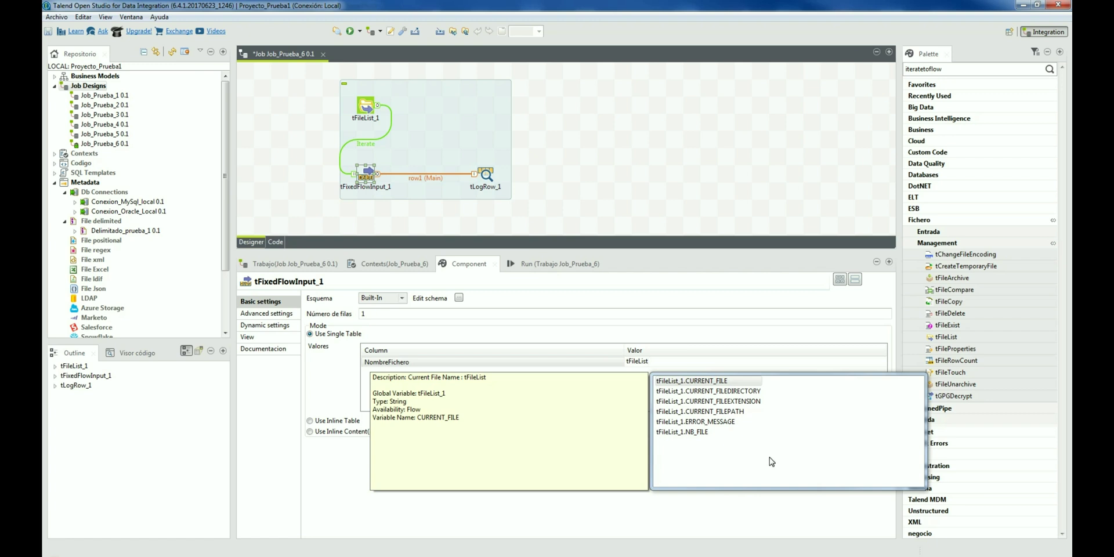
pyautogui.press('Return')
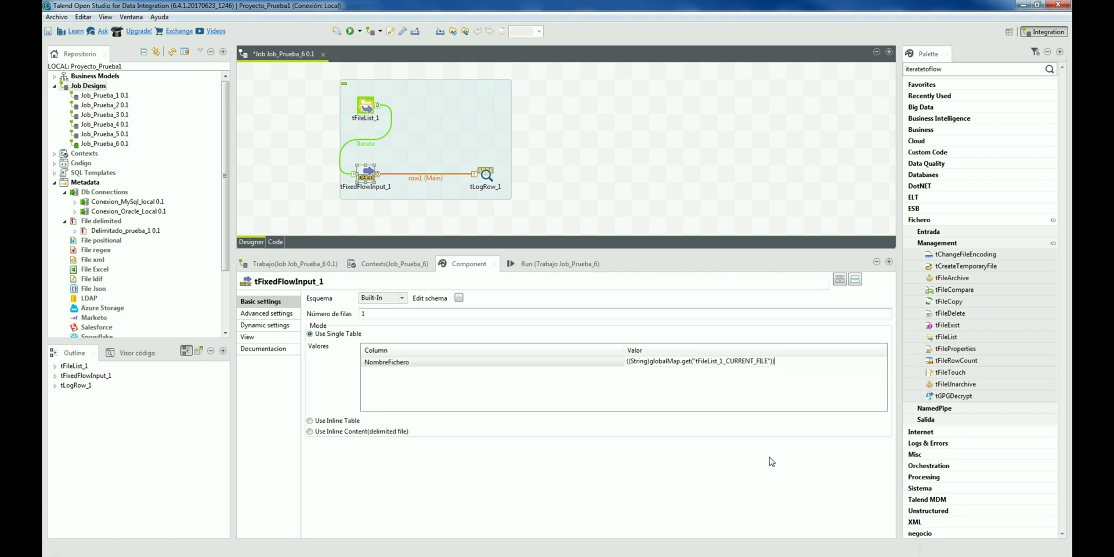
pyautogui.click(701, 381)
# - Run Job_Prueba_6 and examine the file name logged in the execution output
pyautogui.click(562, 261)
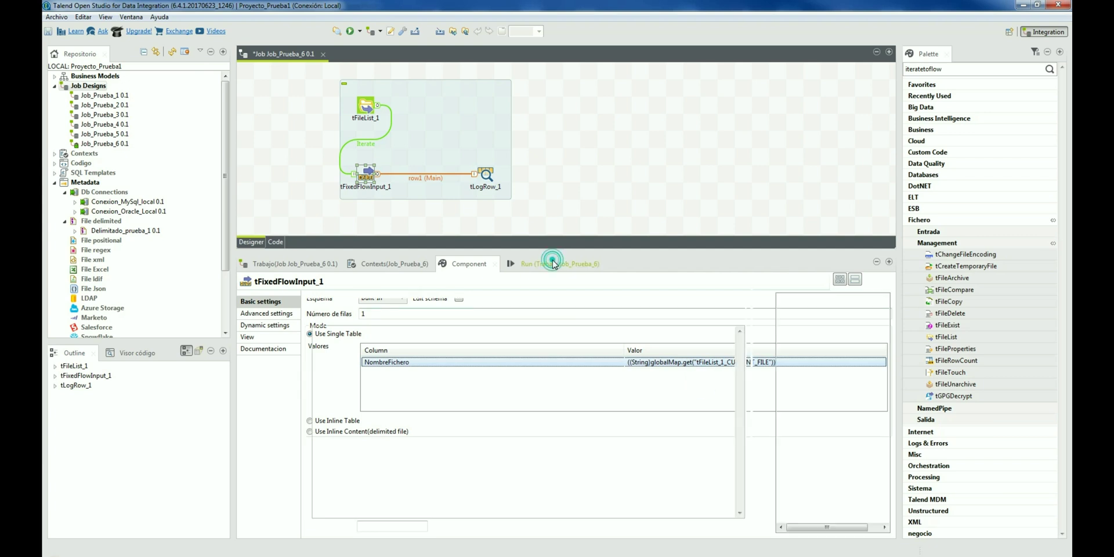
pyautogui.click(438, 309)
pyautogui.click(342, 308)
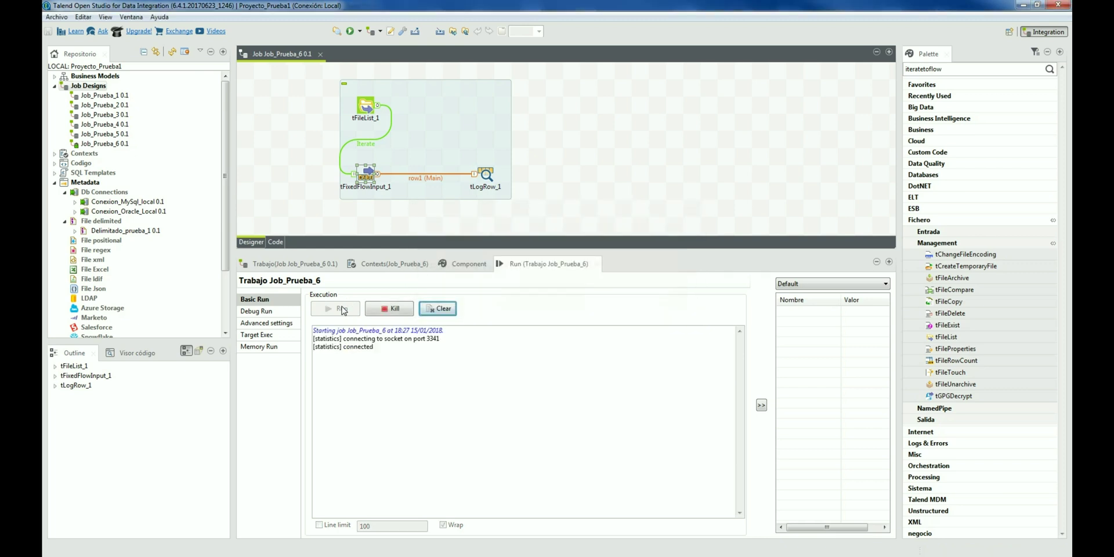
pyautogui.moveTo(403, 355); pyautogui.dragTo(313, 355)
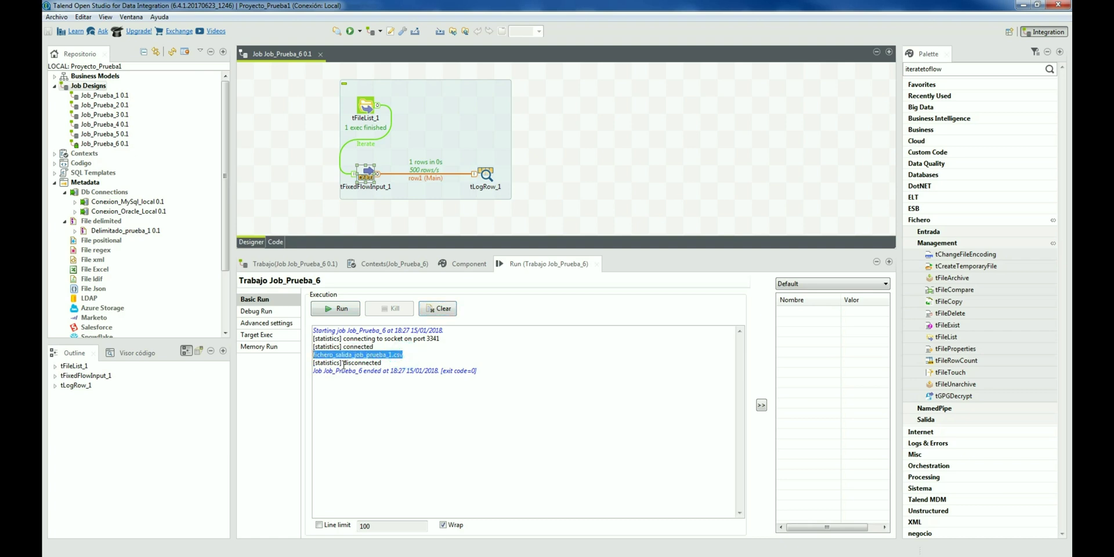
pyautogui.click(427, 364)
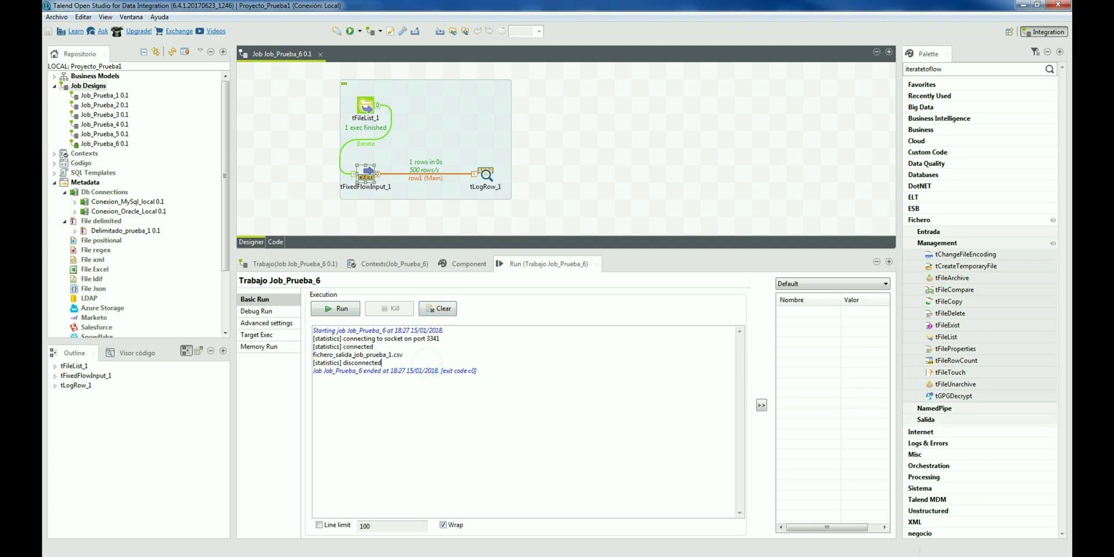
# - Check the contents of the EjemplosEntrada folder in Windows Explorer against the logged output and return to the job in Talend
pyautogui.click(423, 556)
pyautogui.click(464, 515)
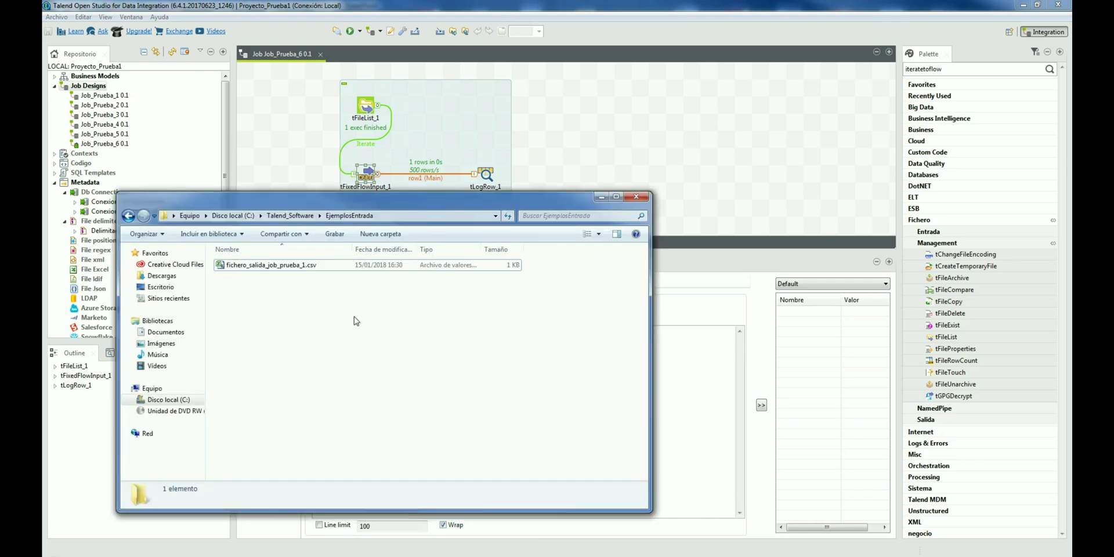
pyautogui.click(546, 145)
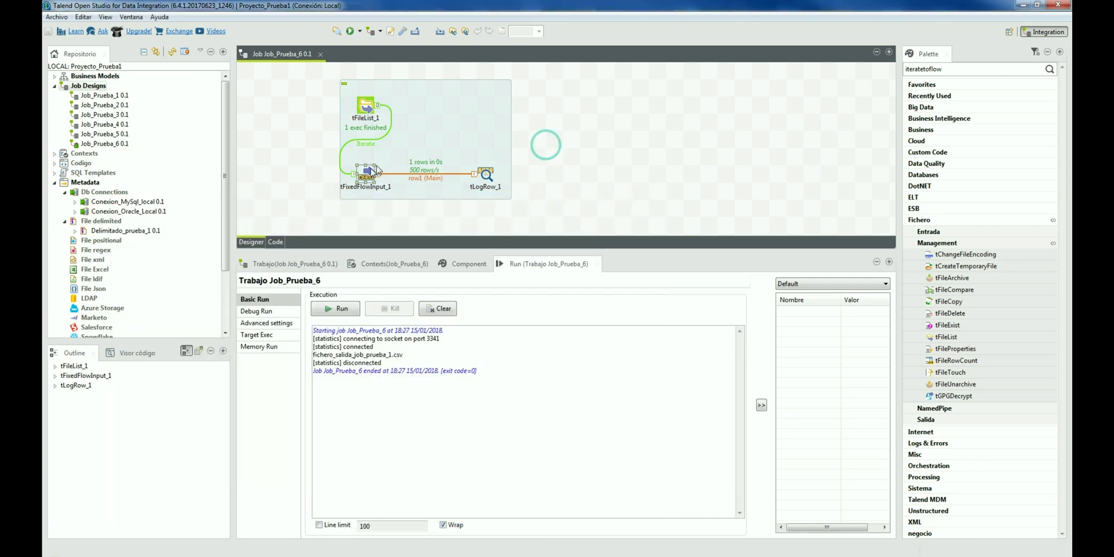
# - Reposition tFixedFlowInput_1 and tLogRow_1 slightly up and farther right on the canvas
pyautogui.moveTo(409, 163); pyautogui.dragTo(416, 158)
pyautogui.moveTo(486, 174); pyautogui.dragTo(520, 156)
# - Add a tFileCopy component to the canvas and place it below tFixedFlowInput_1
pyautogui.click(584, 166)
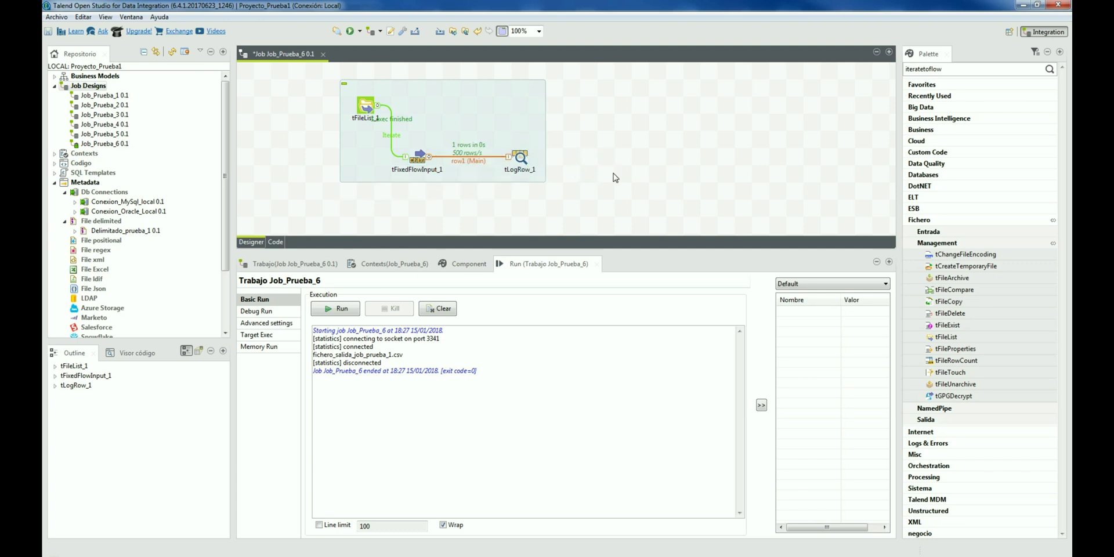
pyautogui.write('copy')
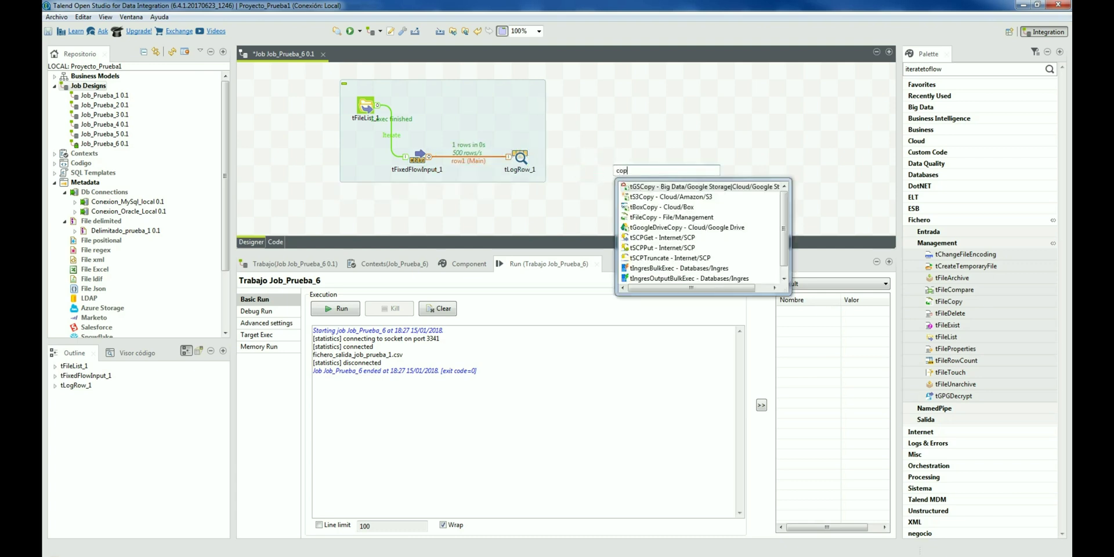
pyautogui.press('Down')
pyautogui.press('Down')
pyautogui.press('Down')
pyautogui.press('Return')
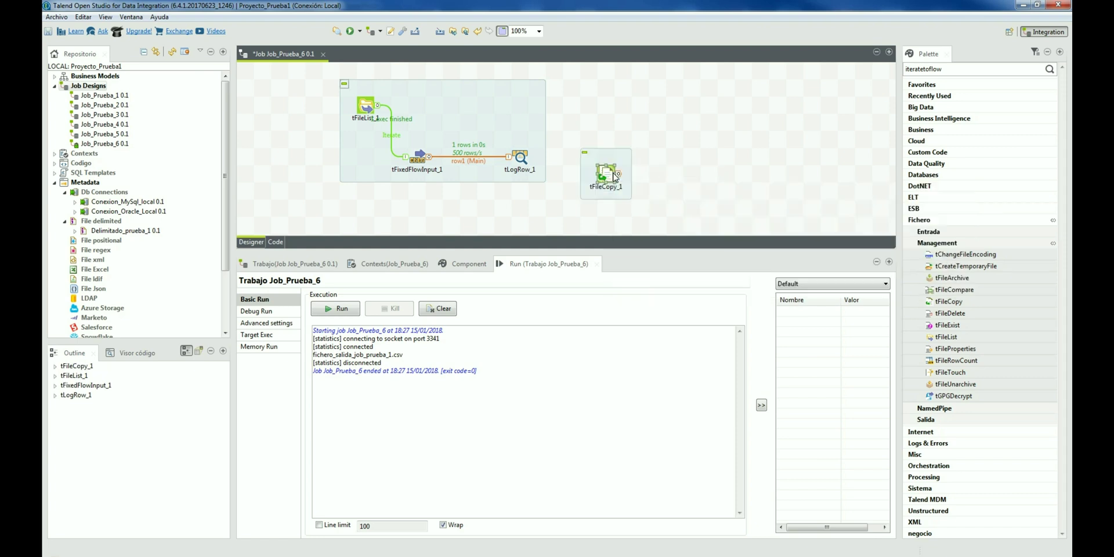
pyautogui.moveTo(448, 206); pyautogui.dragTo(418, 225)
pyautogui.click(479, 208)
# - Enlarge the design area and review tFileCopy_1's file name, destination directory and source removal settings
pyautogui.moveTo(511, 251); pyautogui.dragTo(508, 307)
pyautogui.click(416, 223)
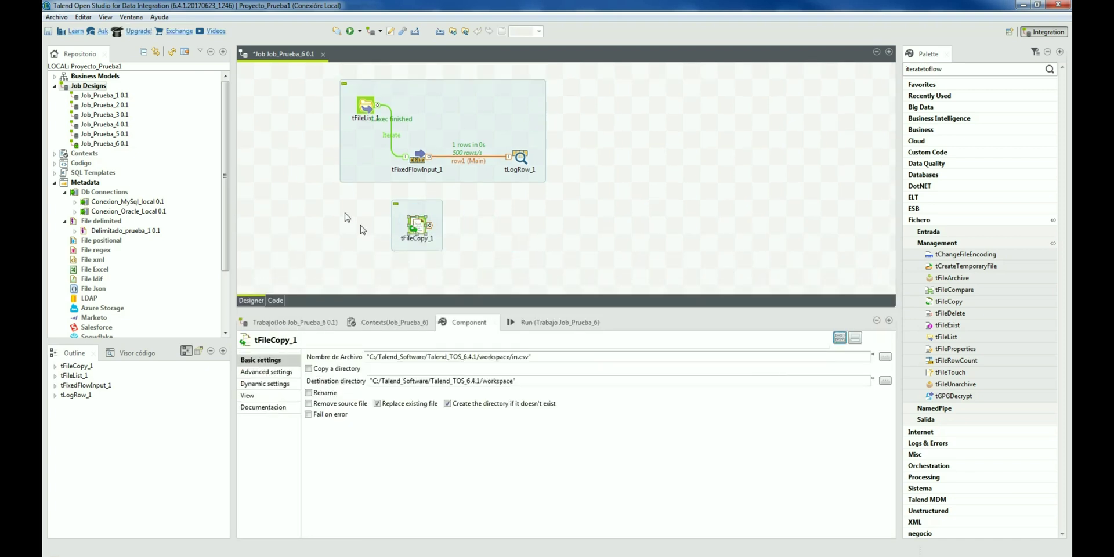
pyautogui.moveTo(543, 357); pyautogui.dragTo(355, 357)
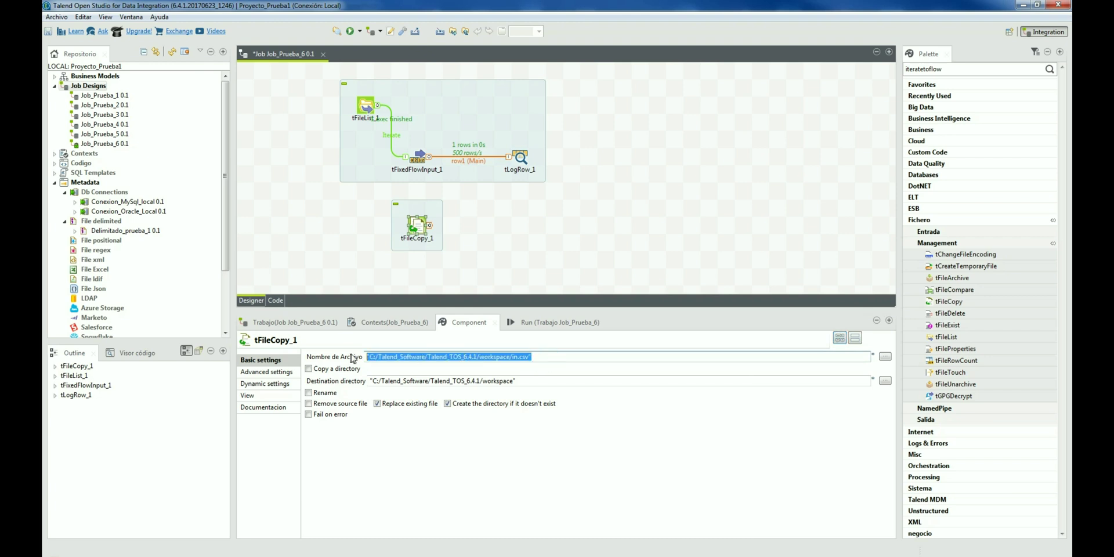
pyautogui.click(543, 380)
pyautogui.moveTo(543, 380); pyautogui.dragTo(359, 380)
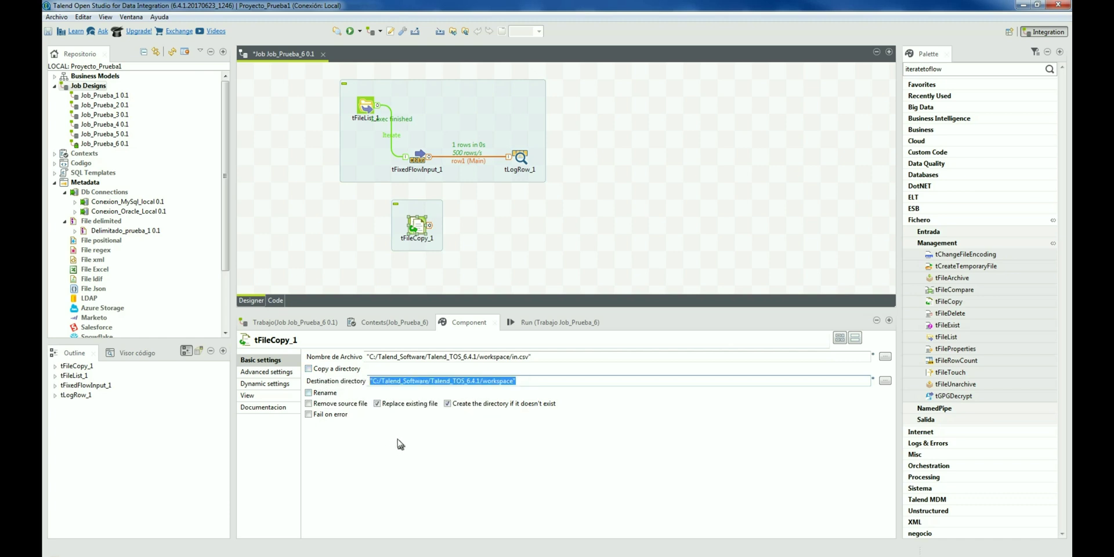
pyautogui.click(322, 405)
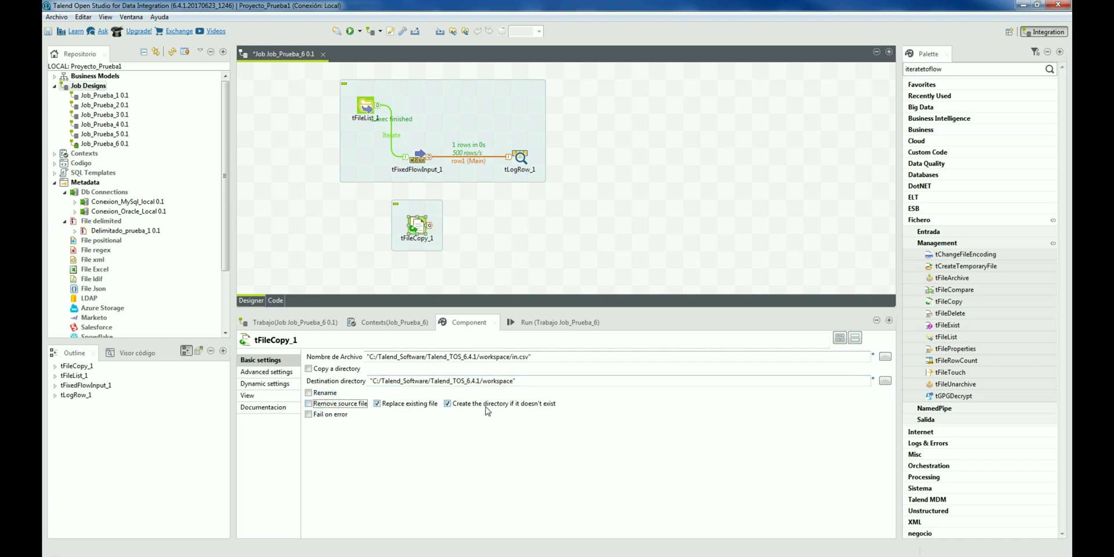
# - Connect tFileList_1 to tFileCopy_1 with a second Iterate link and move tFileList_1 farther left
pyautogui.click(467, 241)
pyautogui.click(365, 104)
pyautogui.rightClick(364, 104)
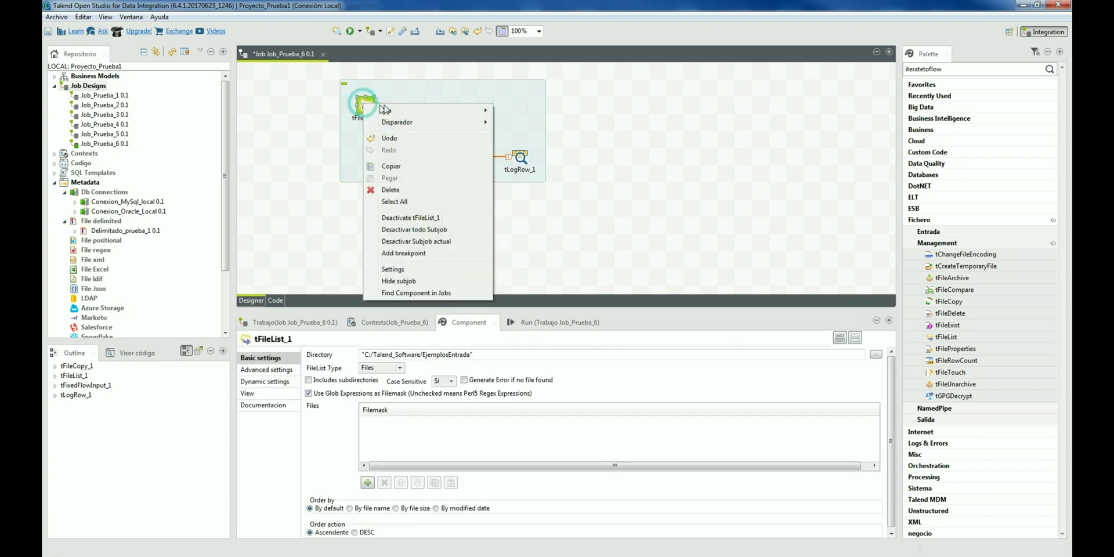
pyautogui.moveTo(382, 110)
pyautogui.click(510, 107)
pyautogui.click(416, 225)
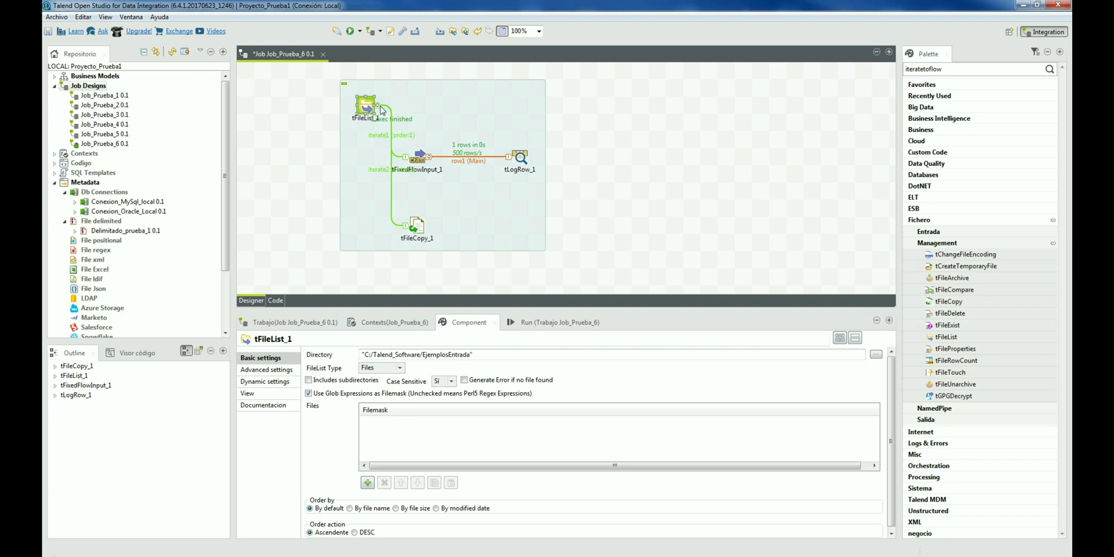
pyautogui.moveTo(367, 106); pyautogui.dragTo(298, 106)
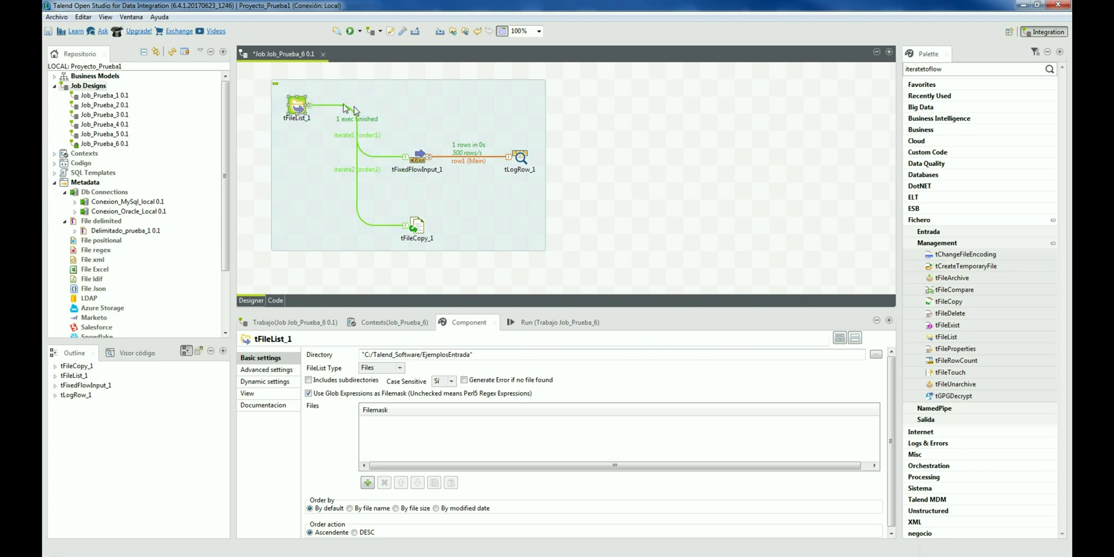
# - Inspect the options of the Iterate link to tFileCopy_1, including the one for modifying the links' order
pyautogui.click(596, 188)
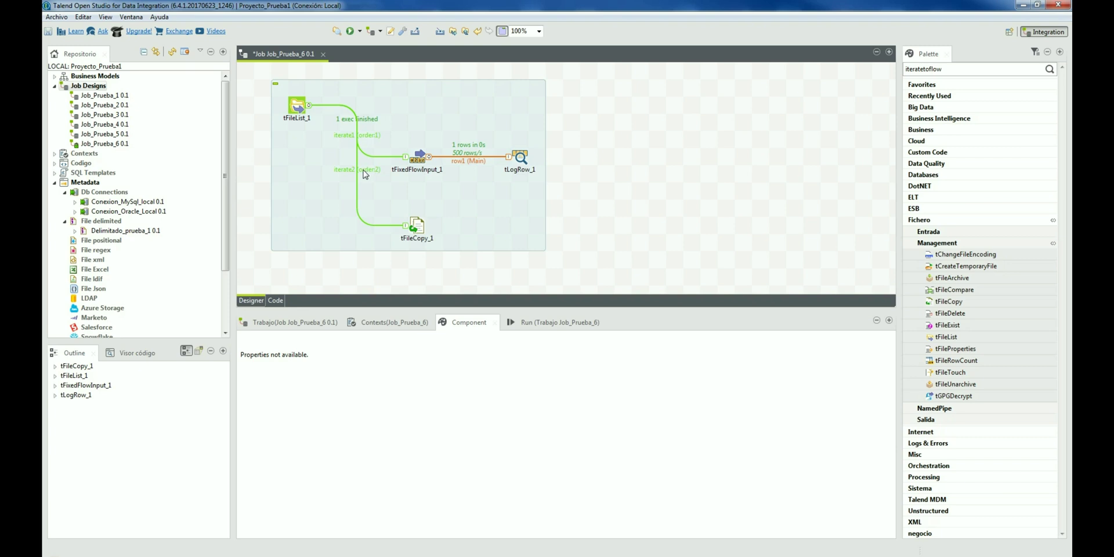
pyautogui.click(363, 169)
pyautogui.rightClick(365, 172)
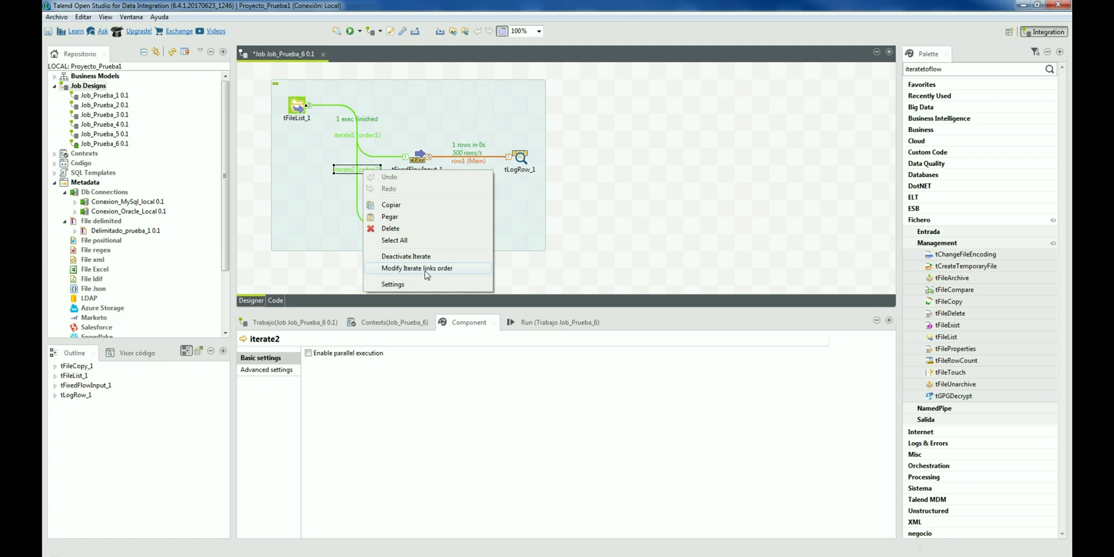
pyautogui.click(587, 229)
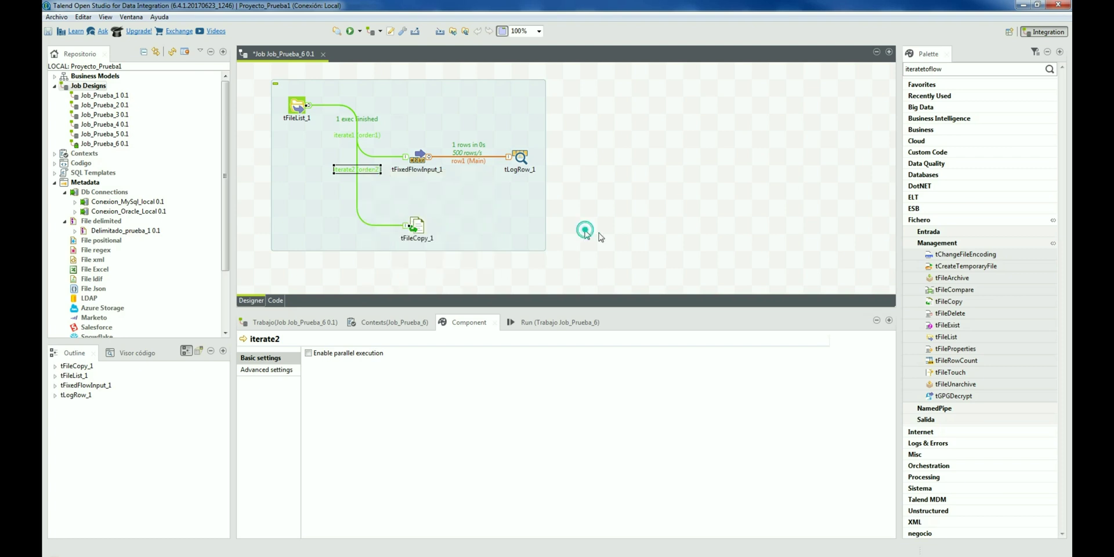
# - Set the file name to copy in tFileCopy_1 to the global variable tFileList_1.CURRENT_FILEPATH
pyautogui.click(415, 224)
pyautogui.click(576, 351)
pyautogui.hotkey('ctrl', 'a')
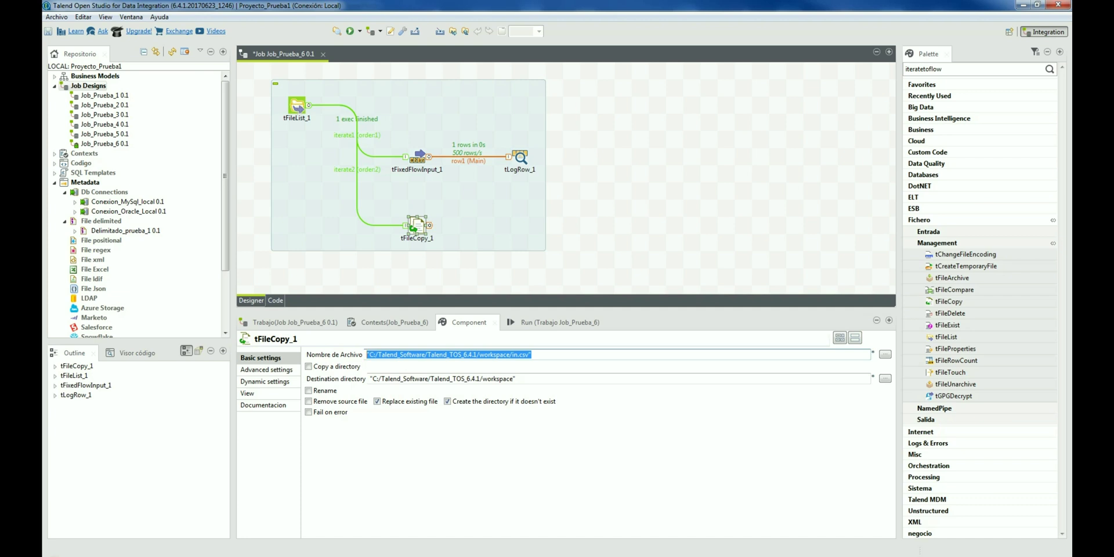
pyautogui.write('tFileList')
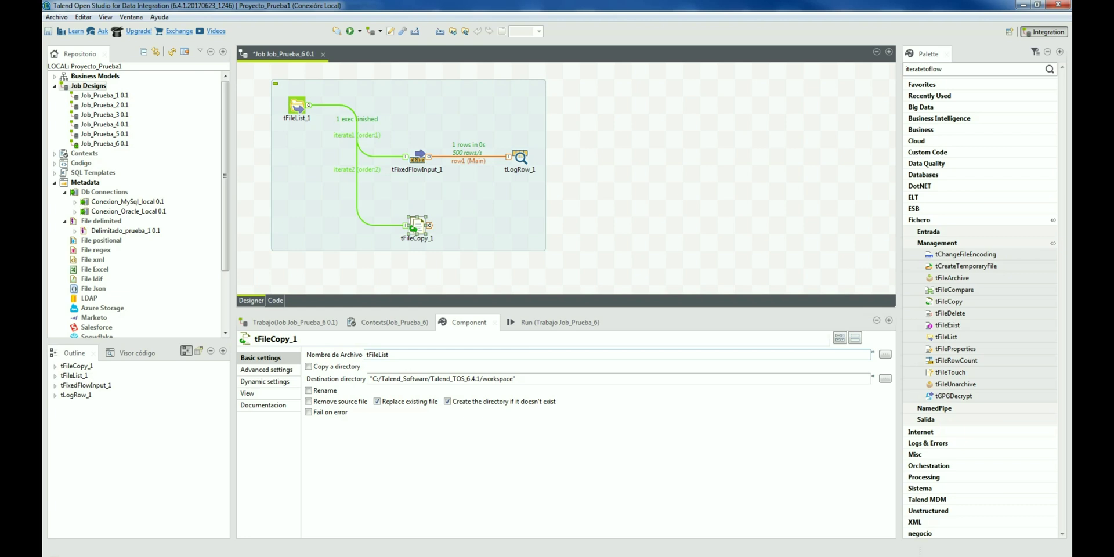
pyautogui.hotkey('ctrl', 'space')
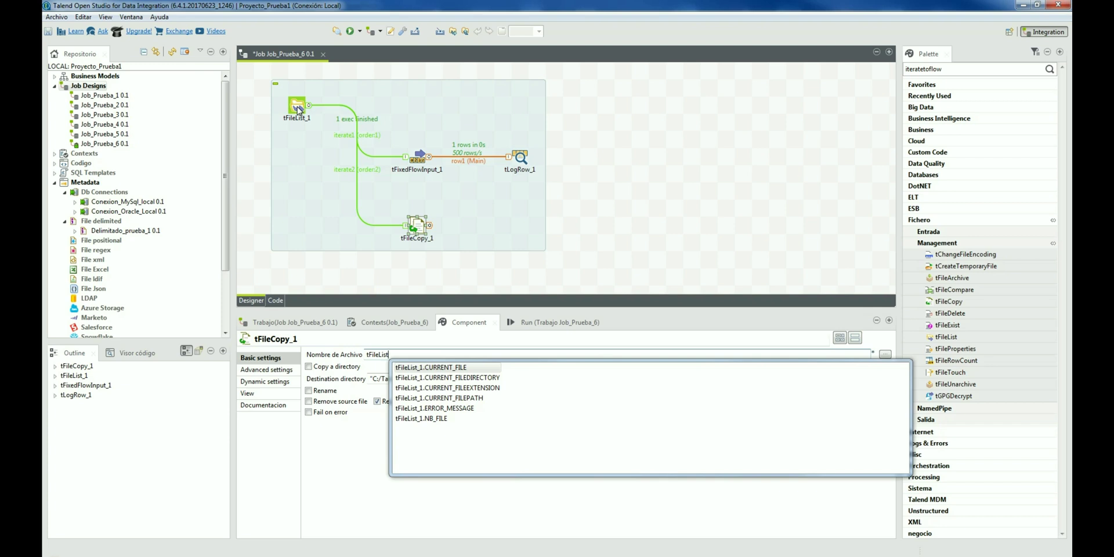
pyautogui.press('Down')
pyautogui.press('Down')
pyautogui.press('Down')
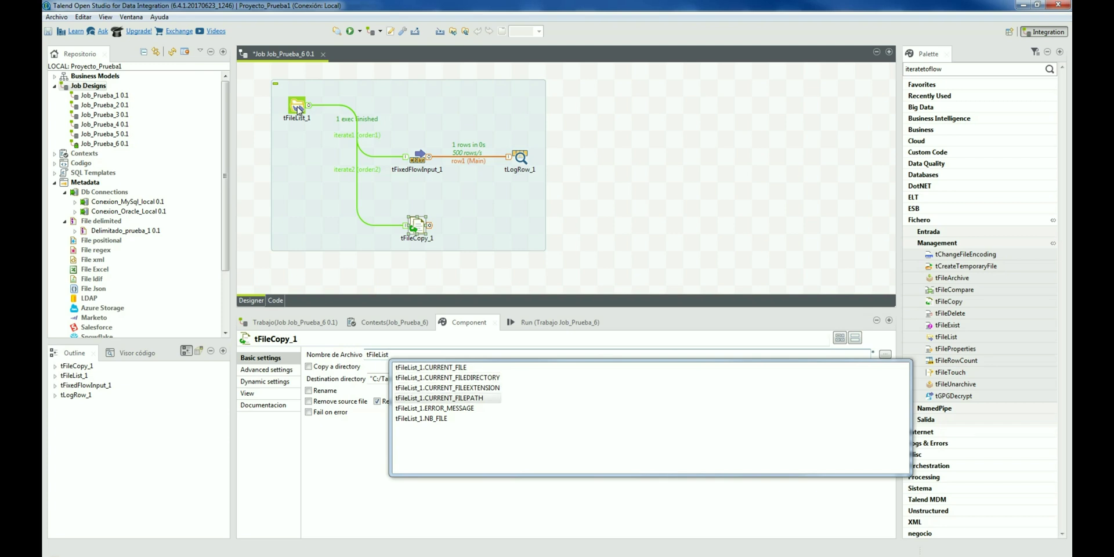
pyautogui.press('Return')
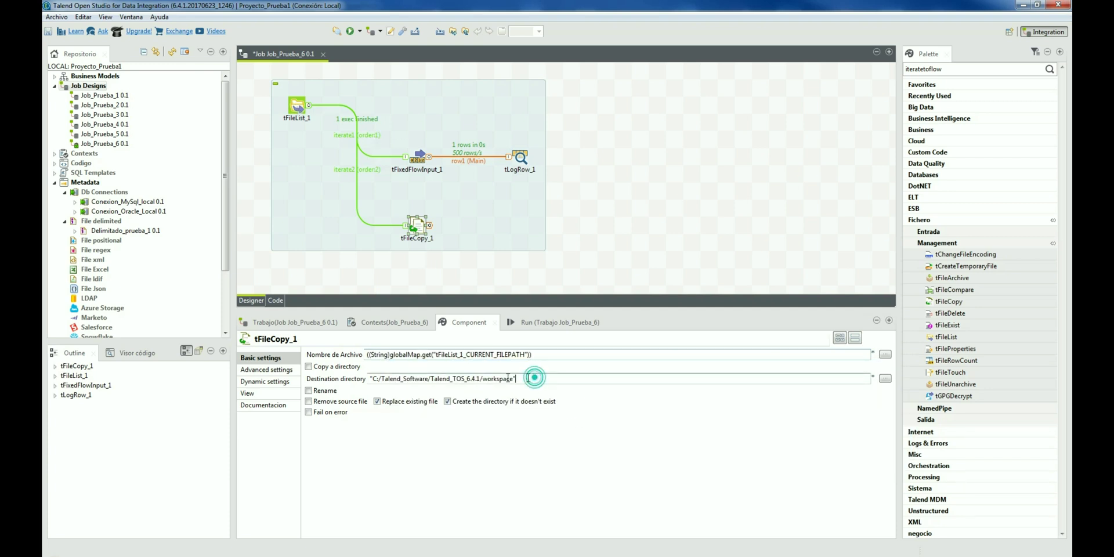
# - Replace tFileCopy_1's destination directory with the global variable tFileList_1.CURRENT_FILEDIRECTORY
pyautogui.moveTo(533, 379); pyautogui.dragTo(304, 379)
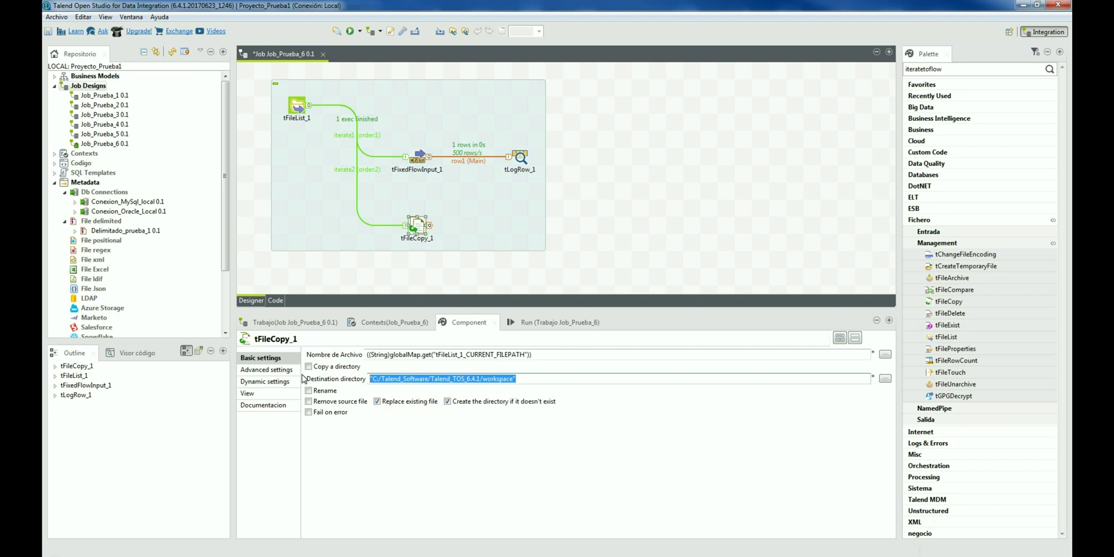
pyautogui.write('tFiel')
pyautogui.press('BackSpace')
pyautogui.press('BackSpace')
pyautogui.write('leList')
pyautogui.hotkey('ctrl', 'space')
pyautogui.press('Down')
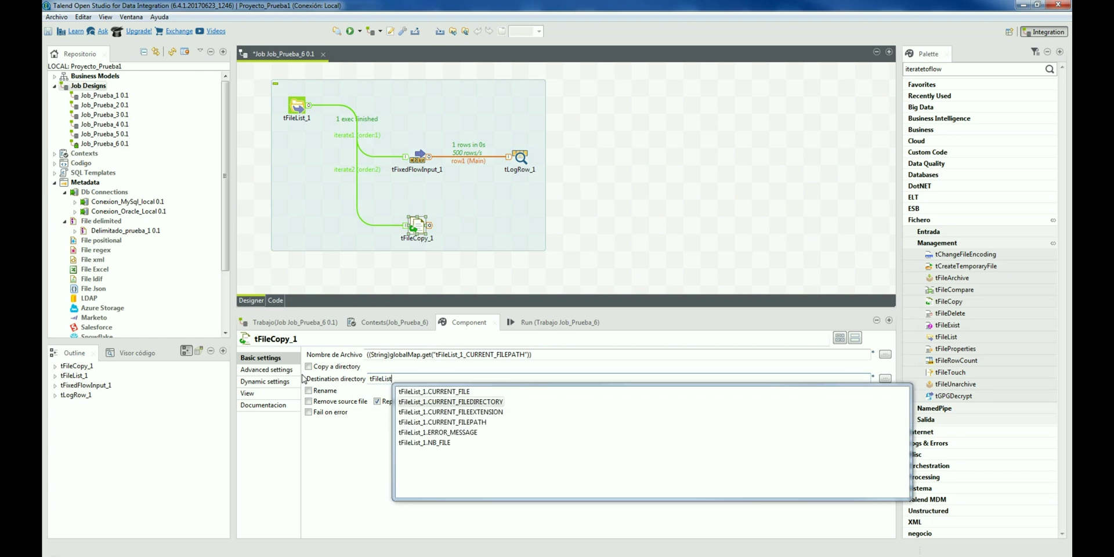
pyautogui.press('Return')
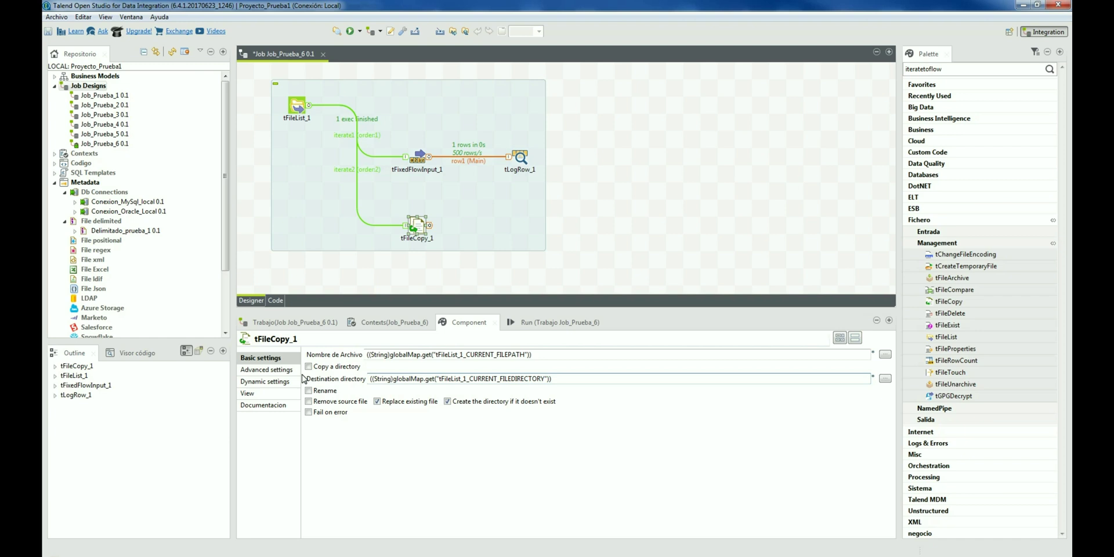
# - Append the subfolder "/carpeta_para_copia_ficheros" to tFileCopy_1's destination directory expression
pyautogui.write('+"')
pyautogui.write('/cae')
pyautogui.write('peta_para_copia')
pyautogui.write('_ficheros')
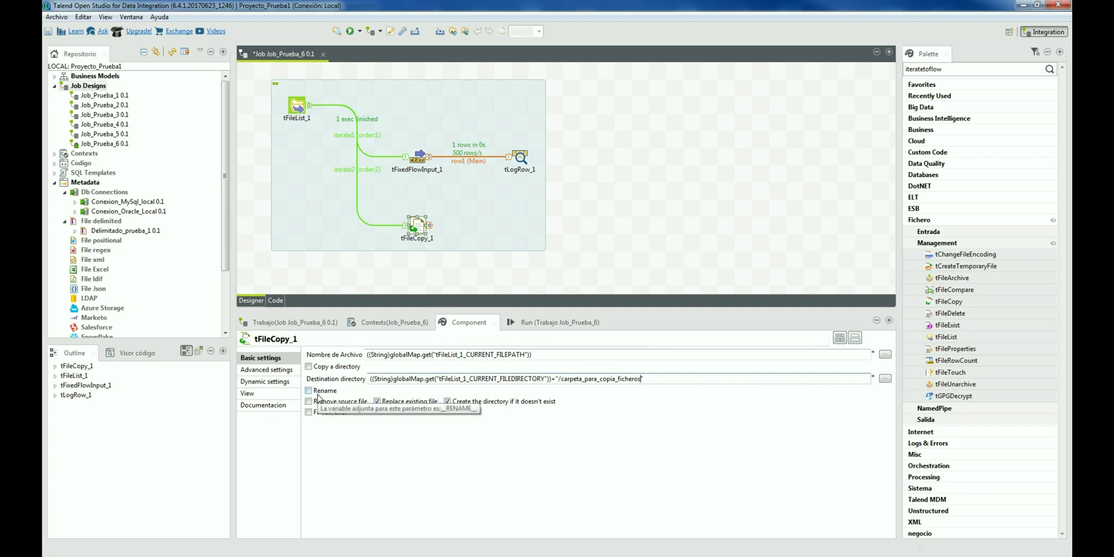
# - Clear the previous execution output and run Job_Prueba_6
pyautogui.click(557, 322)
pyautogui.click(438, 367)
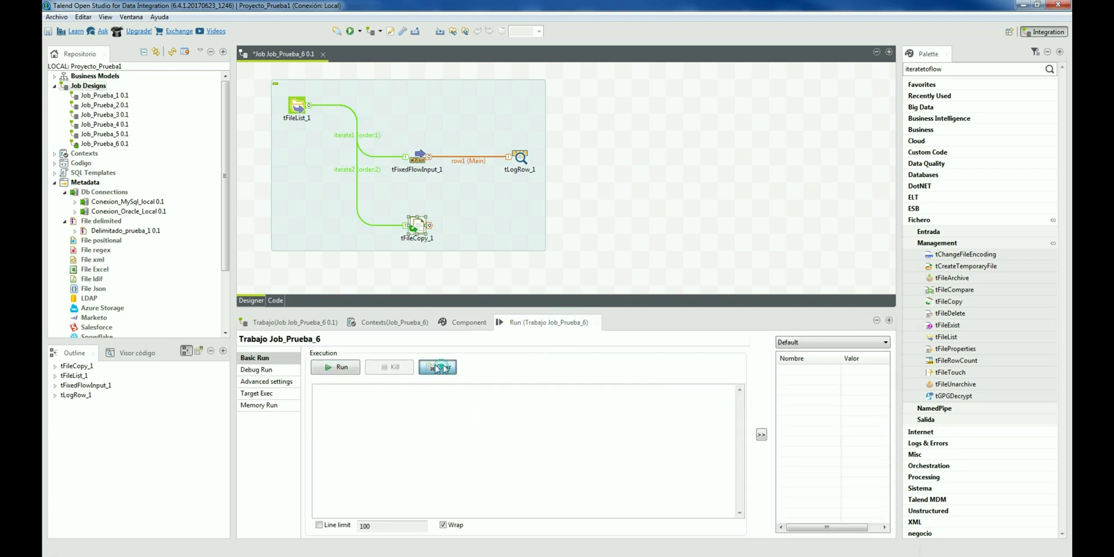
pyautogui.click(331, 368)
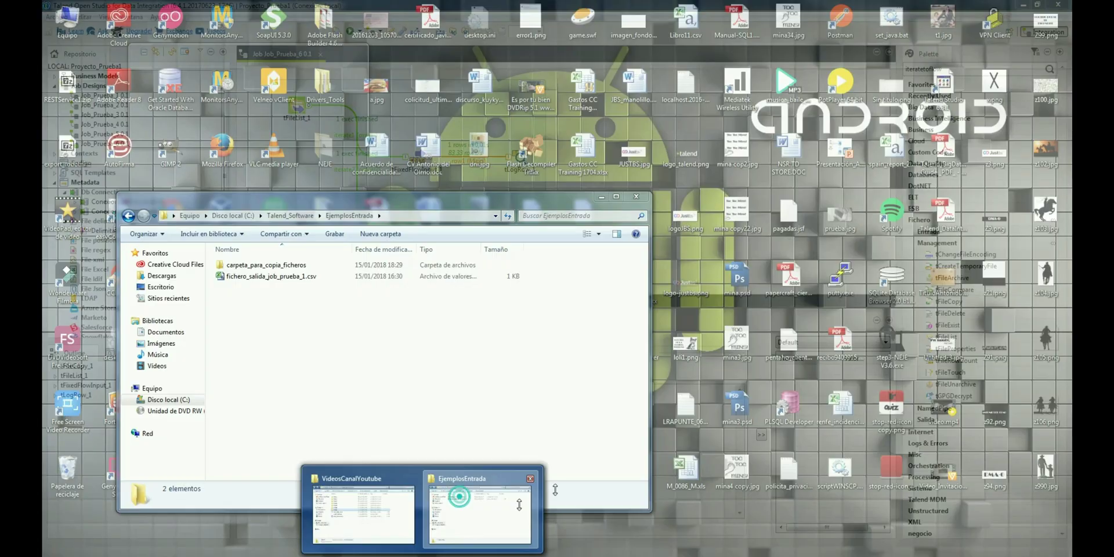
# - Switch to the EjemplosEntrada folder window and check the contents of carpeta_para_copia_ficheros for the copied file
pyautogui.click(459, 496)
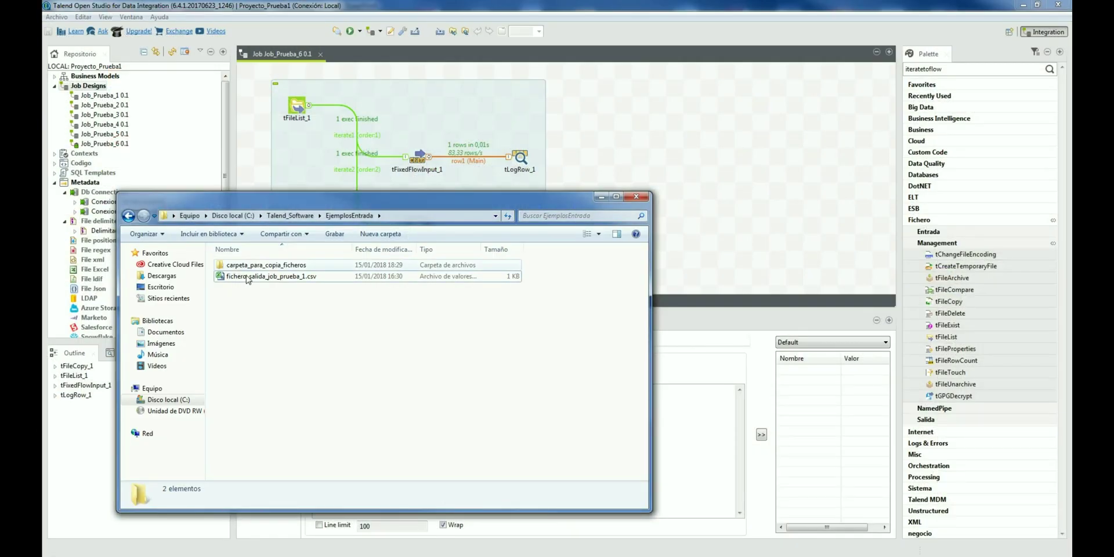
pyautogui.click(261, 265)
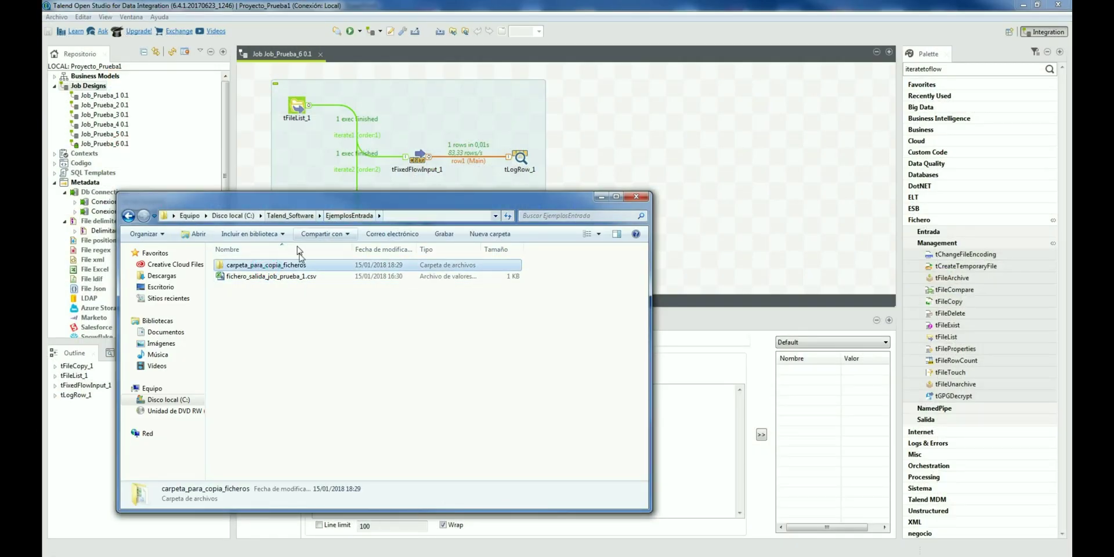
pyautogui.doubleClick(291, 266)
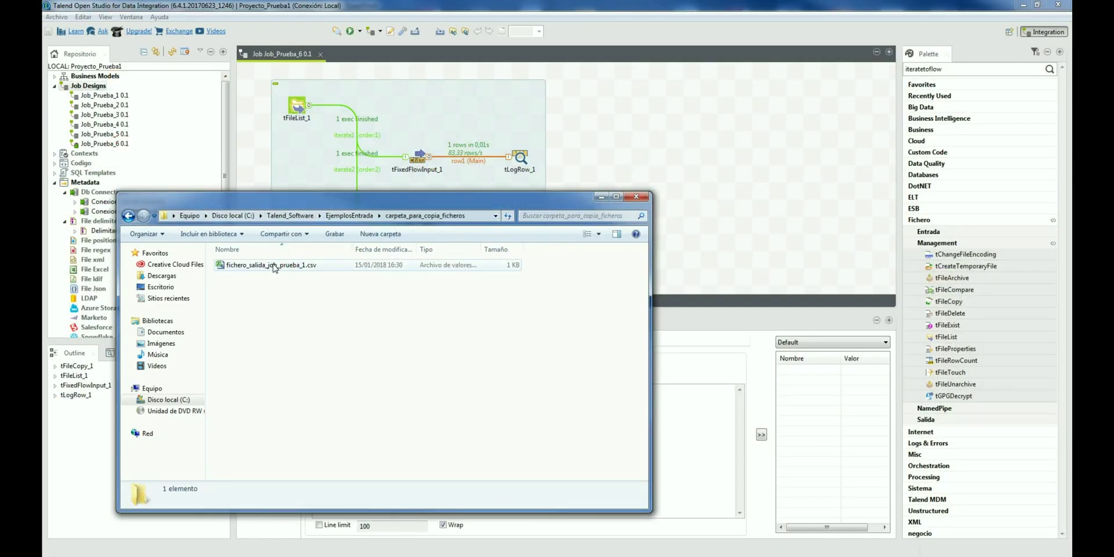
pyautogui.click(291, 216)
pyautogui.doubleClick(264, 264)
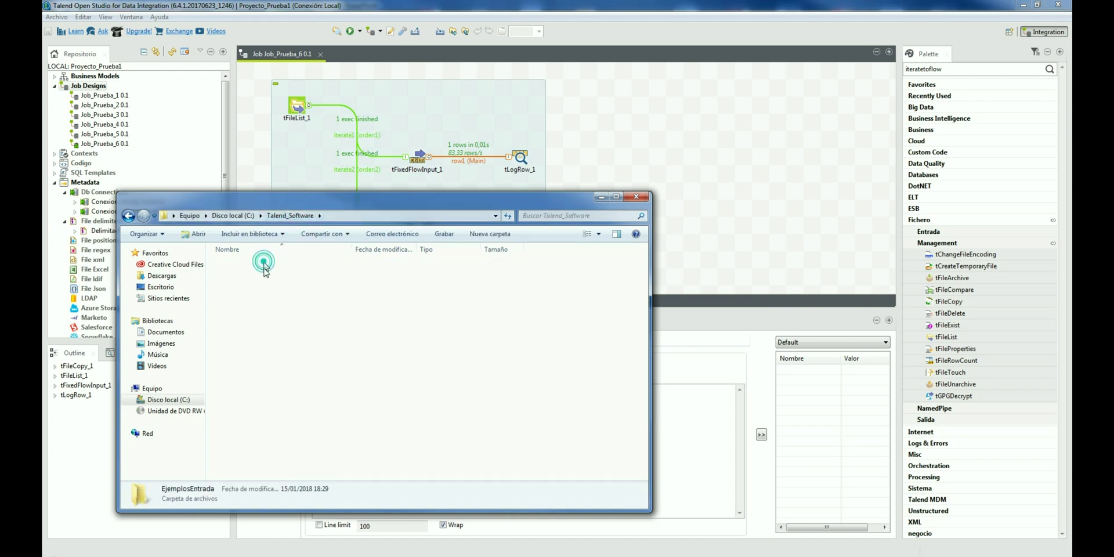
# - Permanently delete the carpeta_para_copia_ficheros folder from EjemplosEntrada and switch back to Talend Open Studio
pyautogui.click(282, 266)
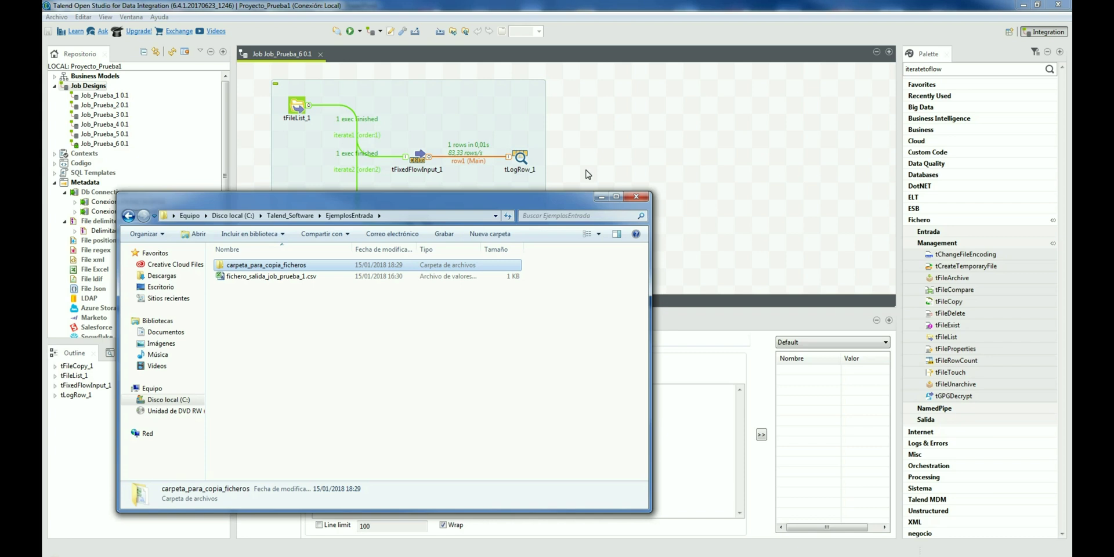
pyautogui.press('Delete')
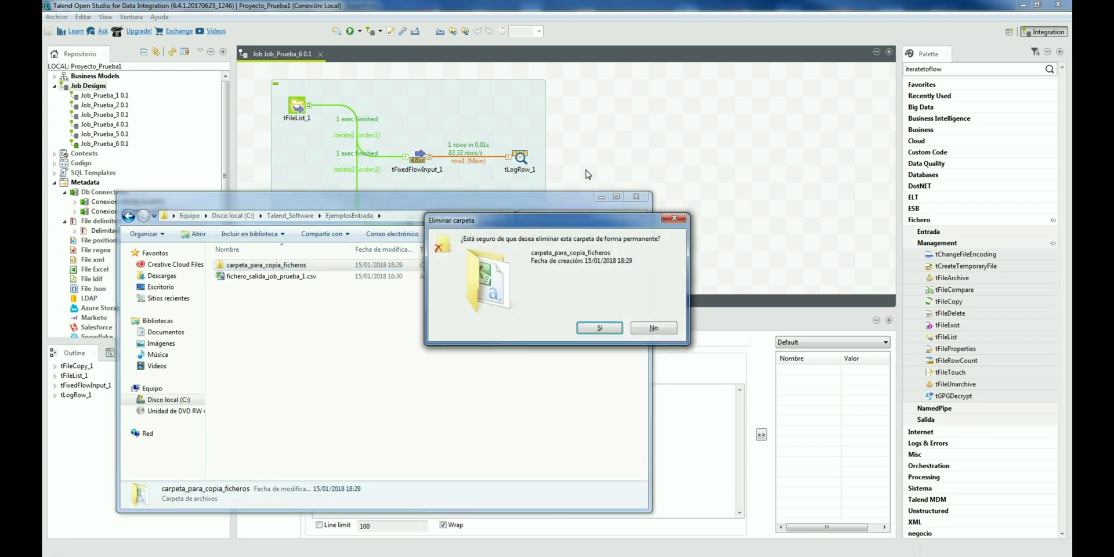
pyautogui.press('Return')
pyautogui.click(598, 148)
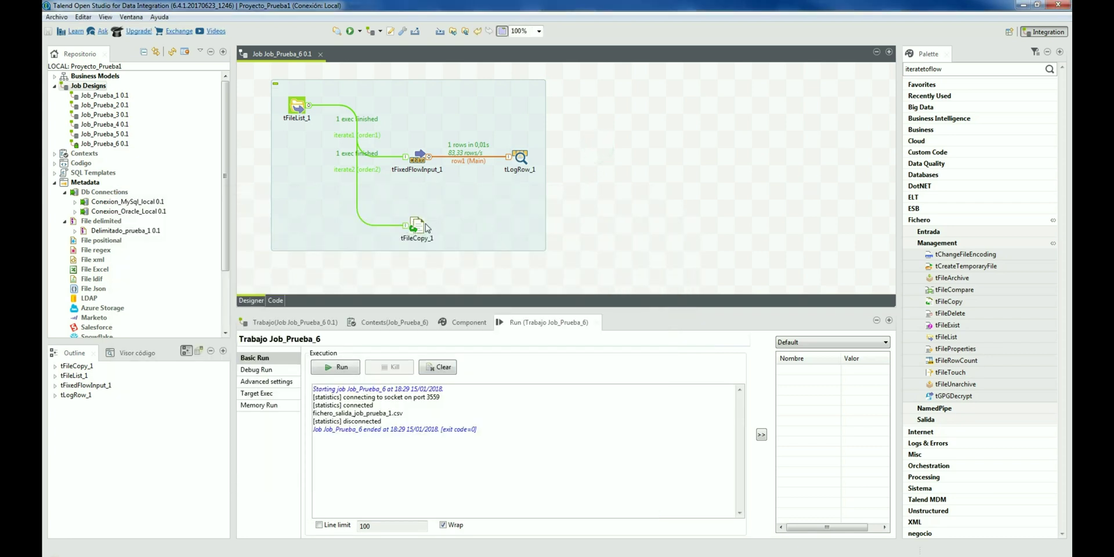
# - Add a tFileArchive component to the job and place it below tFileCopy_1
pyautogui.click(609, 189)
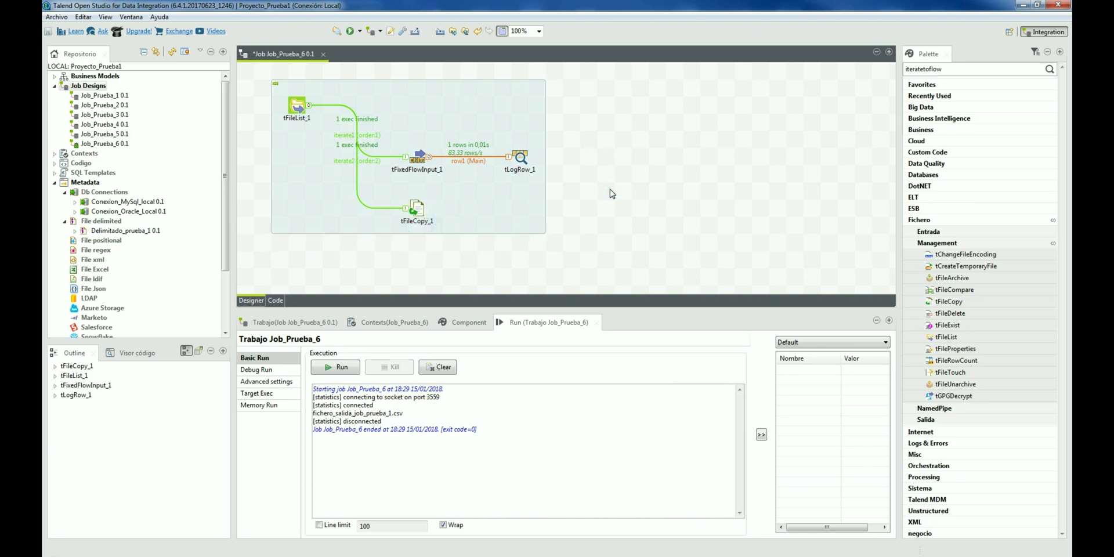
pyautogui.write('arc')
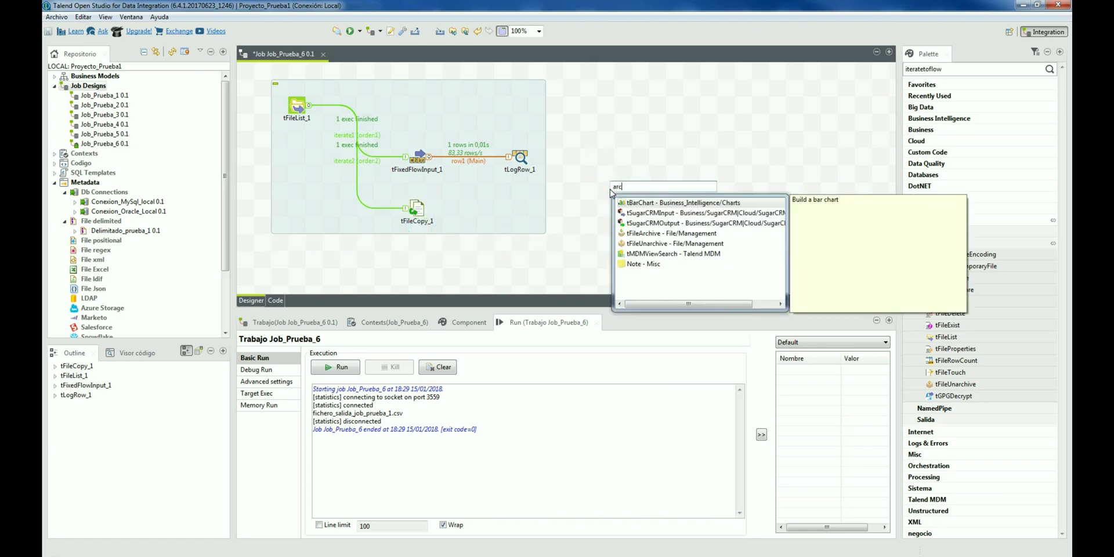
pyautogui.write('hi')
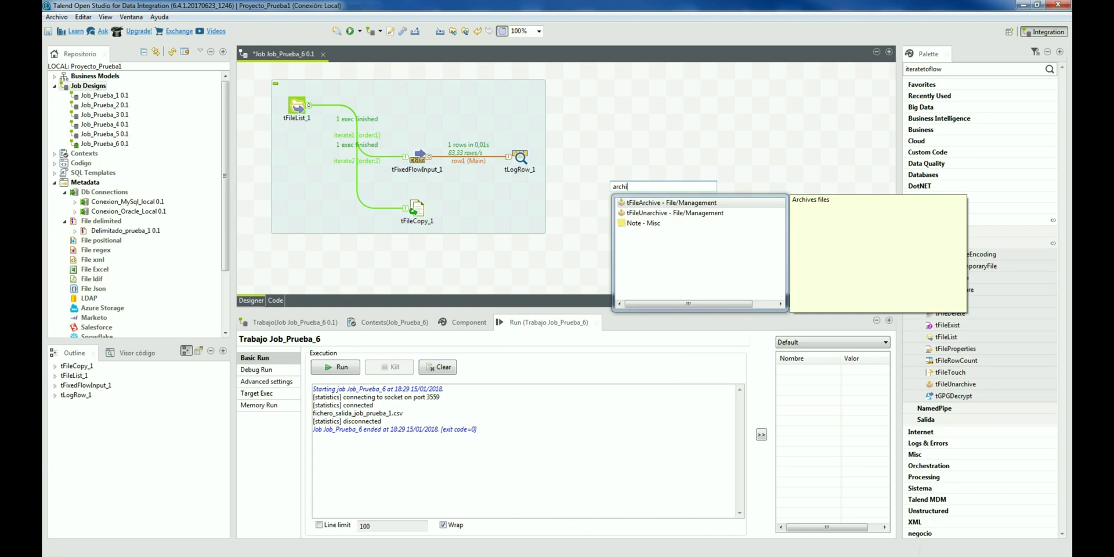
pyautogui.press('Return')
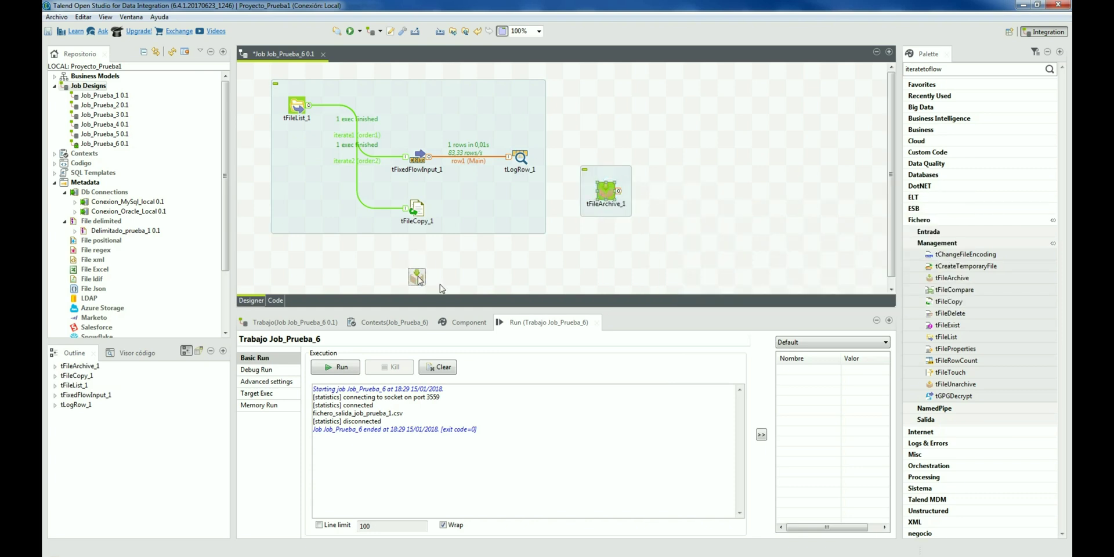
pyautogui.moveTo(420, 281); pyautogui.dragTo(420, 282)
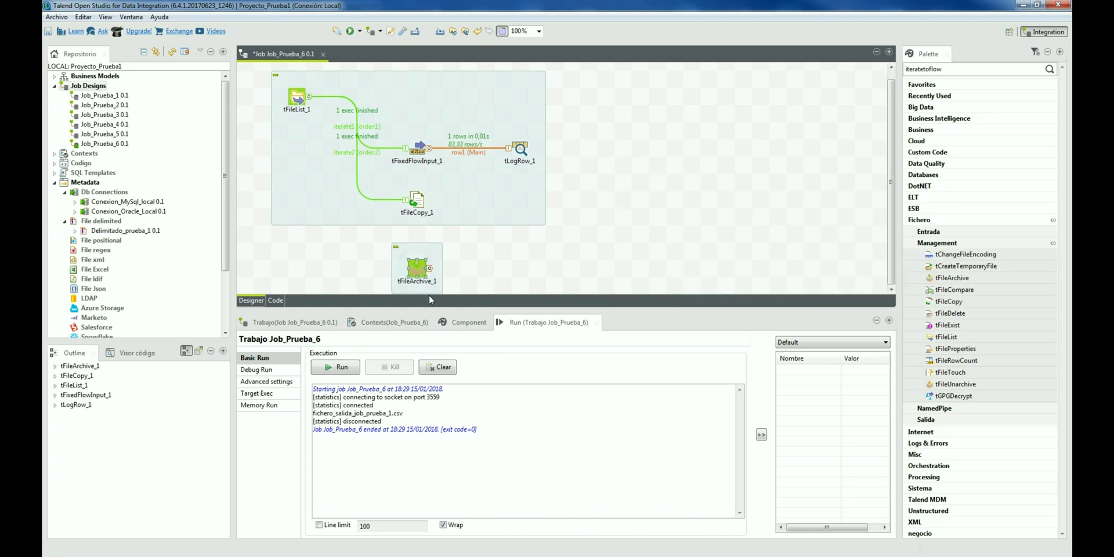
# - Connect tFileList_1 to tFileArchive_1 with a third Iterate link
pyautogui.rightClick(314, 99)
pyautogui.moveTo(316, 102)
pyautogui.click(458, 102)
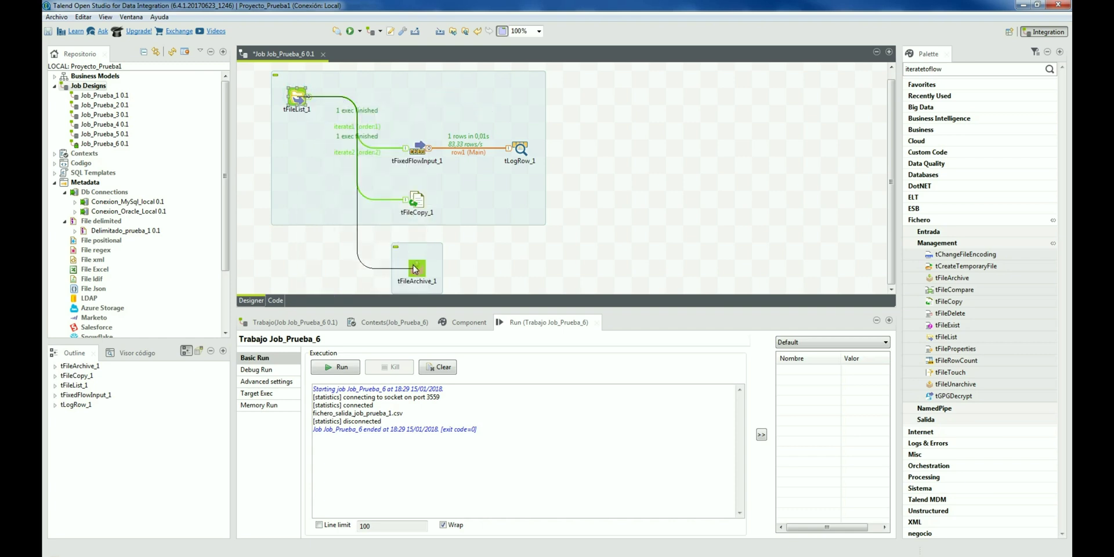
pyautogui.click(415, 269)
pyautogui.click(596, 253)
# - Review the settings of the iterated components, including the target folder name in tFileCopy_1's destination directory
pyautogui.click(420, 148)
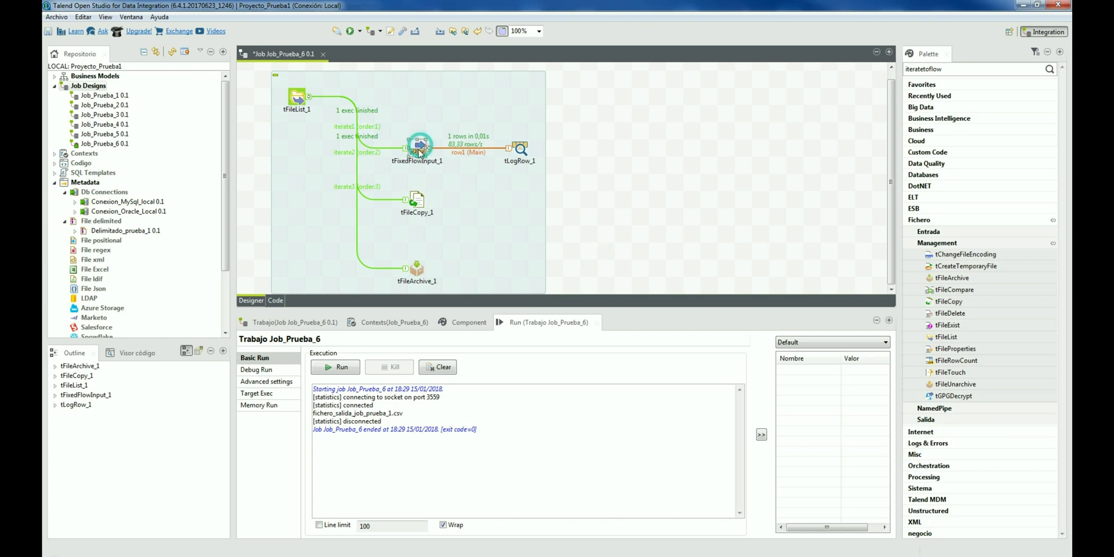
pyautogui.click(417, 201)
pyautogui.click(418, 268)
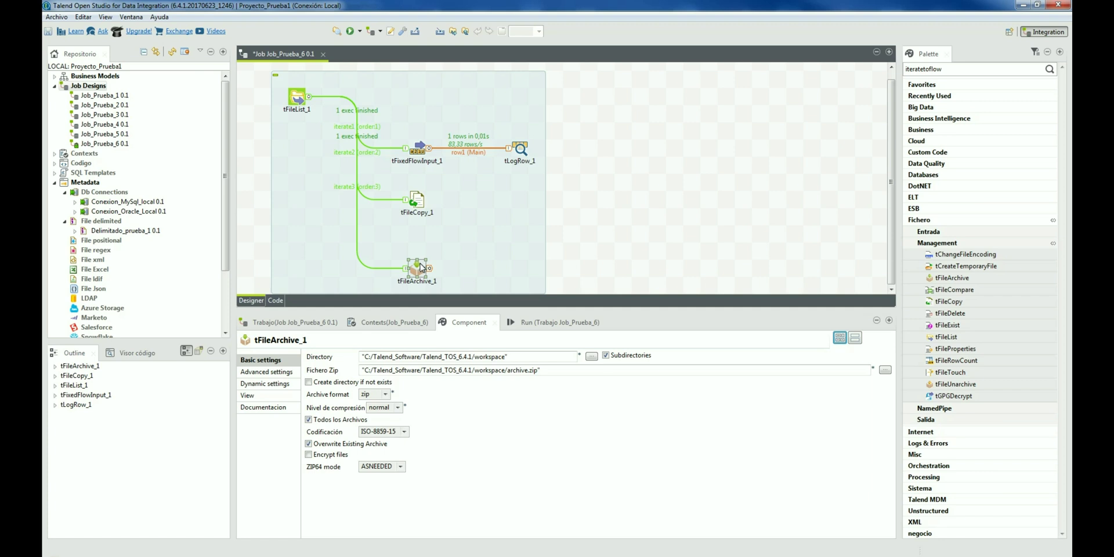
pyautogui.click(419, 201)
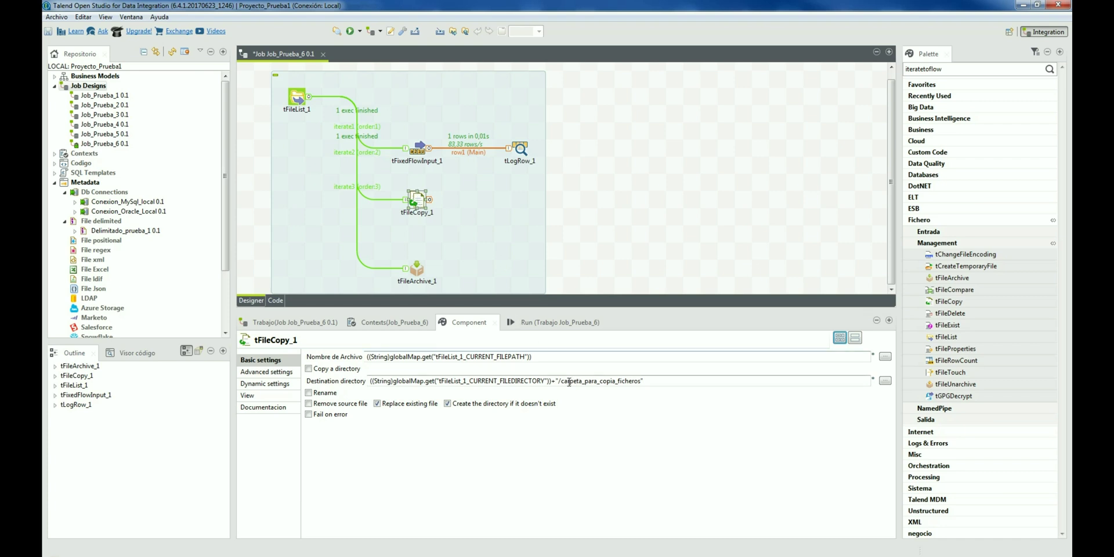
pyautogui.moveTo(561, 381); pyautogui.dragTo(636, 381)
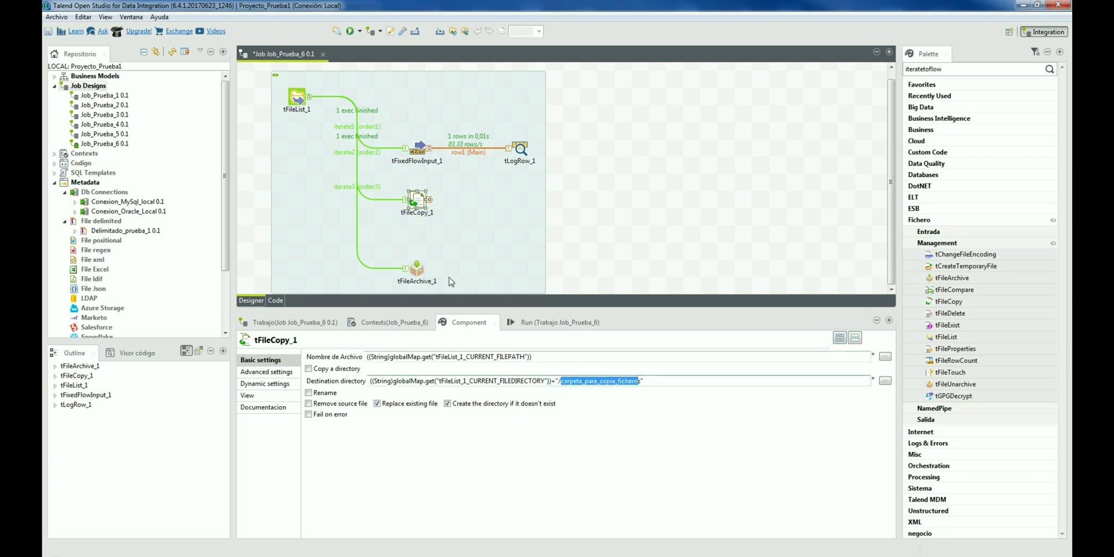
# - Examine tFileArchive_1's source directory, zip file, archive format and compression settings, and the file mask list offered without Todos los Archivos
pyautogui.click(419, 269)
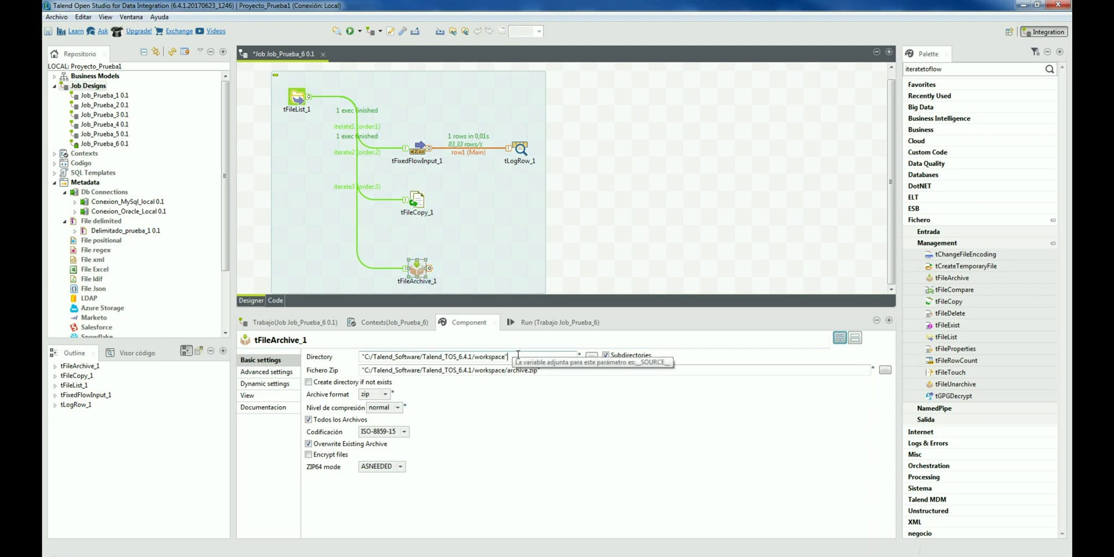
pyautogui.moveTo(519, 354); pyautogui.dragTo(373, 365)
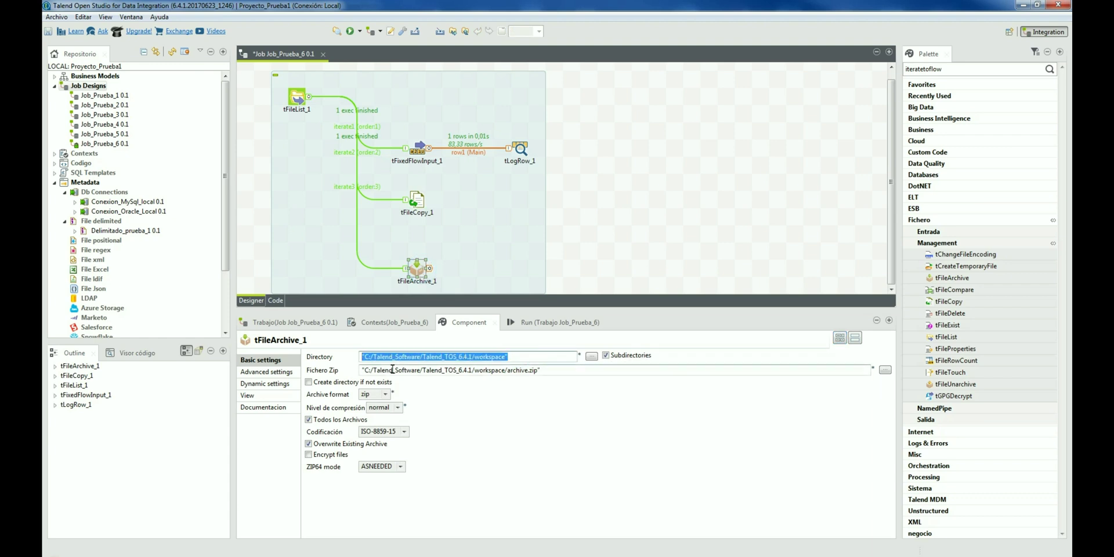
pyautogui.moveTo(554, 370); pyautogui.dragTo(393, 370)
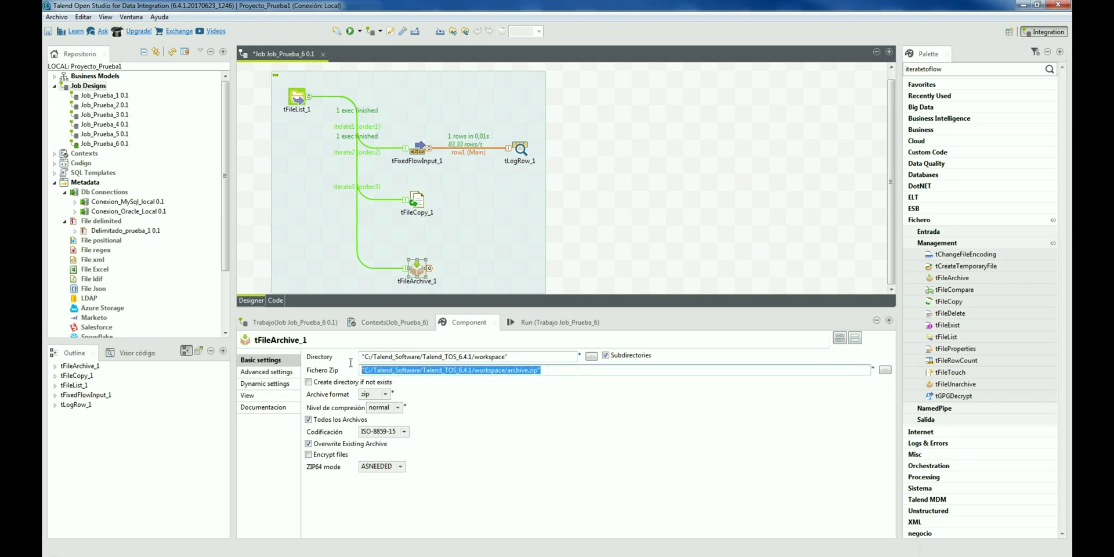
pyautogui.hotkey('shift', 'Tab')
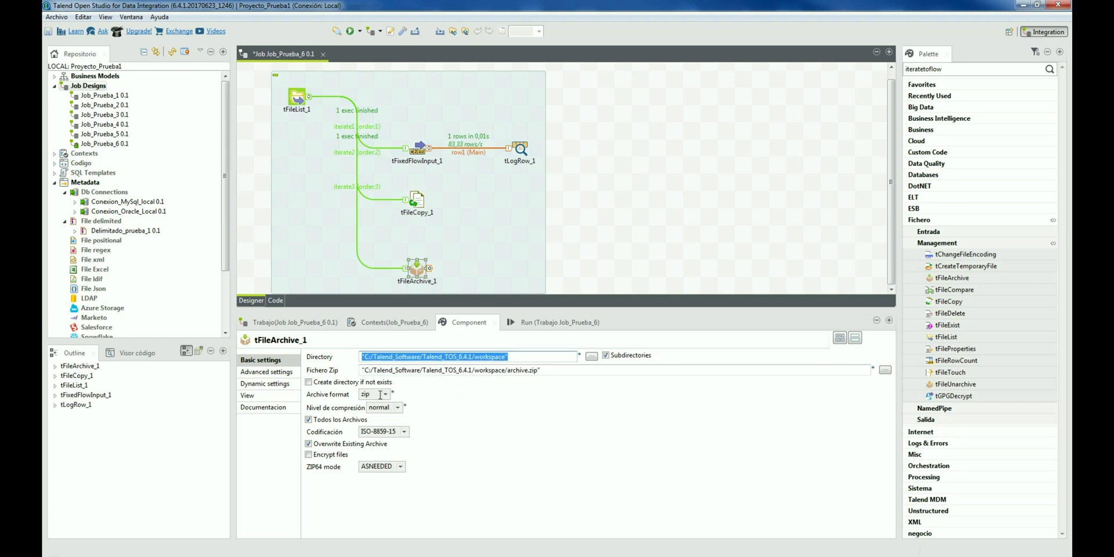
pyautogui.click(380, 395)
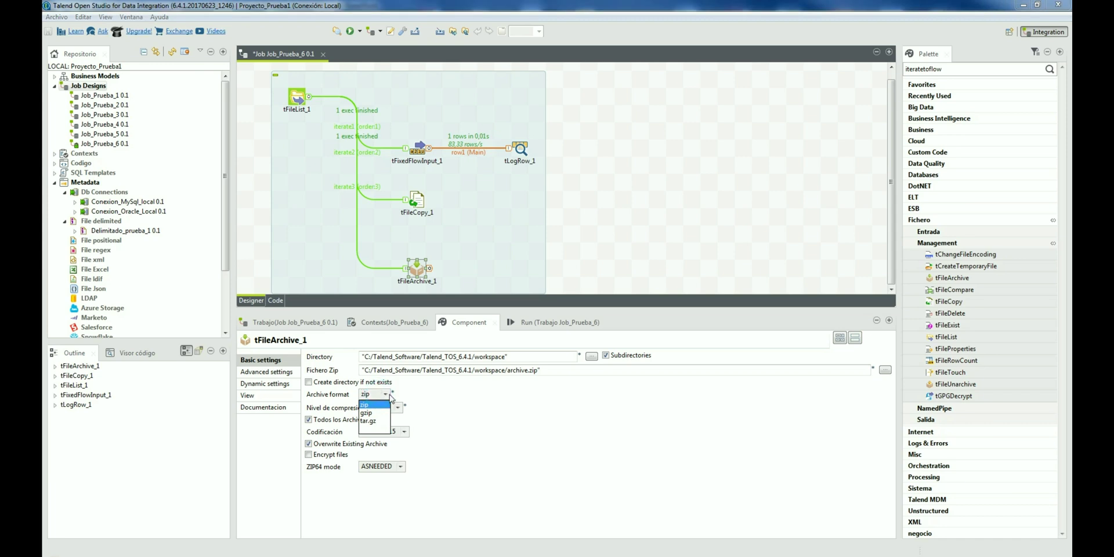
pyautogui.click(436, 400)
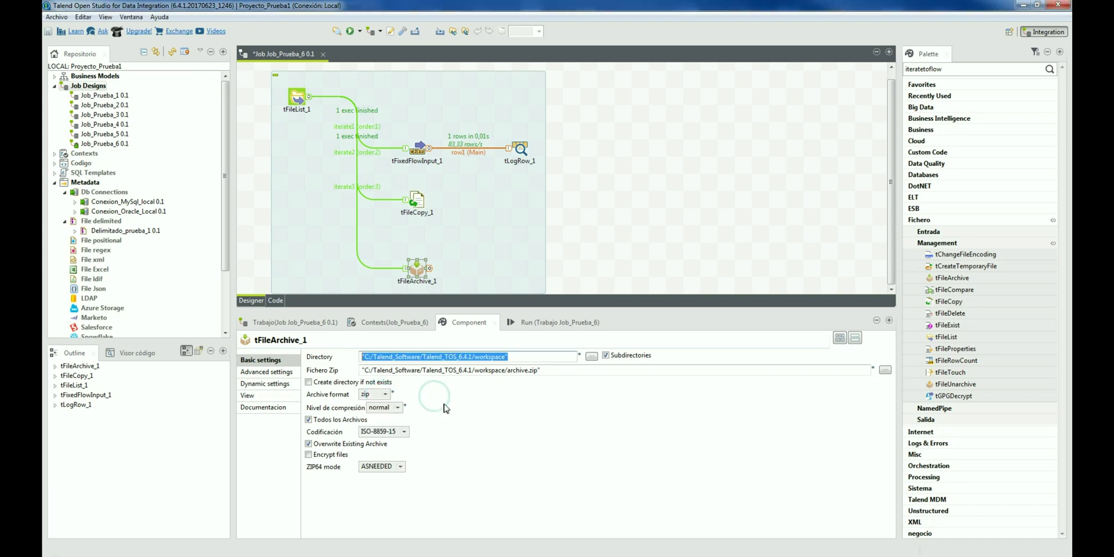
pyautogui.click(400, 408)
pyautogui.click(399, 408)
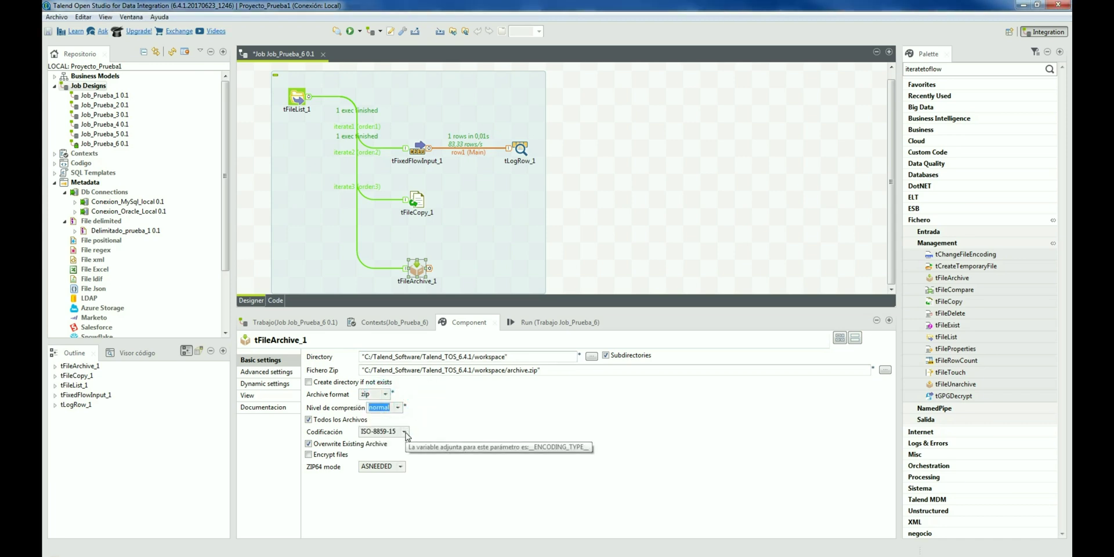
pyautogui.click(336, 419)
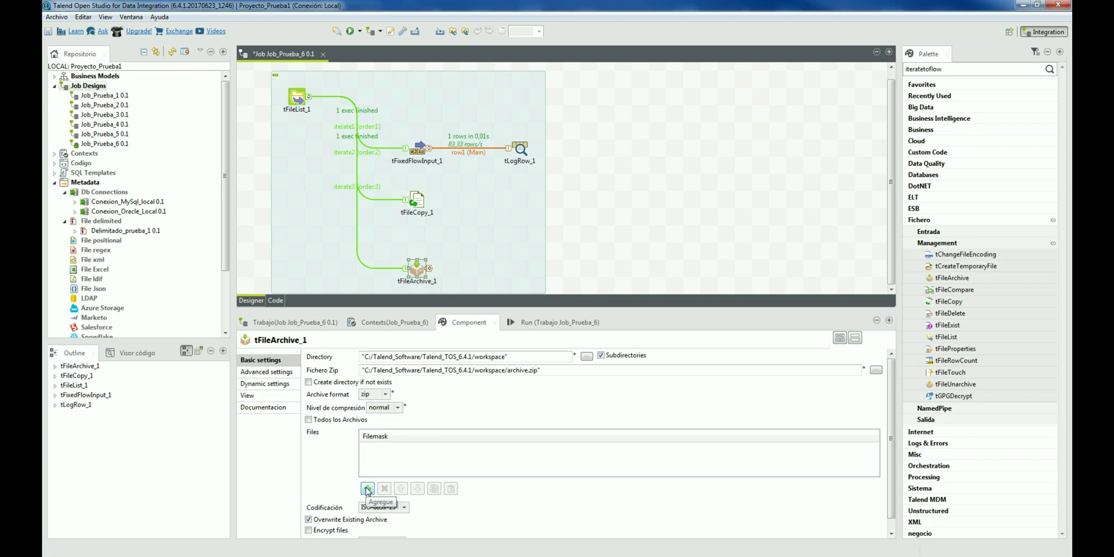
pyautogui.click(325, 419)
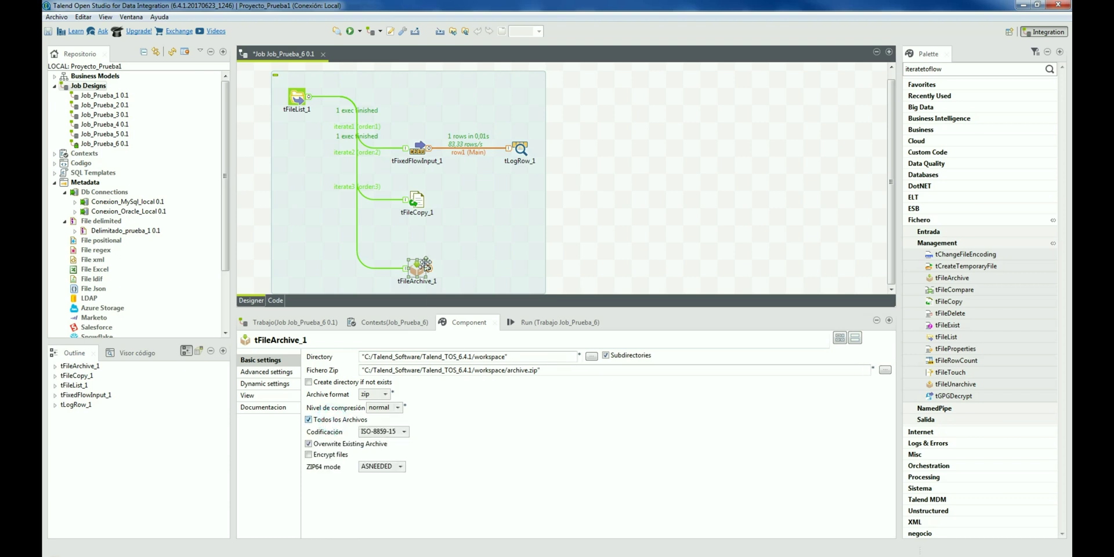
# - Compare tFileArchive_1's source directory with tFileCopy_1's destination directory expression and return to tFileArchive_1's settings
pyautogui.tripleClick(498, 356)
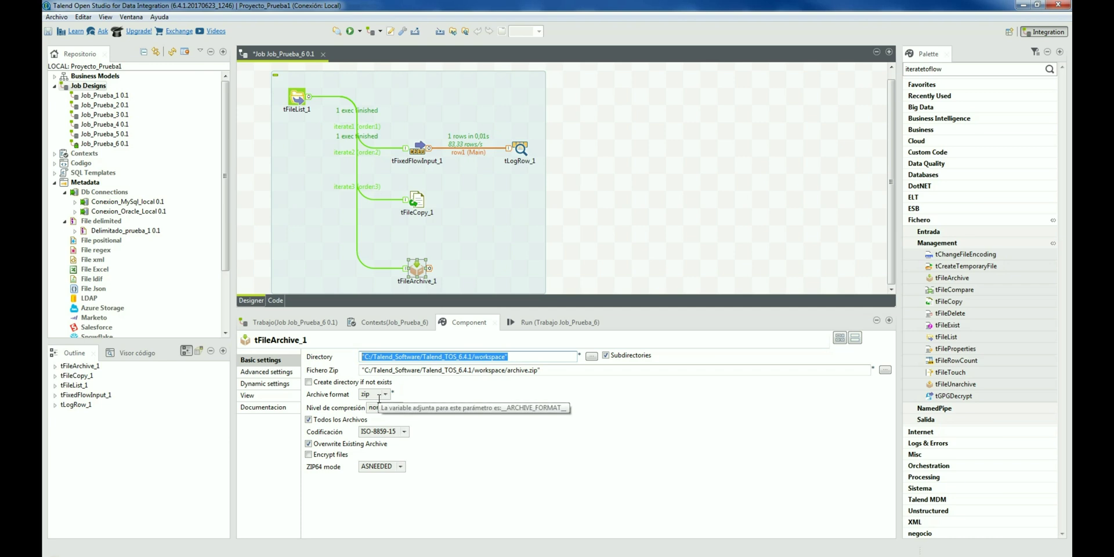
pyautogui.click(416, 202)
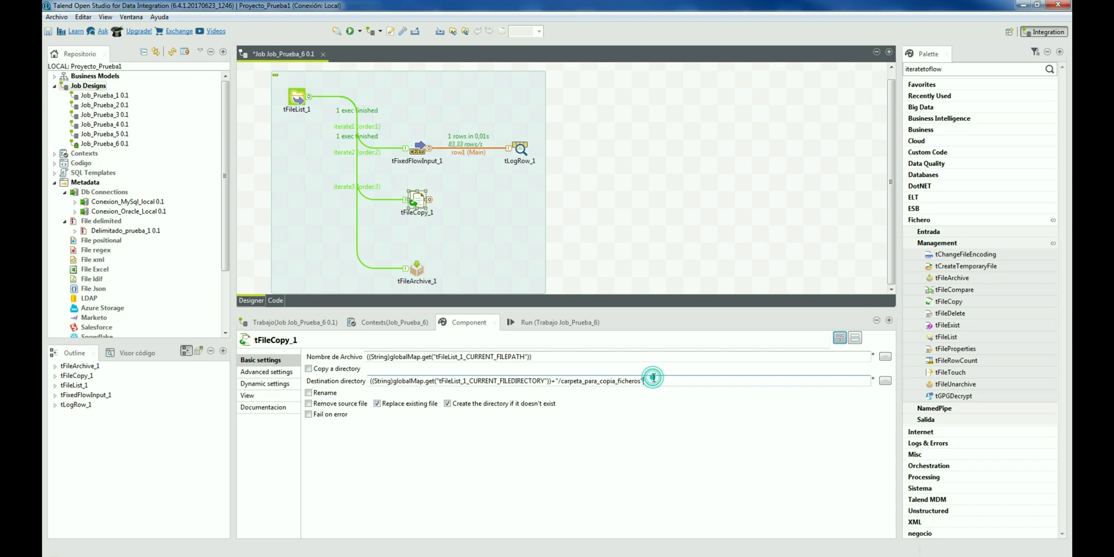
pyautogui.moveTo(647, 380); pyautogui.dragTo(359, 377)
pyautogui.click(417, 269)
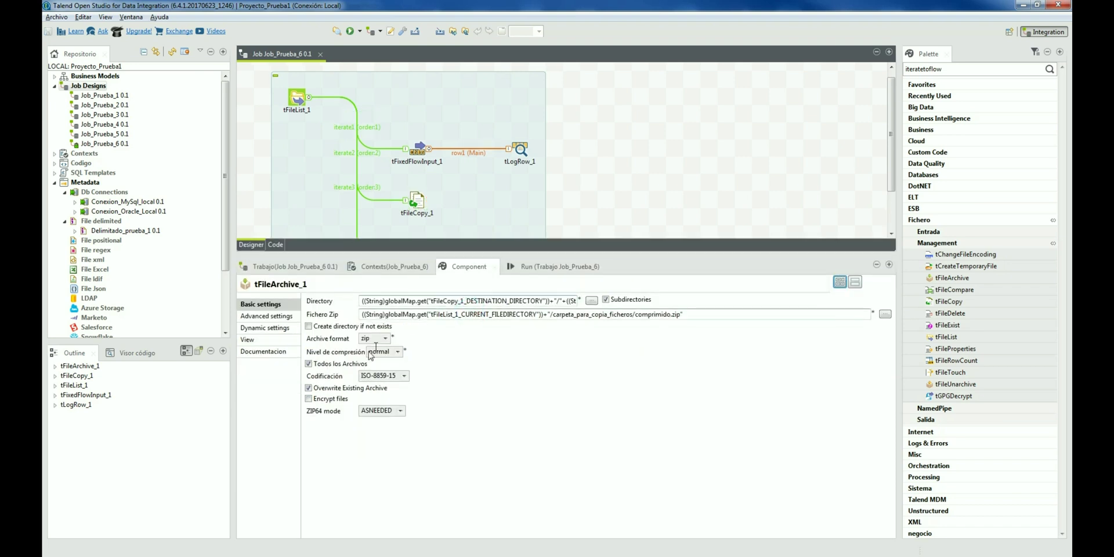
# - Turn off Todos los Archivos in tFileArchive_1, restrict it to the file mask "*.csv", and save the job
pyautogui.click(329, 363)
pyautogui.click(368, 432)
pyautogui.click(375, 392)
pyautogui.doubleClick(388, 390)
pyautogui.press('BackSpace')
pyautogui.press('Return')
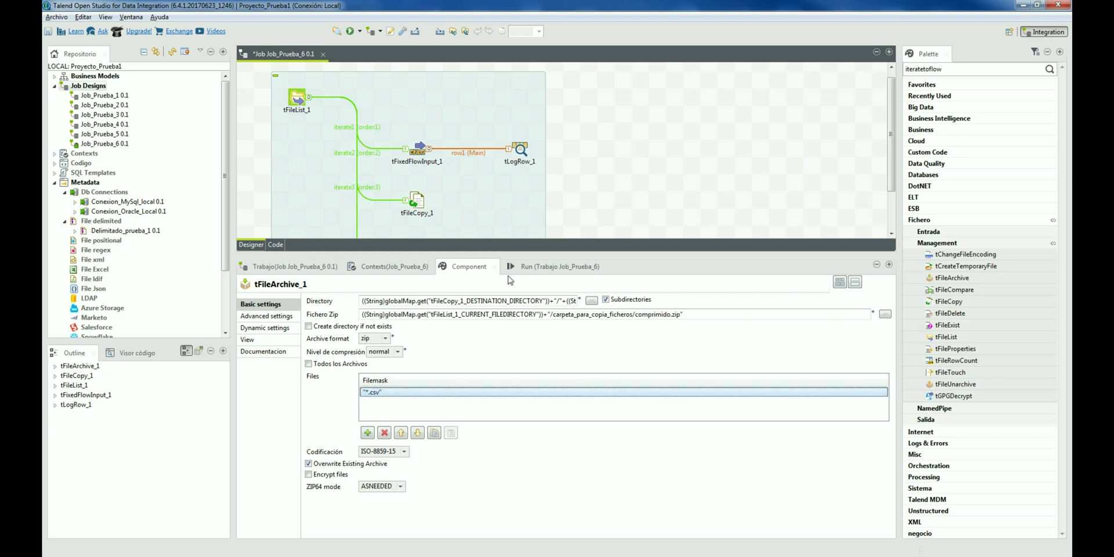
pyautogui.click(547, 267)
pyautogui.hotkey('ctrl', 's')
# - Replace tFileArchive_1's source directory with the global variable tFileCopy_1.DESTINATION_DIRECTORY
pyautogui.scroll(-3, 420, 221)
pyautogui.doubleClick(417, 218)
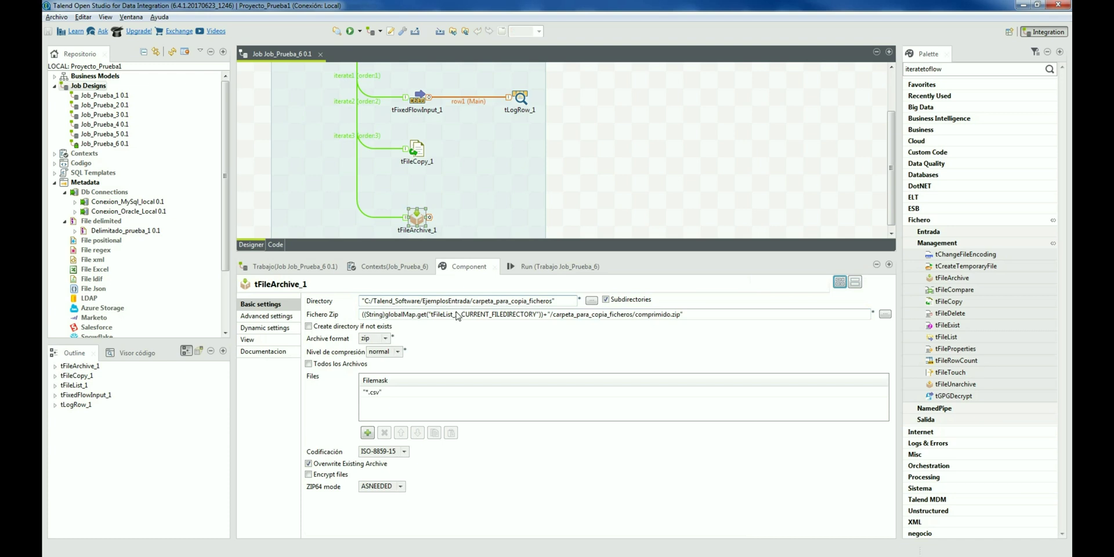
pyautogui.moveTo(561, 301); pyautogui.dragTo(250, 320)
pyautogui.press('BackSpace')
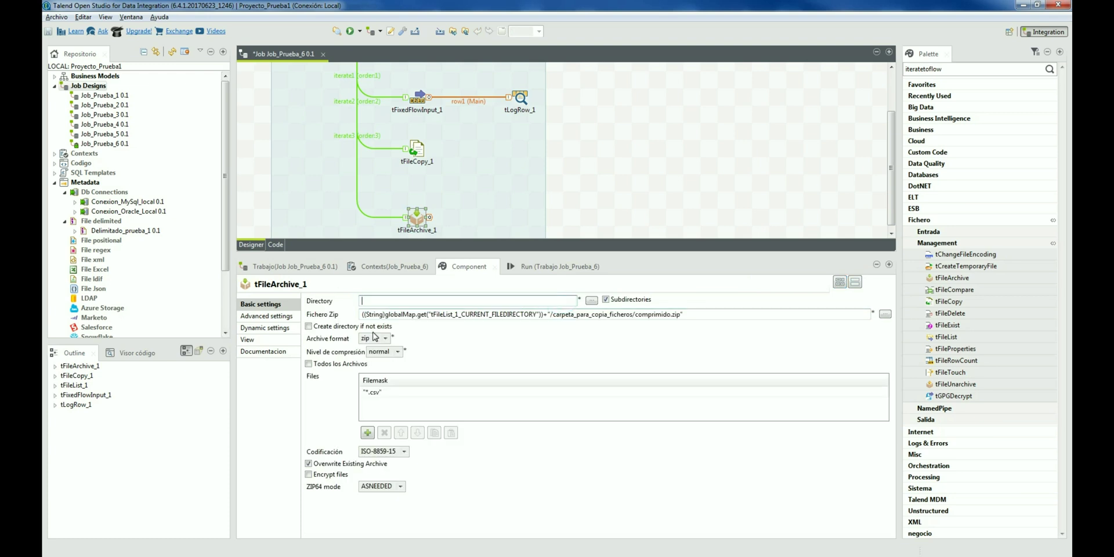
pyautogui.write('tFlow')
pyautogui.hotkey('ctrl', 'space')
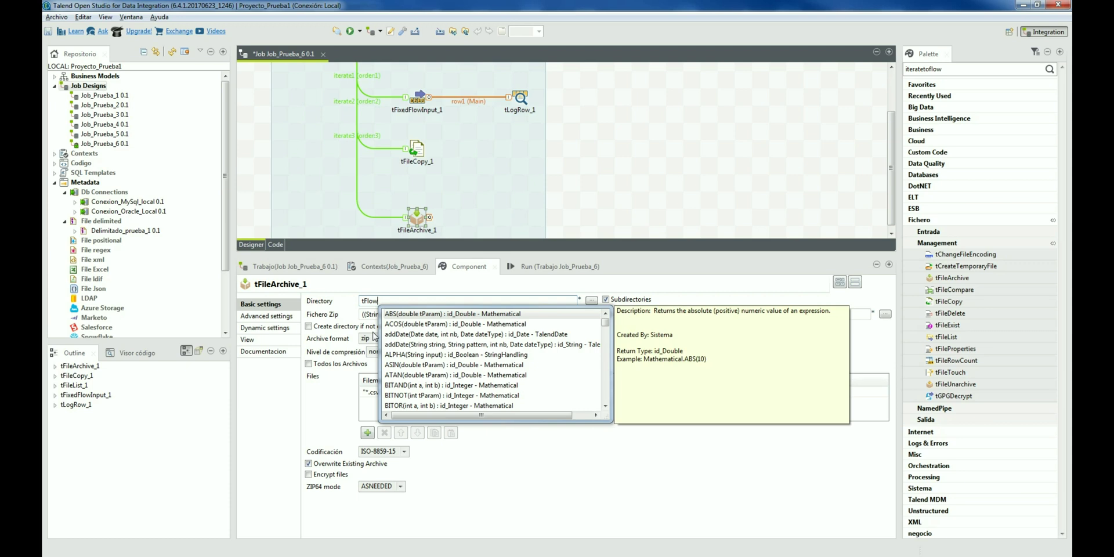
pyautogui.press('BackSpace')
pyautogui.press('BackSpace')
pyautogui.press('BackSpace')
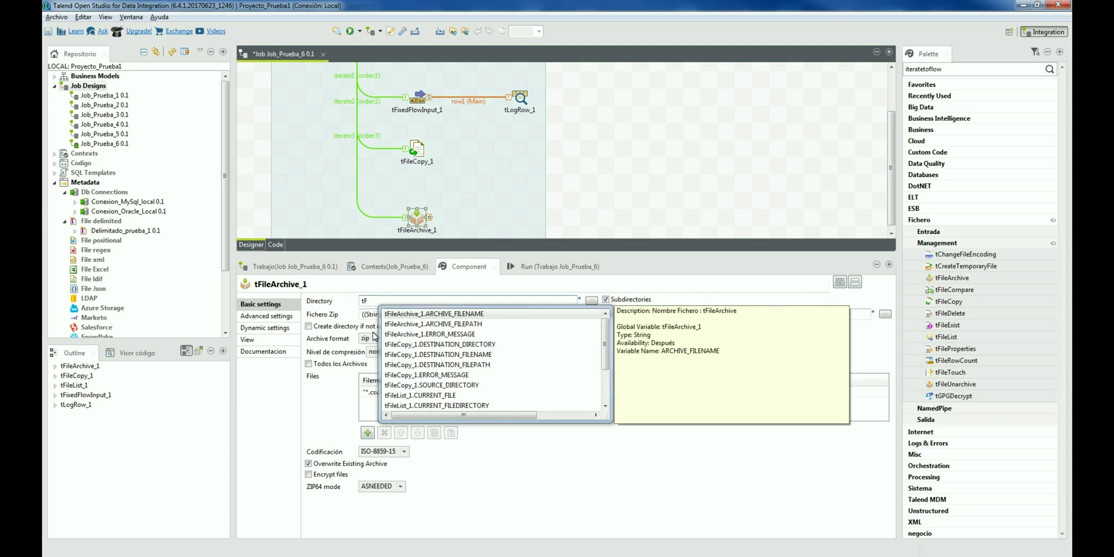
pyautogui.write('ileCo')
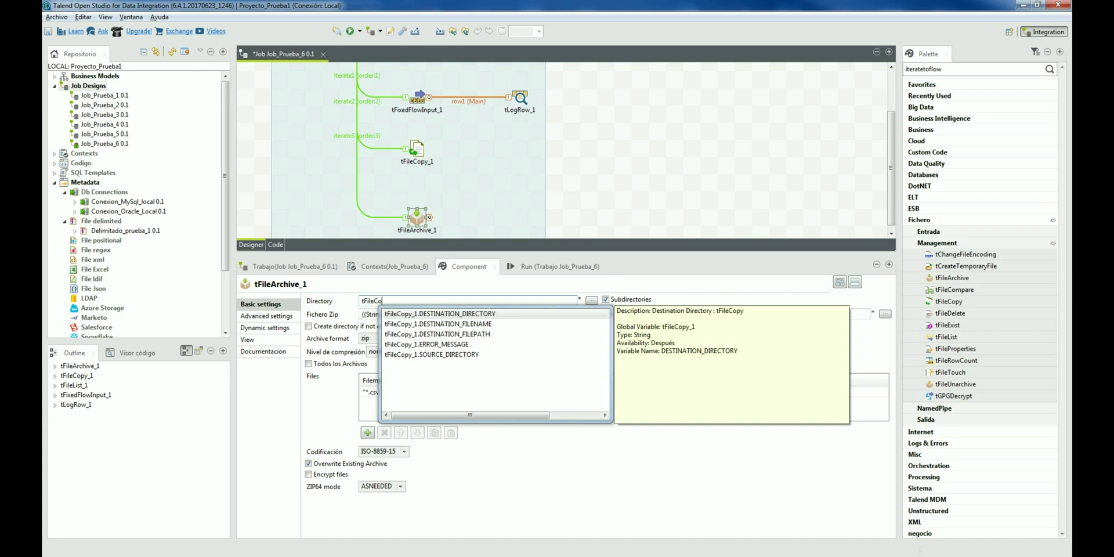
pyautogui.press('Return')
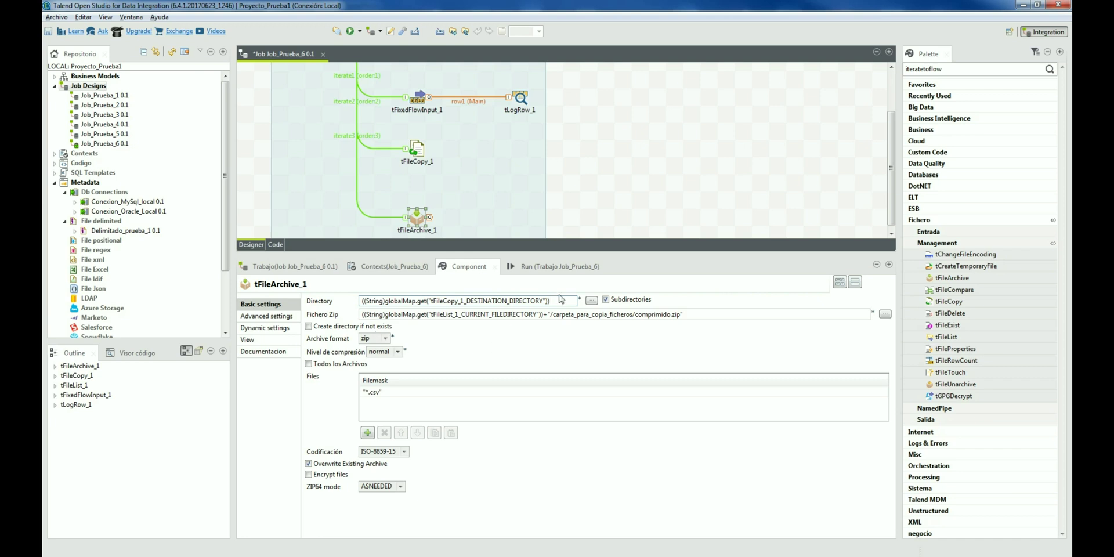
# - Set tFileArchive_1's zip file to the tFileCopy_1_DESTINATION_DIRECTORY expression followed by the file name comprimido.zip
pyautogui.moveTo(571, 300); pyautogui.dragTo(266, 297)
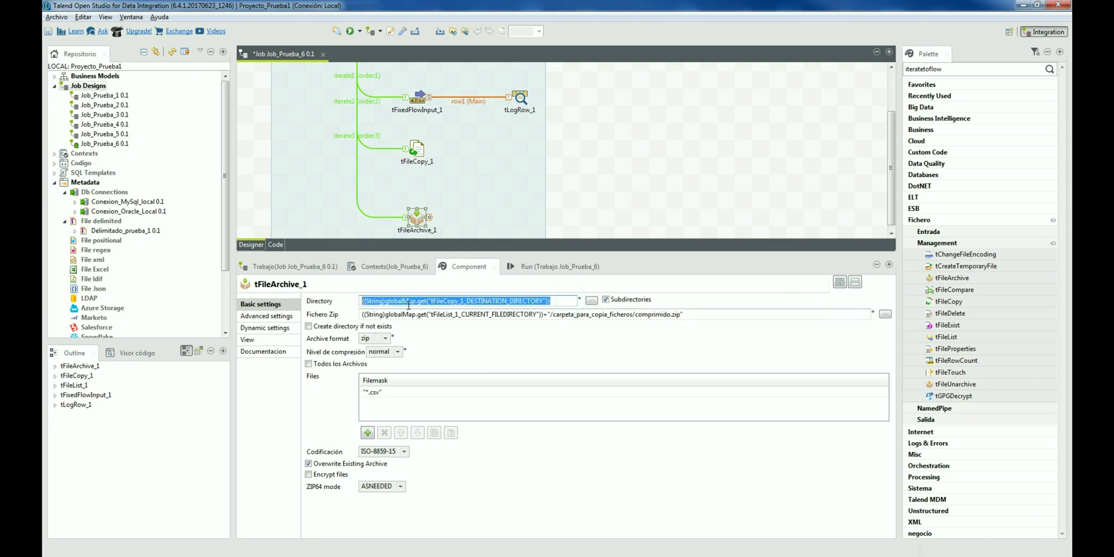
pyautogui.click(378, 397)
pyautogui.doubleClick(376, 394)
pyautogui.click(367, 390)
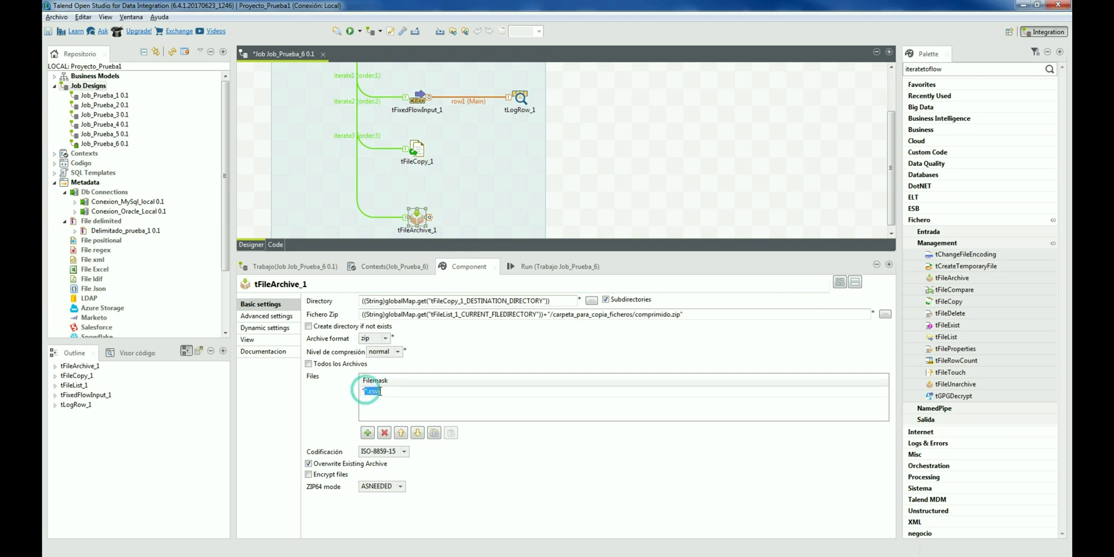
pyautogui.click(401, 405)
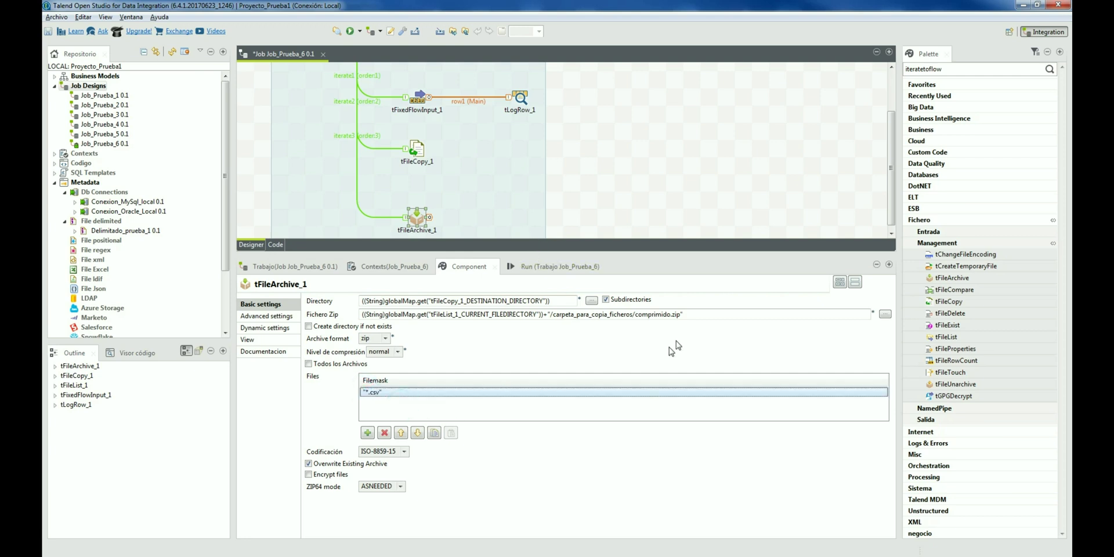
pyautogui.click(695, 313)
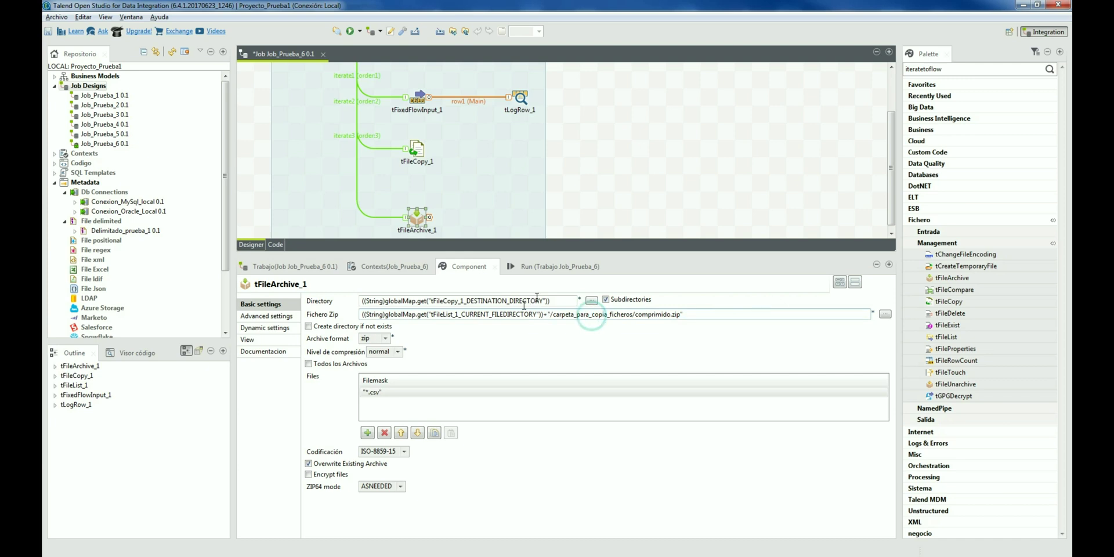
pyautogui.moveTo(558, 299); pyautogui.dragTo(318, 286)
pyautogui.hotkey('ctrl', 'c')
pyautogui.moveTo(633, 314); pyautogui.dragTo(316, 307)
pyautogui.hotkey('ctrl', 'v')
pyautogui.write('+"')
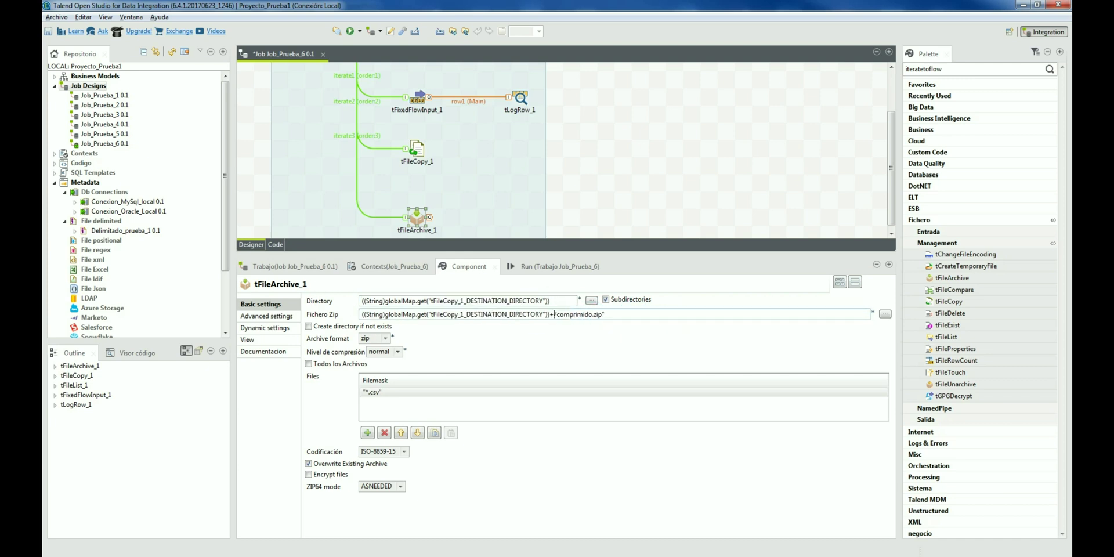
# - Run Job_Prueba_6 and check the contents of comprimido.zip in carpeta_para_copia_ficheros, then return to the job in Talend
pyautogui.click(546, 267)
pyautogui.click(342, 311)
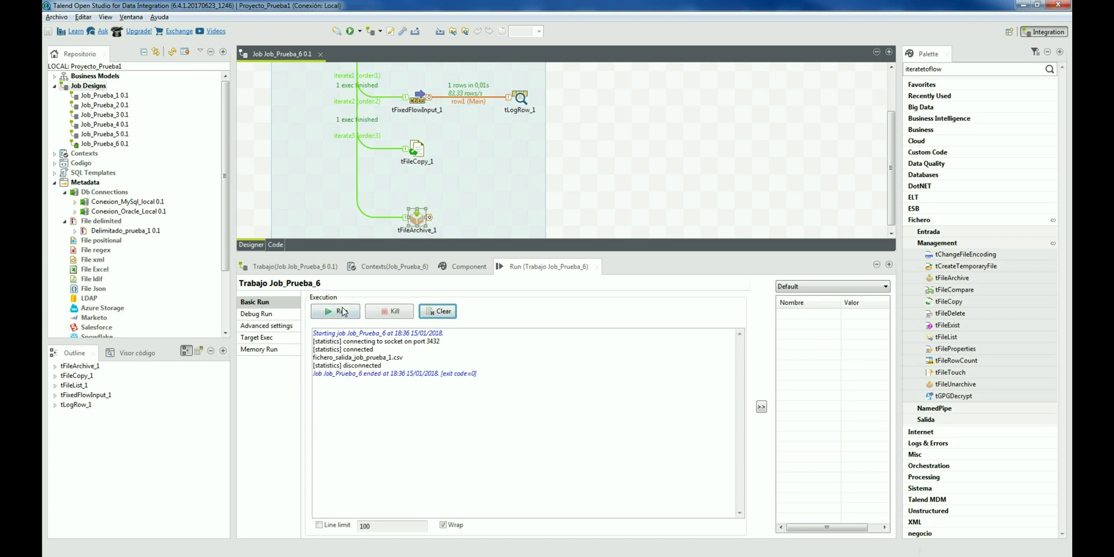
pyautogui.hotkey('alt', 'Tab')
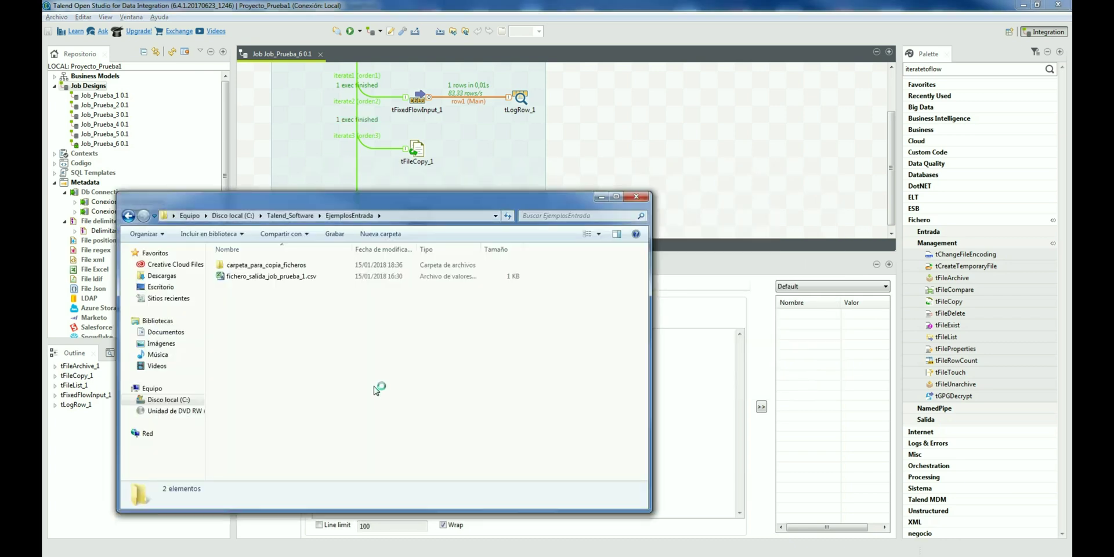
pyautogui.doubleClick(260, 268)
pyautogui.click(259, 265)
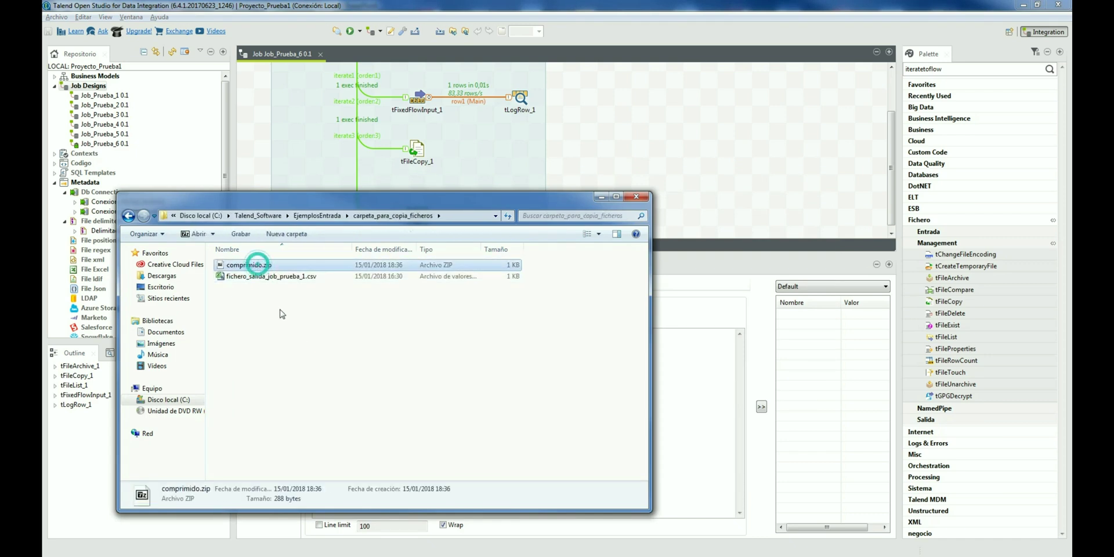
pyautogui.doubleClick(264, 268)
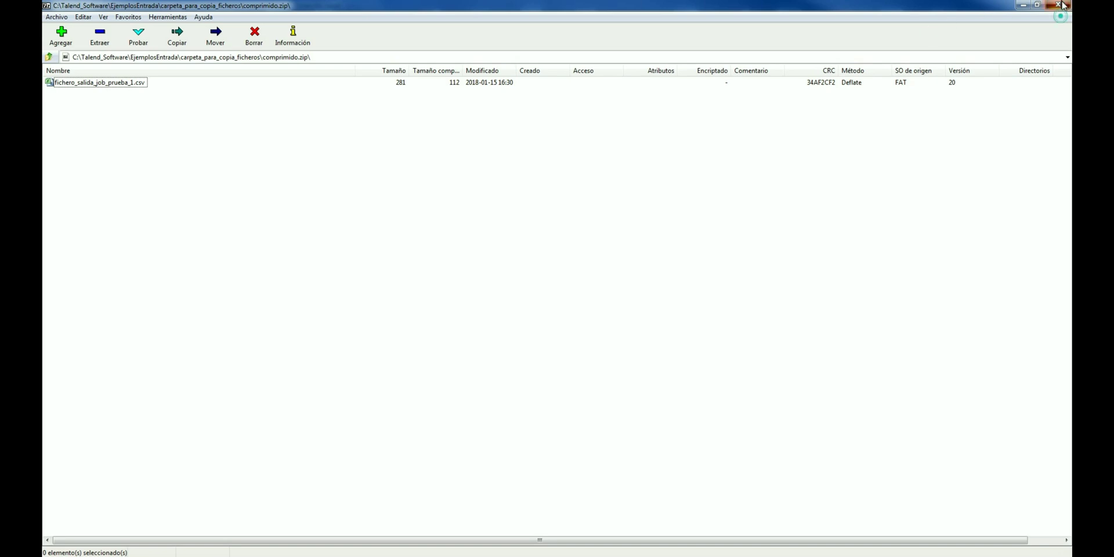
pyautogui.click(1058, 5)
pyautogui.click(337, 323)
pyautogui.click(317, 216)
pyautogui.click(852, 224)
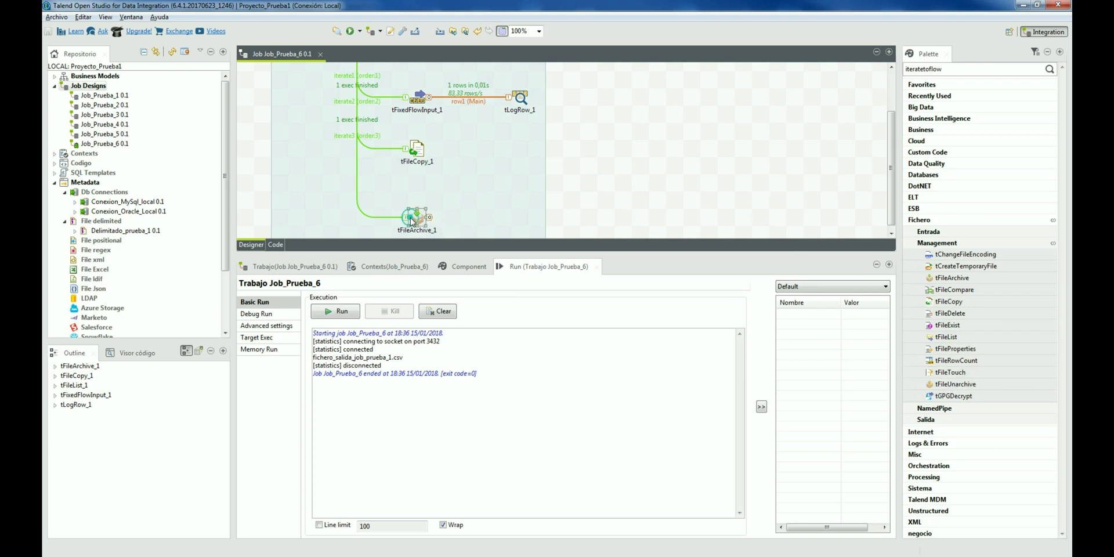
# - Move tFileArchive_1 slightly closer to tFileCopy_1, and add a tFileProperties component below it and delete it again
pyautogui.moveTo(416, 218); pyautogui.dragTo(416, 200)
pyautogui.click(621, 171)
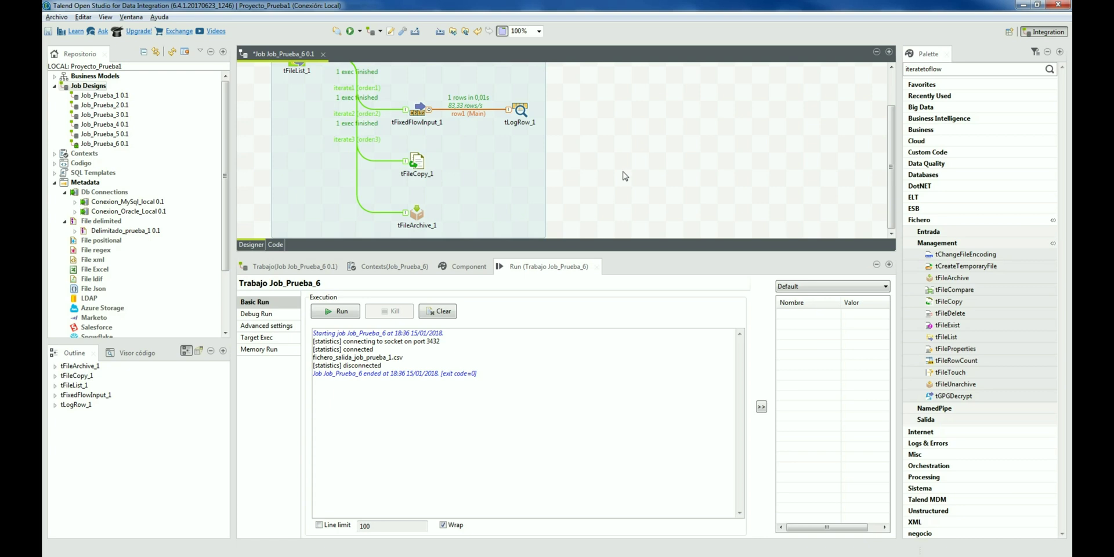
pyautogui.moveTo(944, 337); pyautogui.dragTo(417, 224)
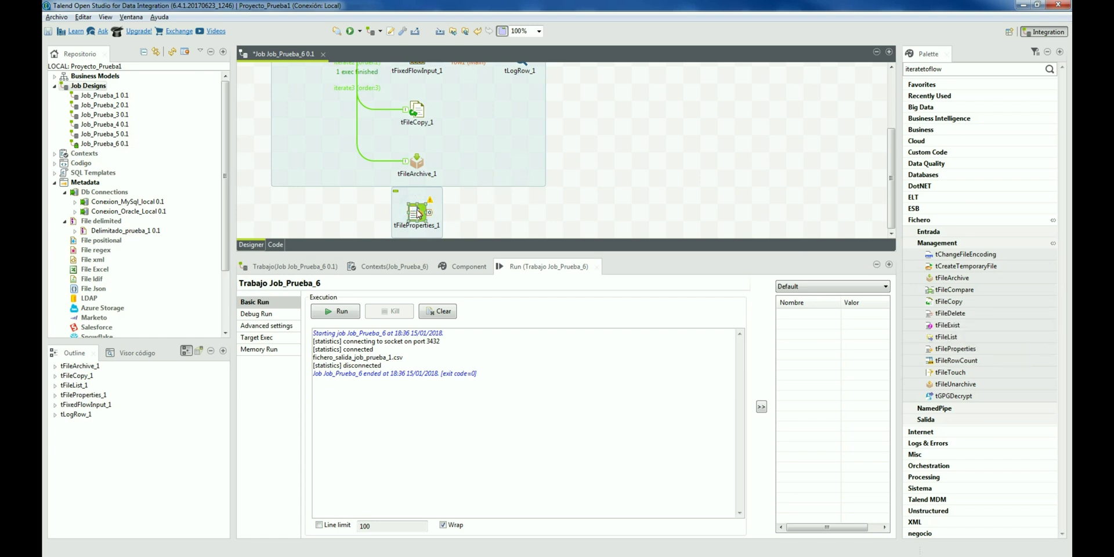
pyautogui.press('Delete')
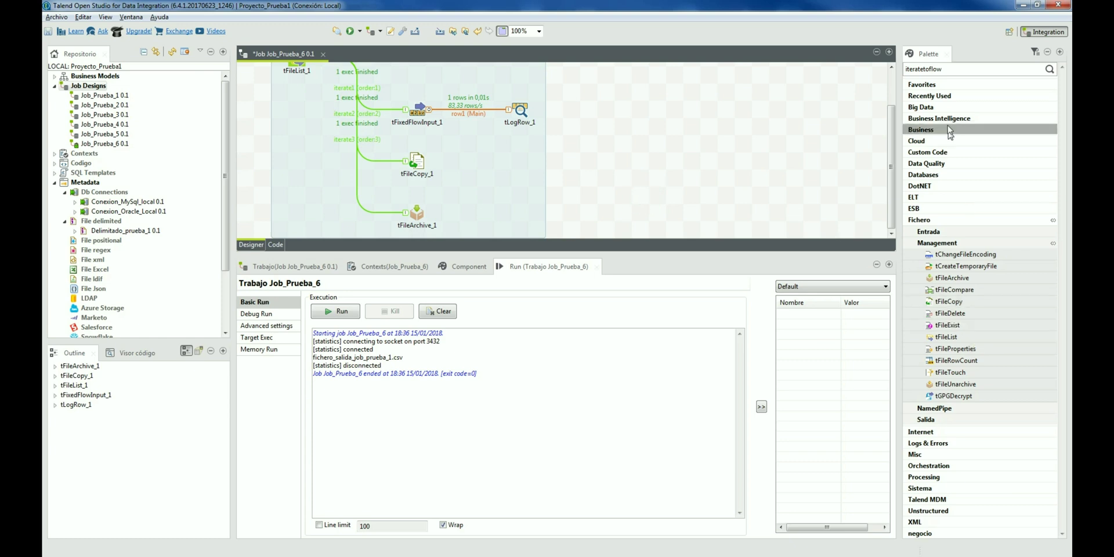
# - Search the component palette for "waitforfile"
pyautogui.doubleClick(946, 68)
pyautogui.write('waitforfile')
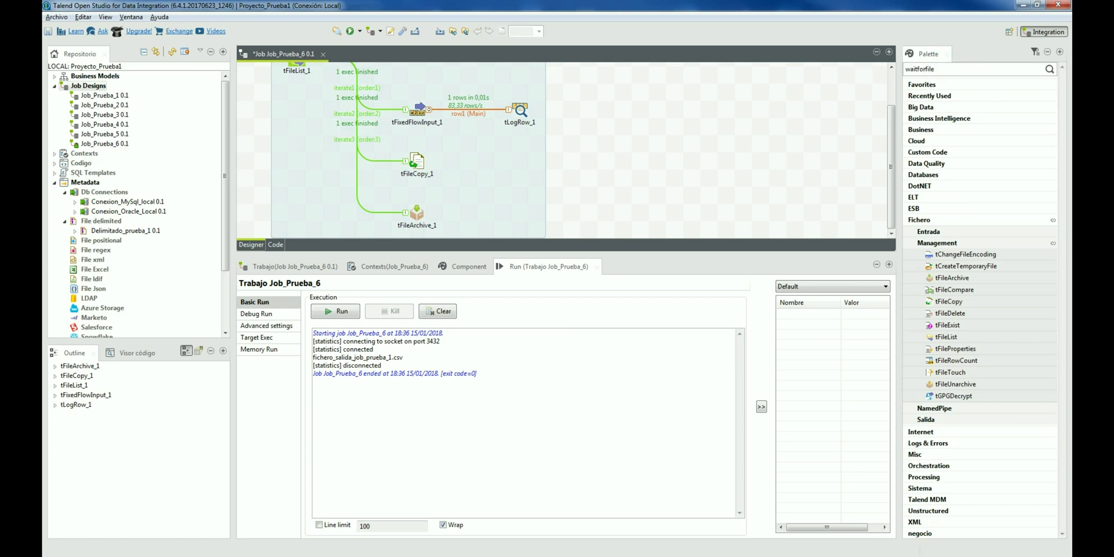
pyautogui.press('Return')
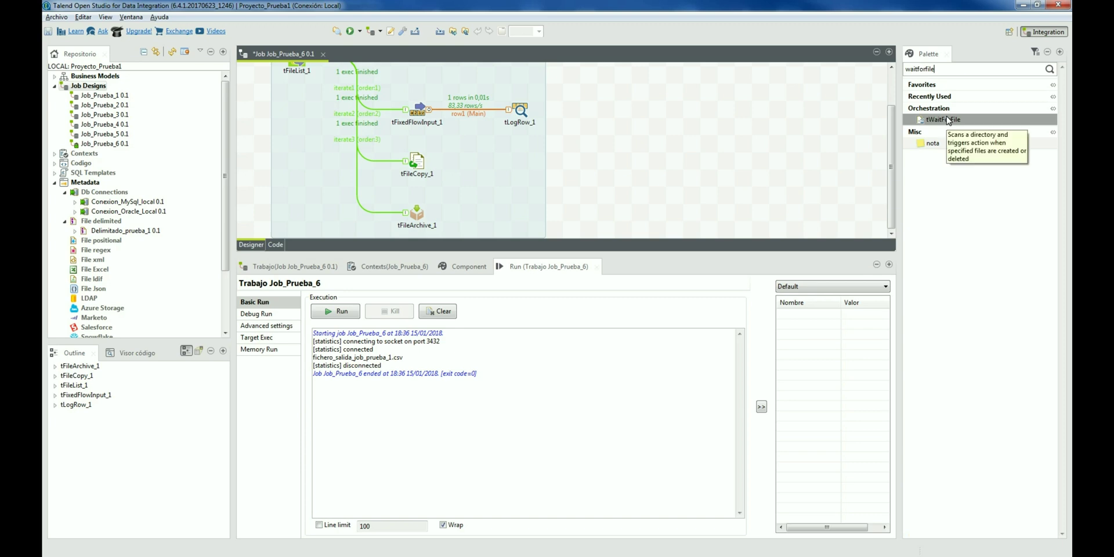
# - Create a new job named Job_Prueba_7 under Job Designs
pyautogui.rightClick(86, 86)
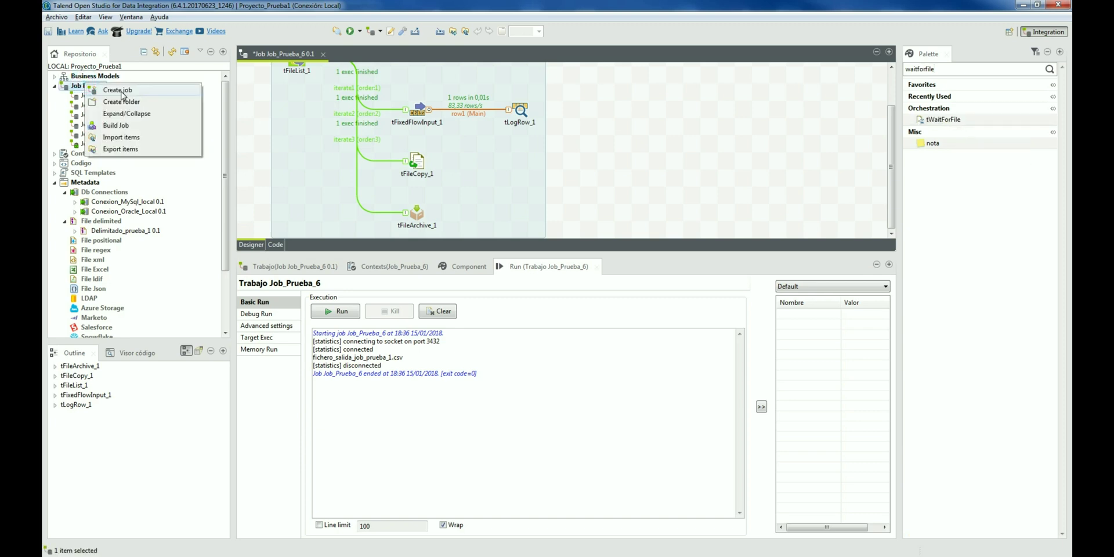
pyautogui.click(119, 90)
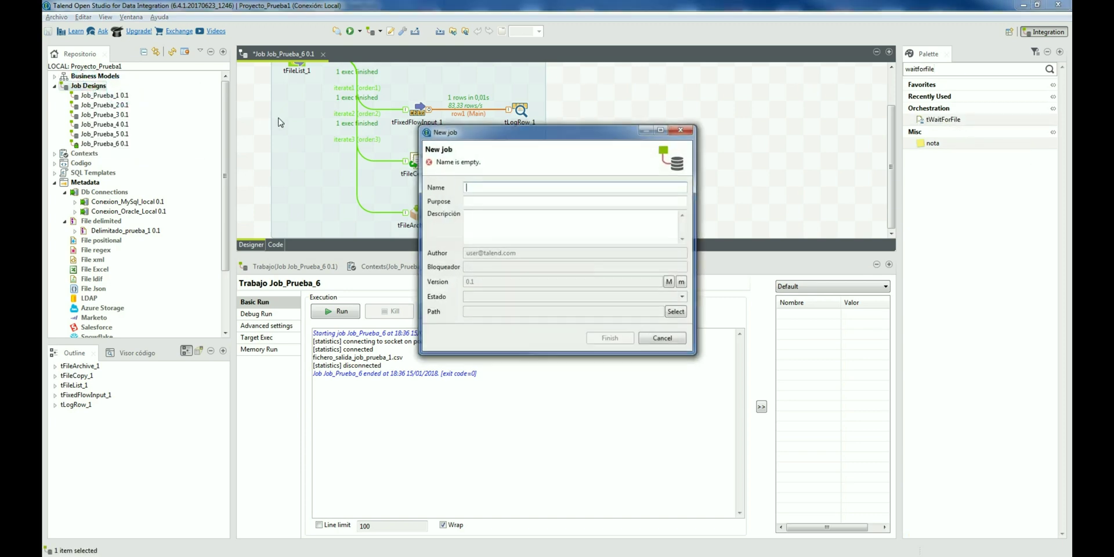
pyautogui.write('Job_Prueba_7')
pyautogui.press('Return')
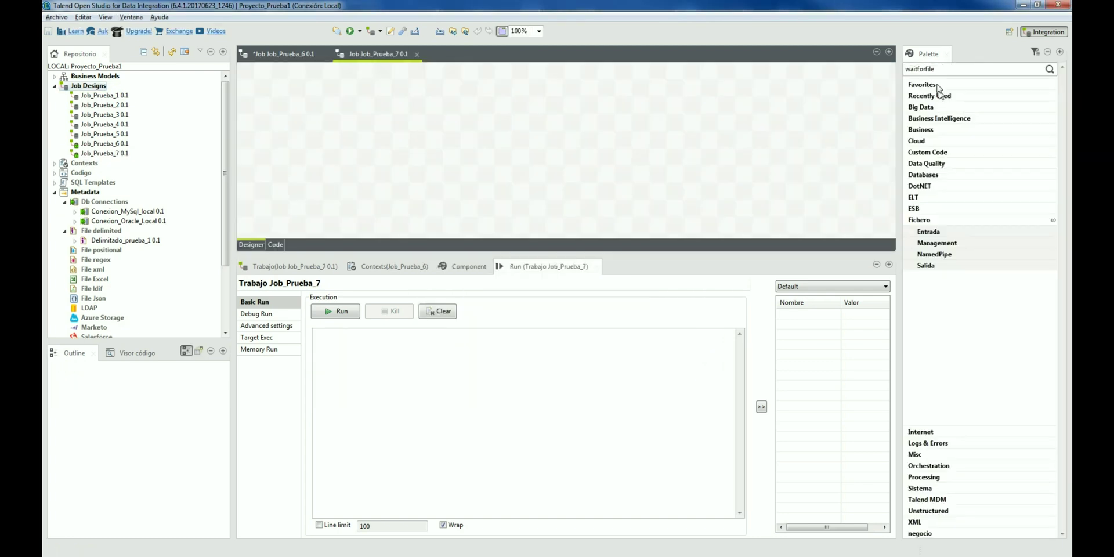
# - Add a tWaitForFile component to Job_Prueba_7 and look at its available trigger conditions
pyautogui.press('Return')
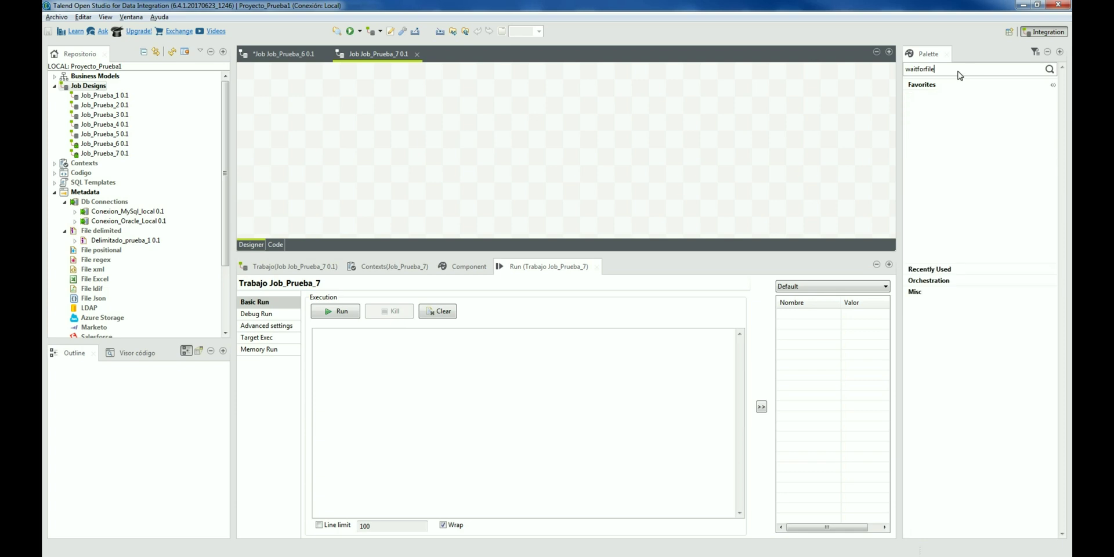
pyautogui.moveTo(943, 120); pyautogui.dragTo(314, 119)
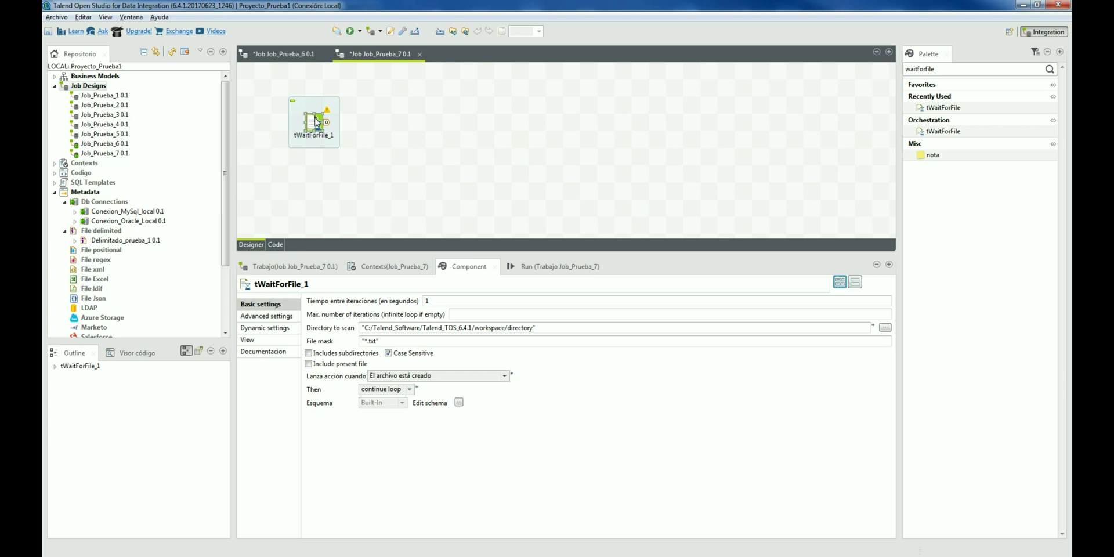
pyautogui.click(504, 376)
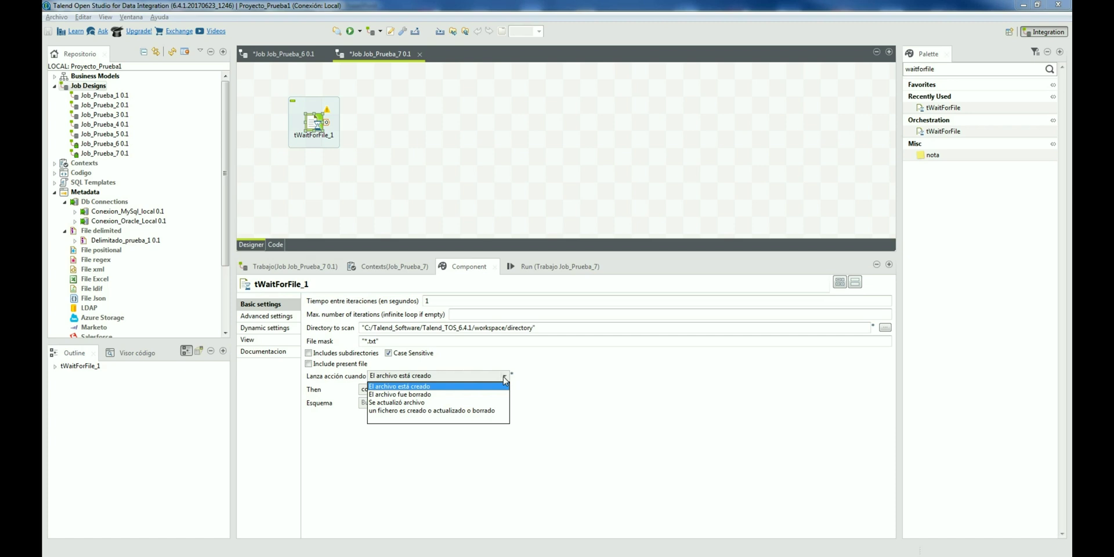
pyautogui.click(503, 377)
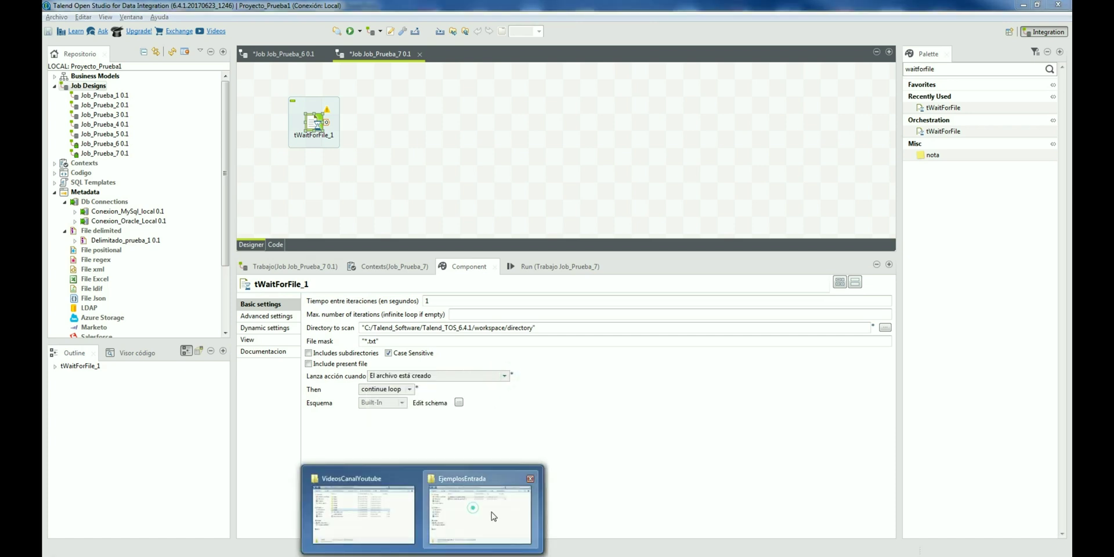
# - Create a folder named ruta_copia_ficheros inside EjemplosEntrada in Windows Explorer
pyautogui.click(492, 512)
pyautogui.rightClick(298, 307)
pyautogui.moveTo(393, 286)
pyautogui.click(494, 281)
pyautogui.write('ruta_copia_ficheros')
pyautogui.press('Return')
pyautogui.click(459, 339)
# - Set tWaitForFile_1's directory to scan to "C:/Talend_Software/EjemplosEntrada/ruta_copia_ficheros", using the new folder's copied path with forward slashes
pyautogui.doubleClick(279, 277)
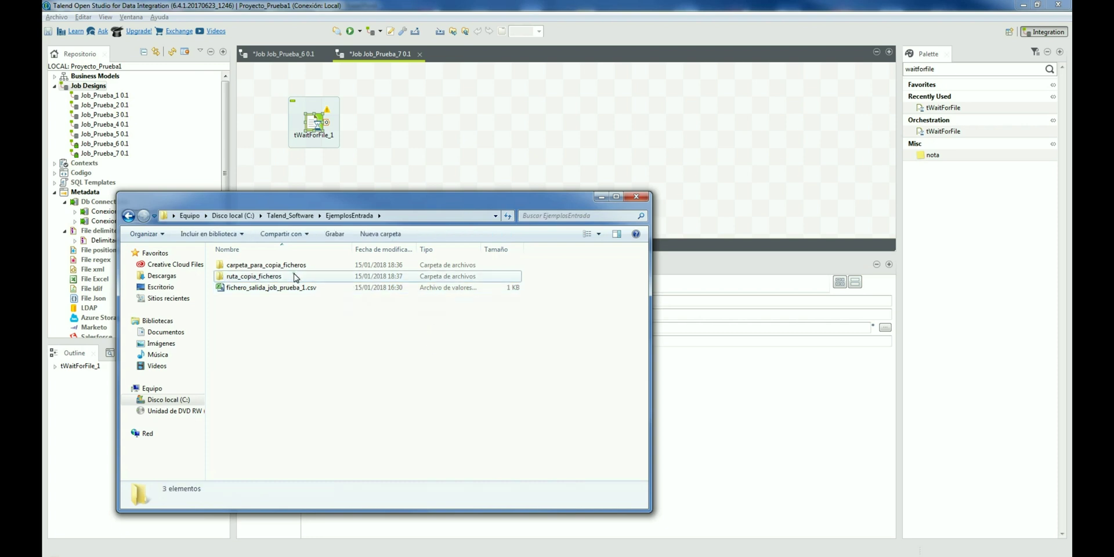
pyautogui.click(458, 216)
pyautogui.hotkey('ctrl', 'c')
pyautogui.click(318, 125)
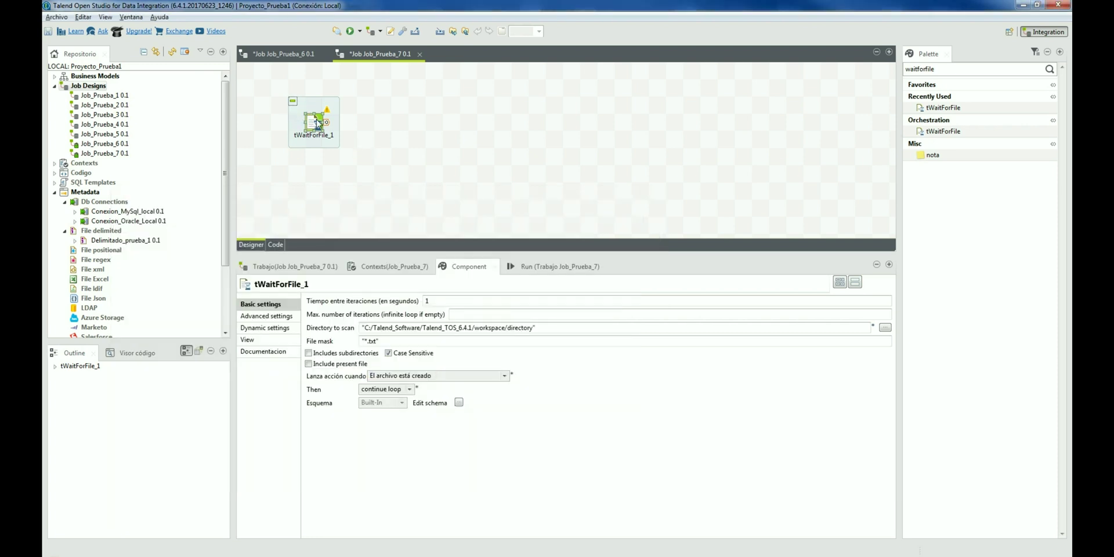
pyautogui.moveTo(532, 326); pyautogui.dragTo(375, 326)
pyautogui.hotkey('ctrl', 'v')
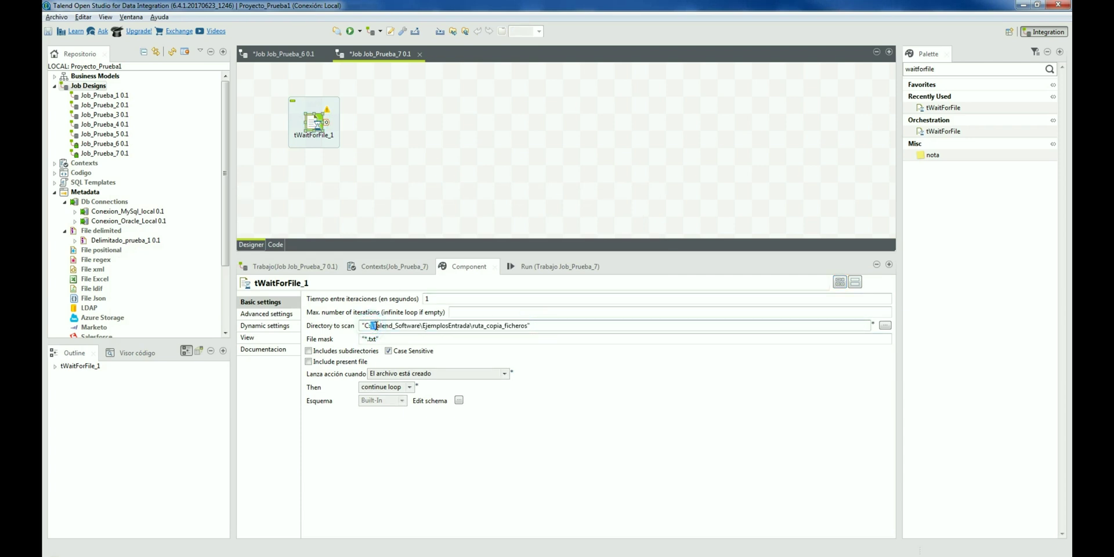
pyautogui.moveTo(418, 325); pyautogui.dragTo(469, 326)
pyautogui.write('/')
pyautogui.write('/')
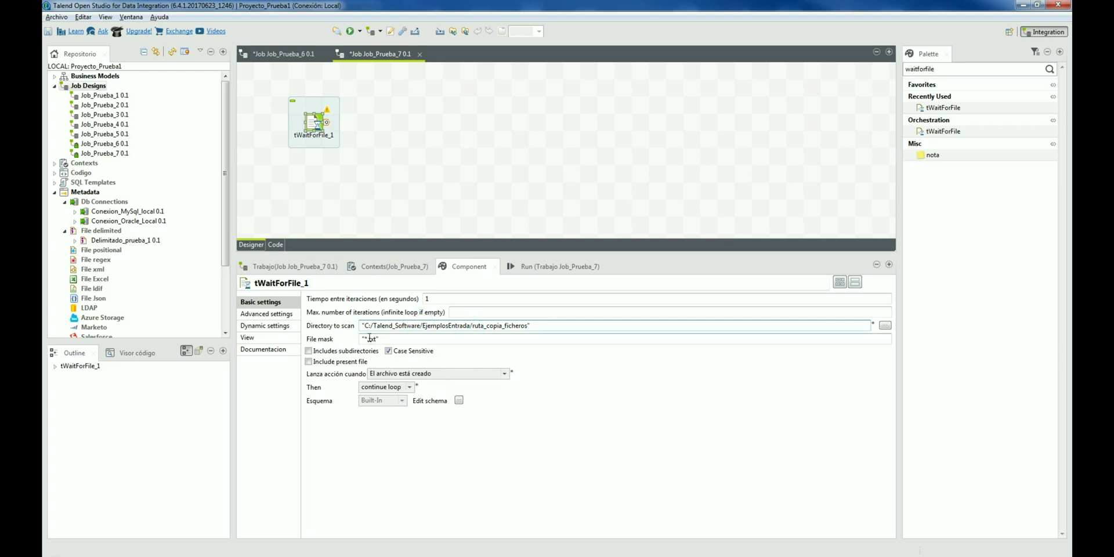
# - Set tWaitForFile_1's file mask to "*.csv" and its Then action to exit loop
pyautogui.moveTo(367, 339); pyautogui.dragTo(376, 339)
pyautogui.write('csv')
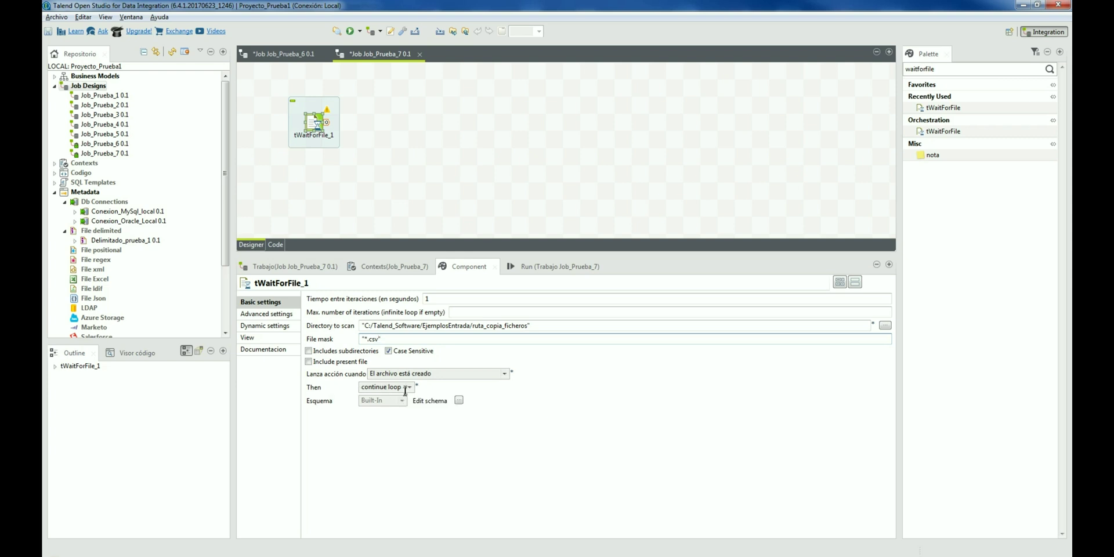
pyautogui.click(406, 388)
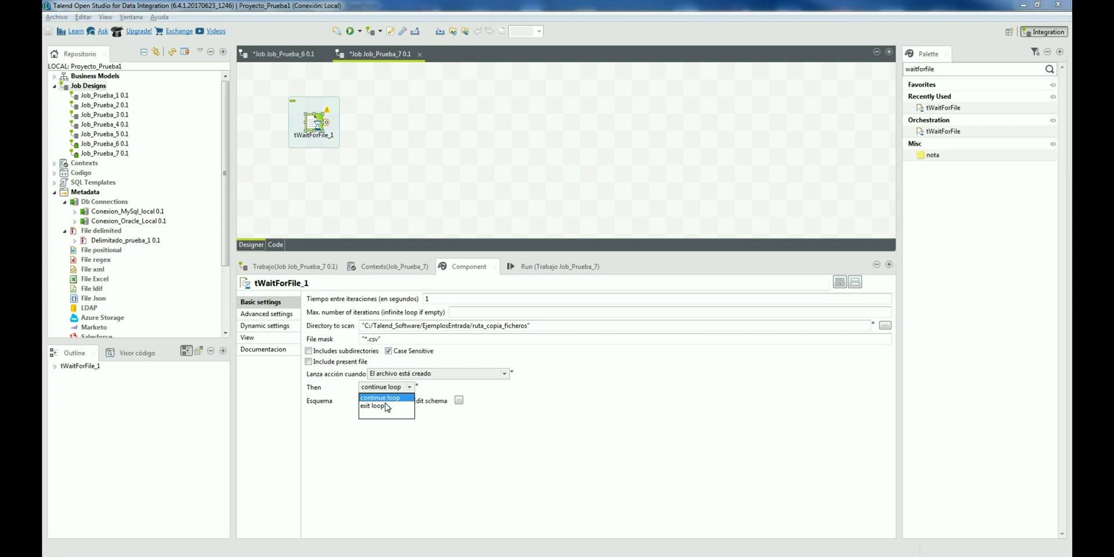
pyautogui.click(387, 406)
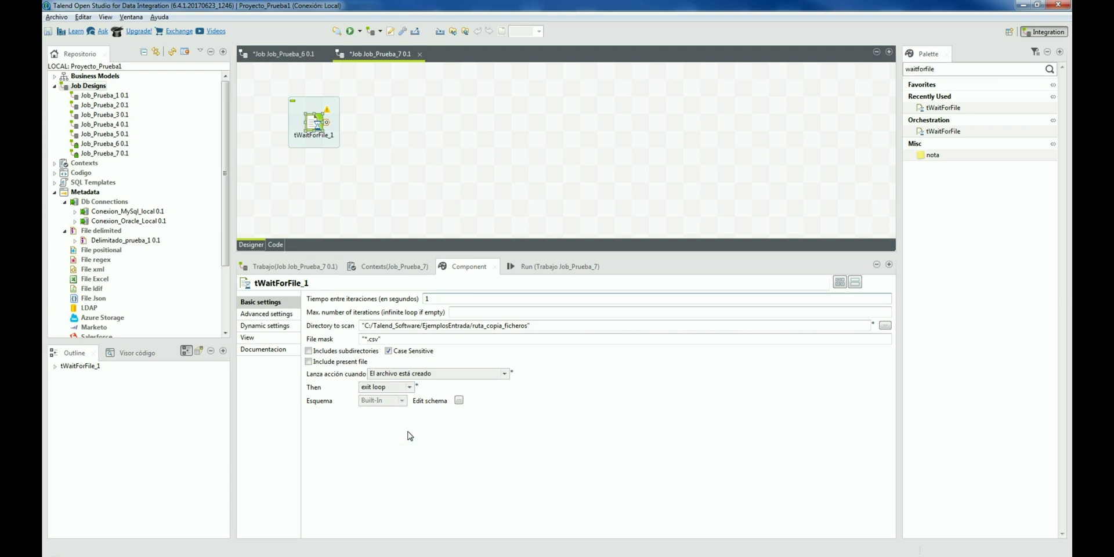
pyautogui.doubleClick(440, 299)
pyautogui.click(482, 312)
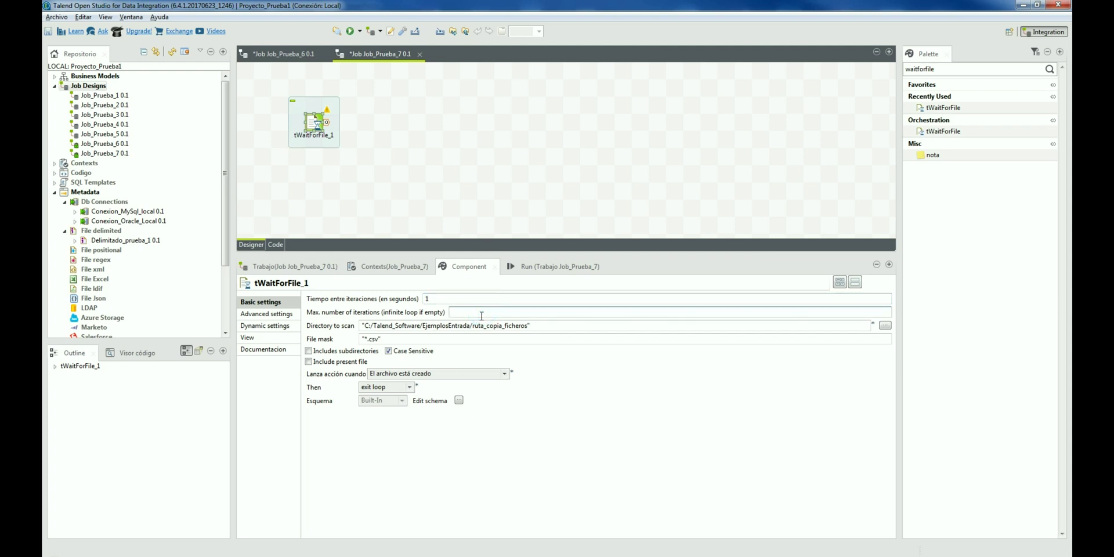
# - Add a tFileList component to Job_Prueba_7 and place it directly below tWaitForFile_1
pyautogui.click(516, 268)
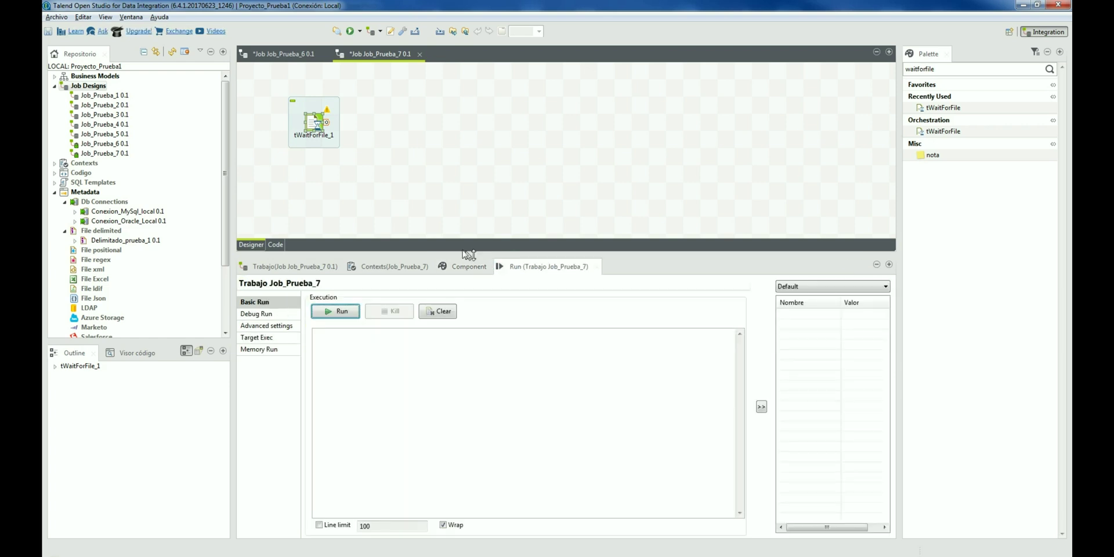
pyautogui.write('filelist')
pyautogui.press('Return')
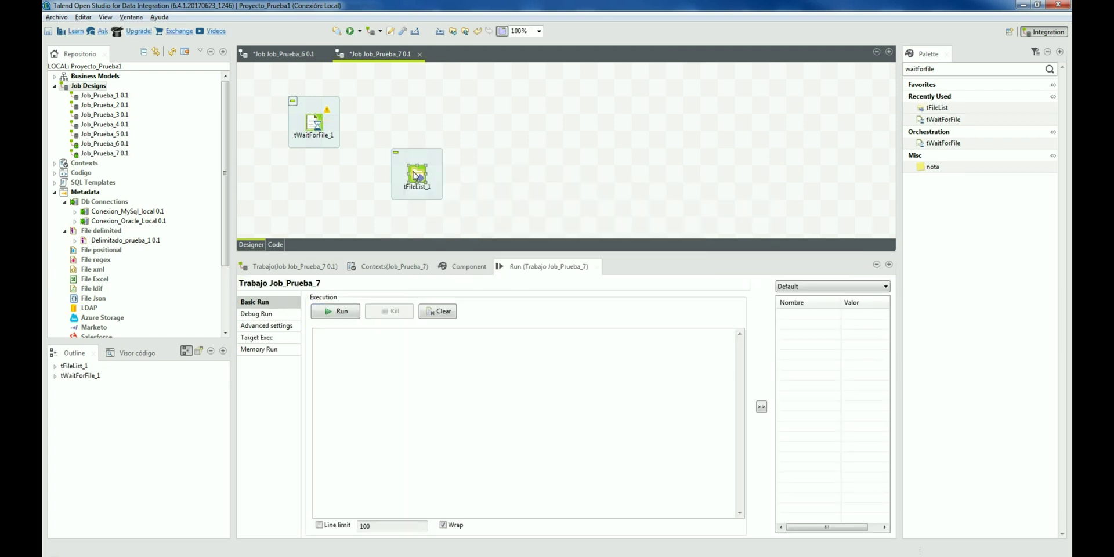
pyautogui.moveTo(416, 176); pyautogui.dragTo(309, 190)
# - Link tWaitForFile_1 to tFileList_1 with an Iterate connection
pyautogui.rightClick(315, 125)
pyautogui.moveTo(383, 131)
pyautogui.click(457, 132)
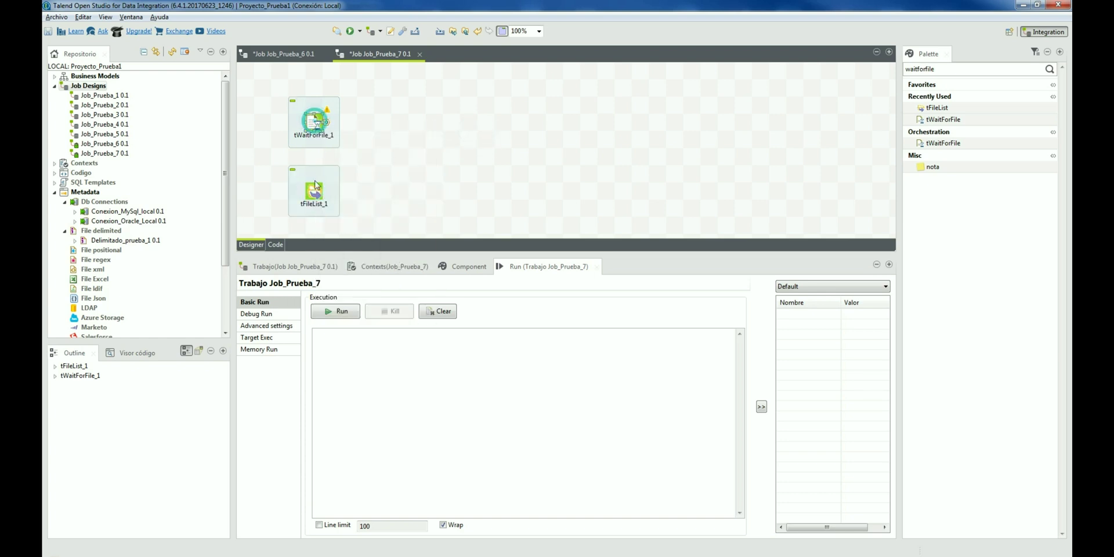
pyautogui.rightClick(316, 124)
pyautogui.moveTo(359, 131)
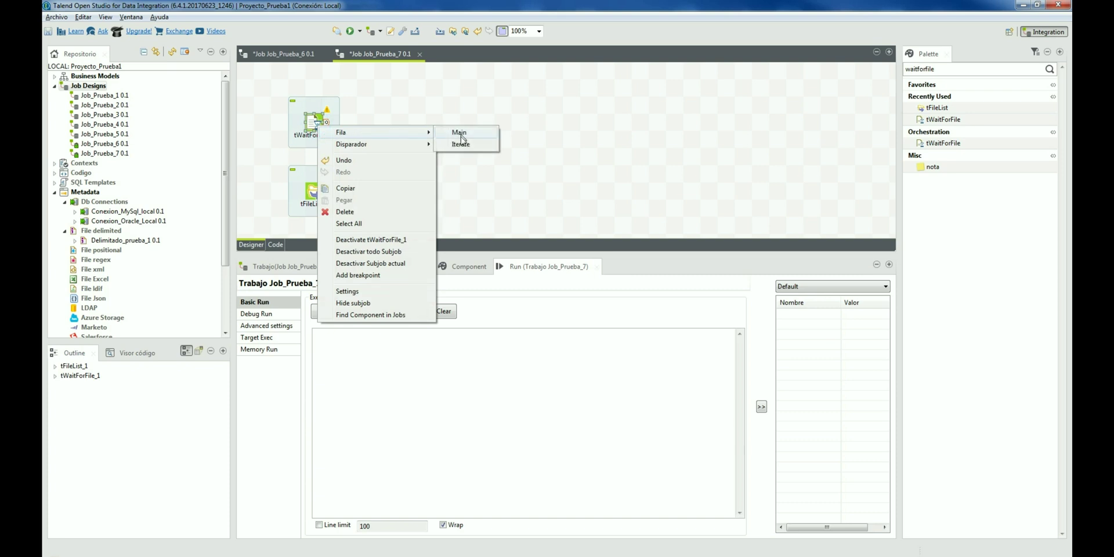
pyautogui.click(461, 142)
pyautogui.click(314, 192)
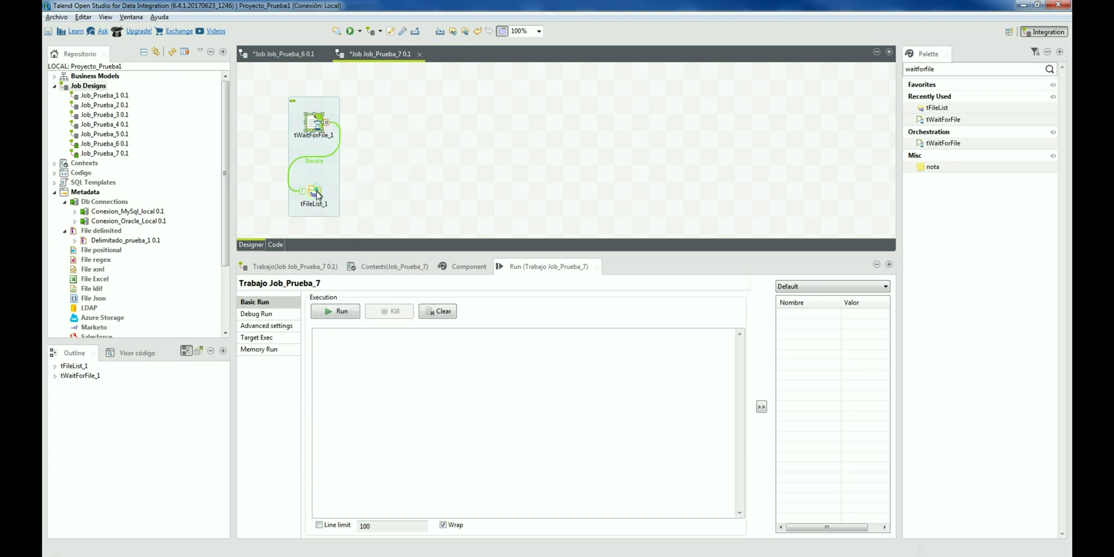
# - Copy the directory path from tWaitForFile_1's settings and show tFileList_1's settings
pyautogui.doubleClick(313, 125)
pyautogui.click(314, 191)
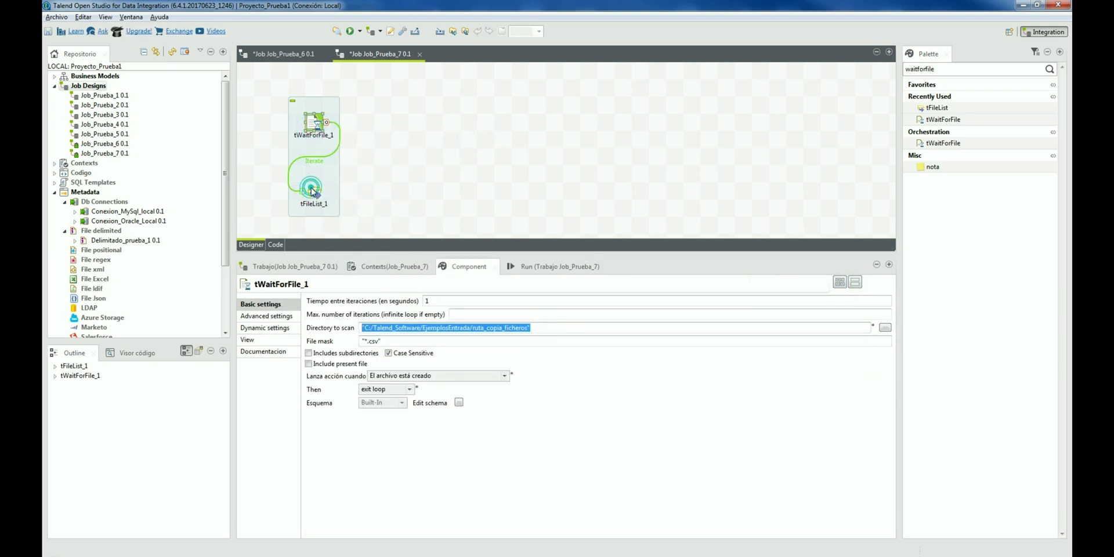
pyautogui.tripleClick(533, 299)
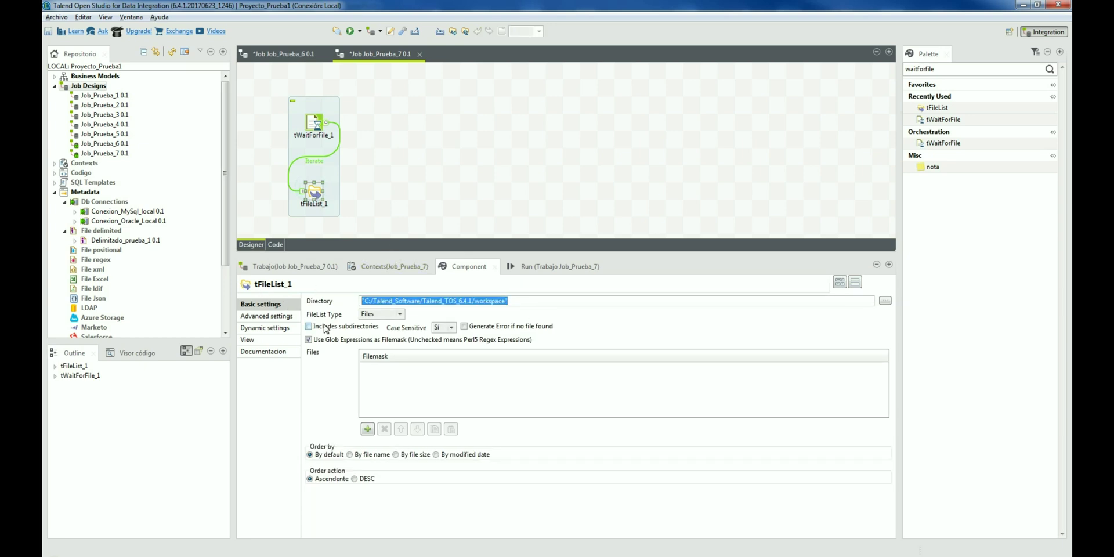
pyautogui.write('tWait')
pyautogui.hotkey('ctrl', 'space')
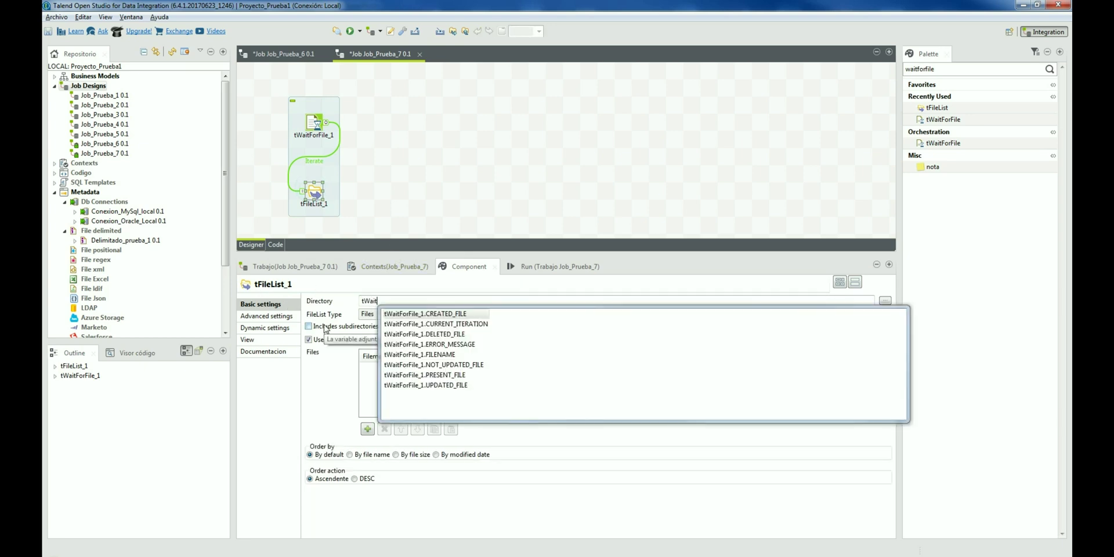
pyautogui.press('Down')
pyautogui.press('Down')
pyautogui.press('Down')
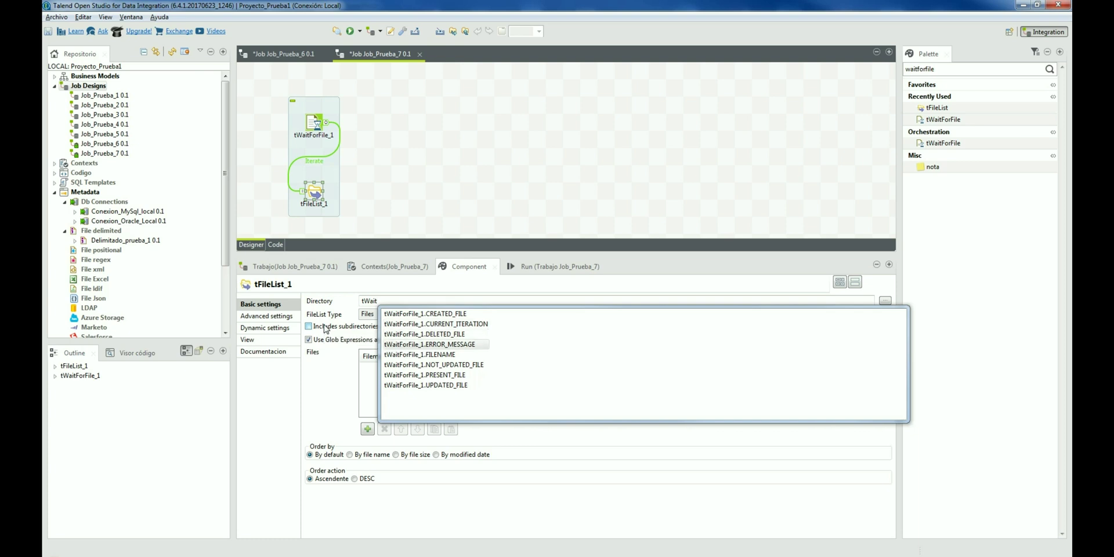
pyautogui.press('Escape')
# - Set tFileList_1's directory to "C:/Talend_Software/EjemplosEntrada/ruta_copia_ficheros"
pyautogui.click(399, 301)
pyautogui.hotkey('ctrl', 'z')
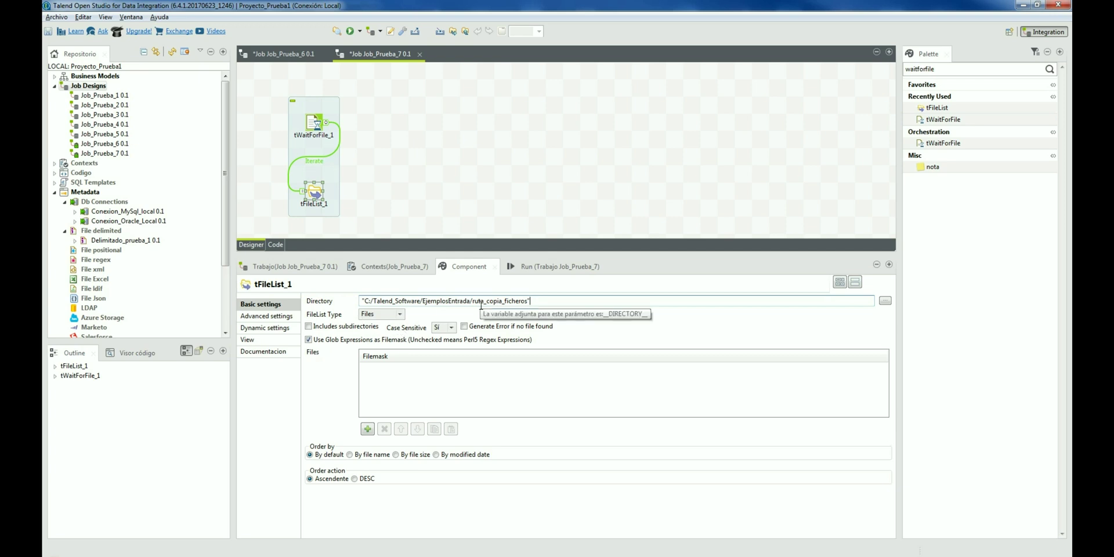
# - Add a tFixedFlowInput and a tLogRow component in a row beside tFileList_1
pyautogui.click(419, 194)
pyautogui.write('tFixedFlowInput')
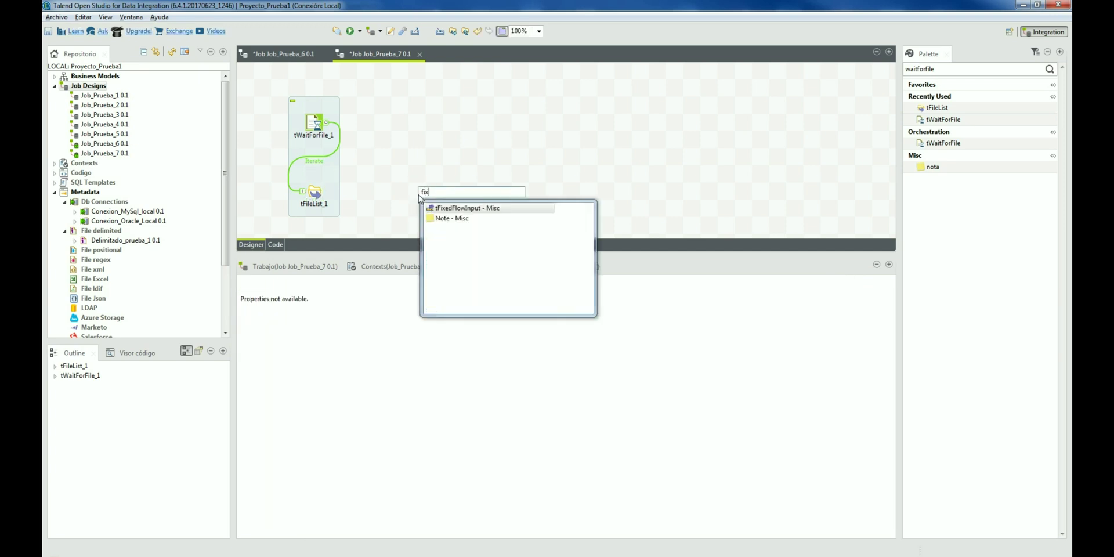
pyautogui.press('Return')
pyautogui.click(502, 196)
pyautogui.write('tLogRow')
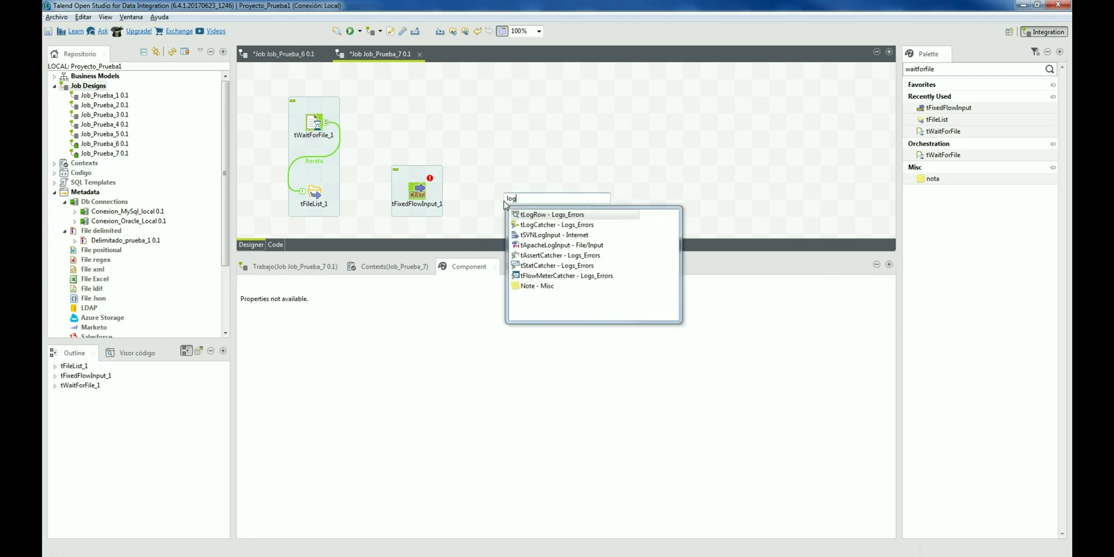
pyautogui.press('Return')
pyautogui.moveTo(490, 217); pyautogui.dragTo(525, 200)
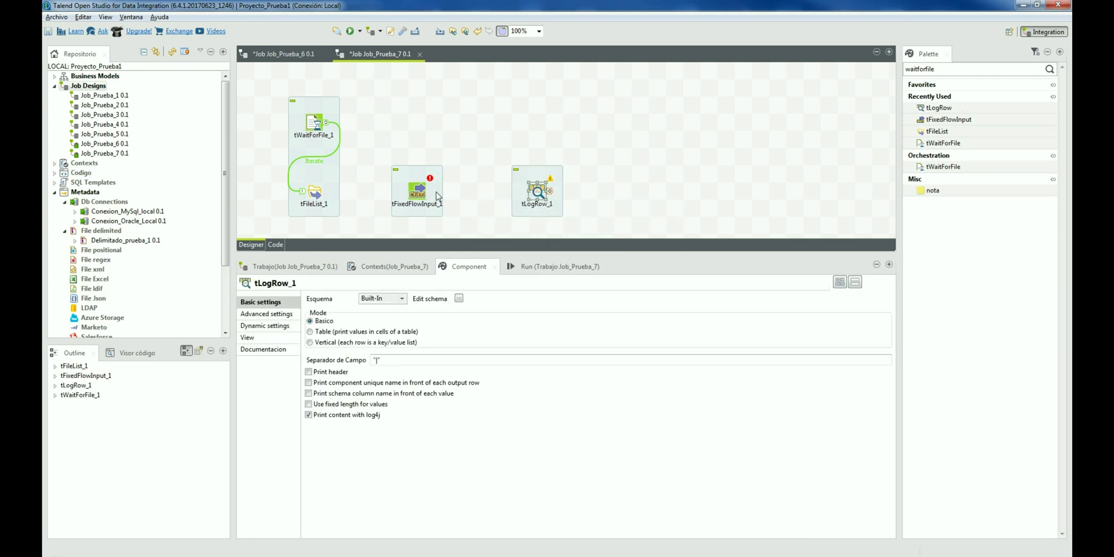
# - Define tFixedFlowInput_1's schema with a single String column named NombreFichero
pyautogui.click(419, 190)
pyautogui.click(458, 297)
pyautogui.click(191, 306)
pyautogui.click(227, 187)
pyautogui.write('NombreFichero')
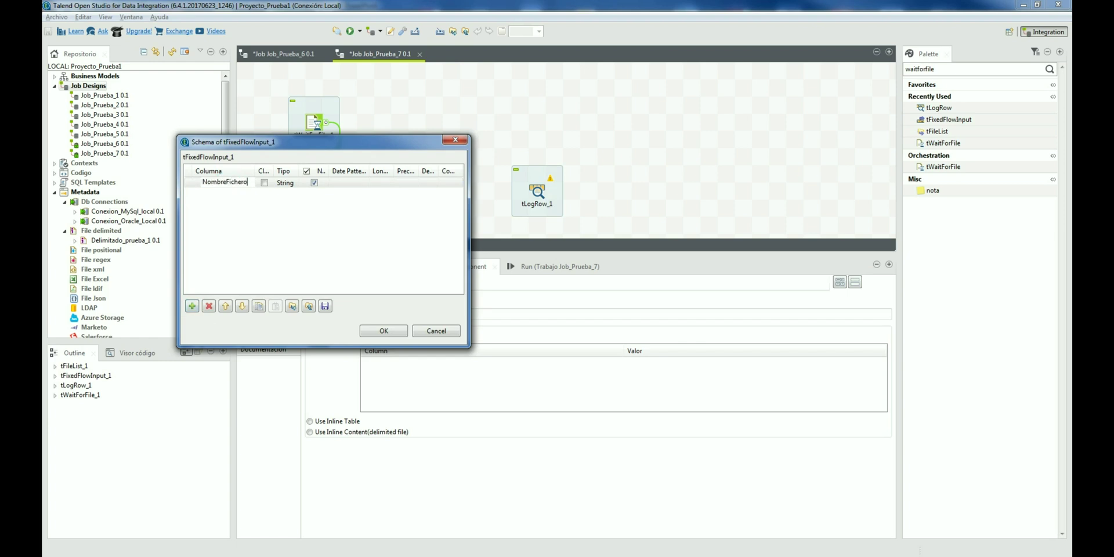
pyautogui.press('Return')
pyautogui.click(384, 331)
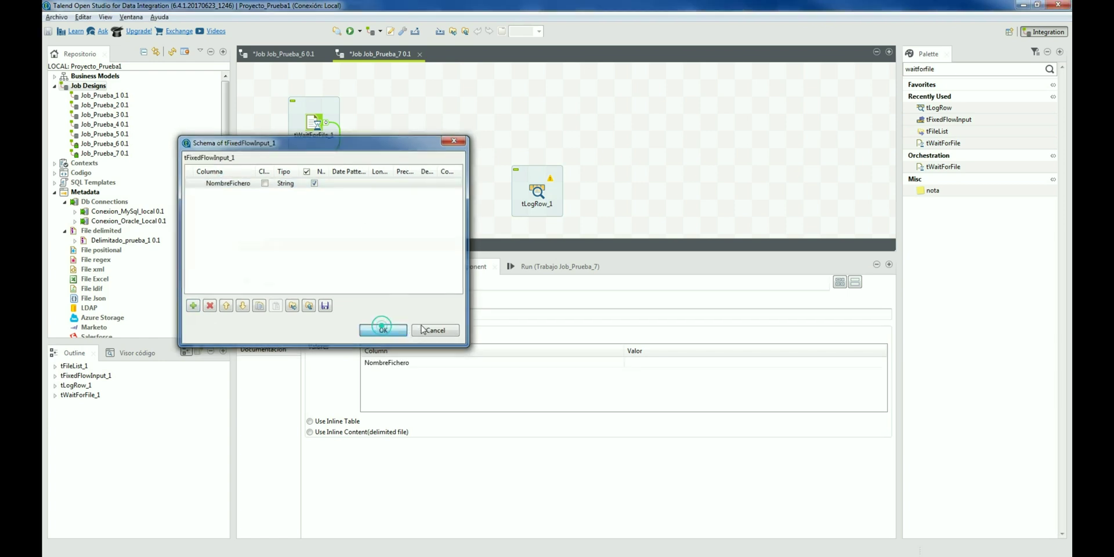
pyautogui.click(652, 363)
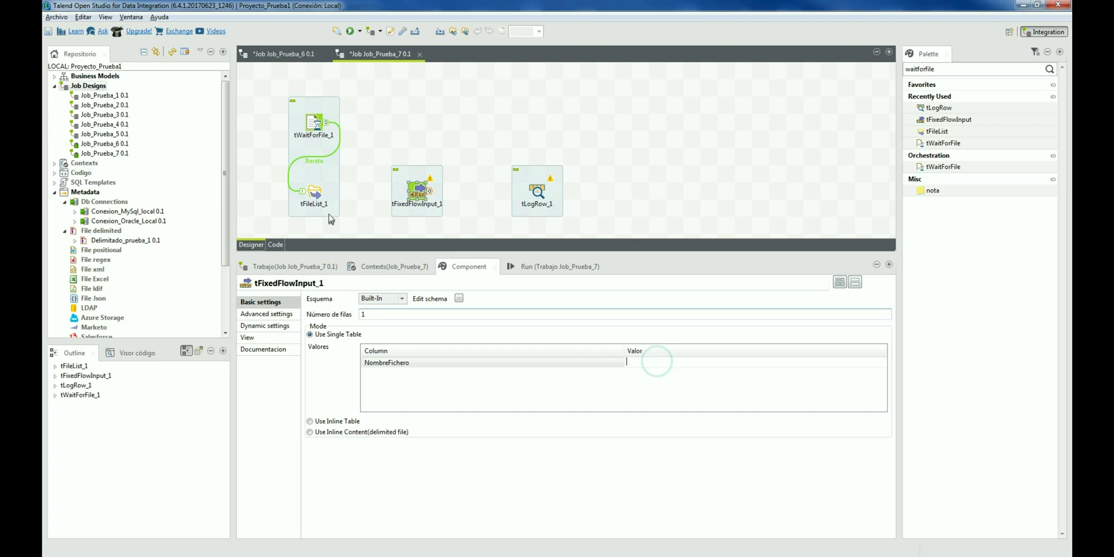
# - Link tFileList_1 to tFixedFlowInput_1 with an Iterate connection
pyautogui.rightClick(313, 194)
pyautogui.moveTo(333, 196)
pyautogui.click(409, 196)
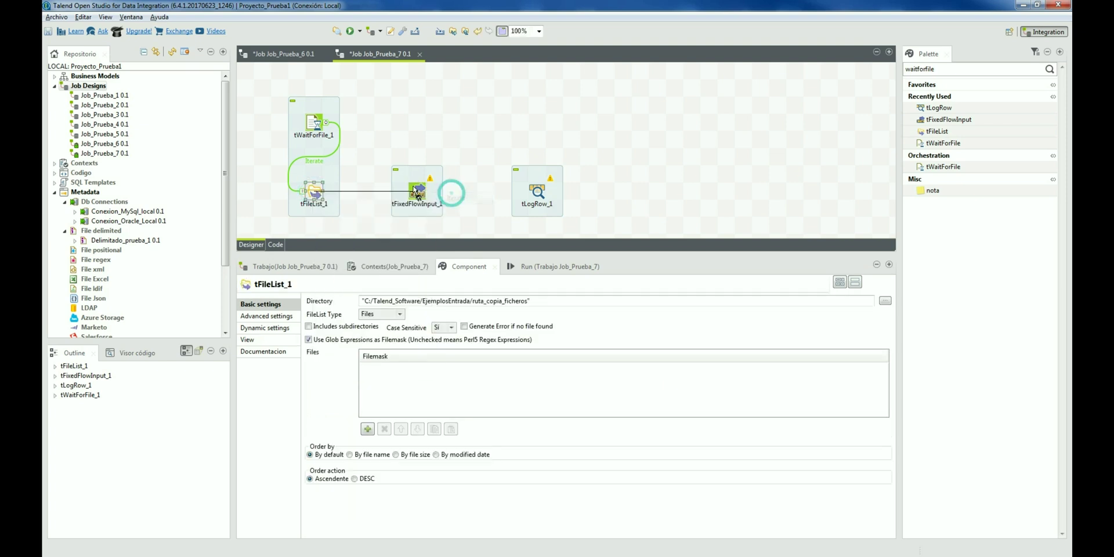
pyautogui.click(418, 192)
# - Set the value of NombreFichero in tFixedFlowInput_1 to ((String)globalMap.get("tFileList_1_CURRENT_FILE"))
pyautogui.click(641, 362)
pyautogui.write('tFi')
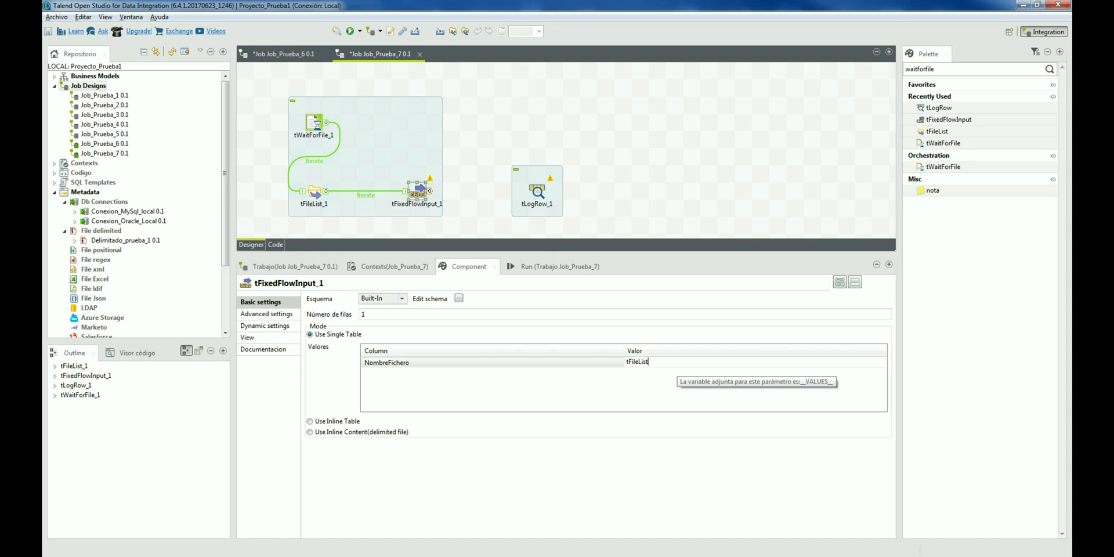
pyautogui.write('leList')
pyautogui.hotkey('ctrl', 'space')
pyautogui.doubleClick(677, 376)
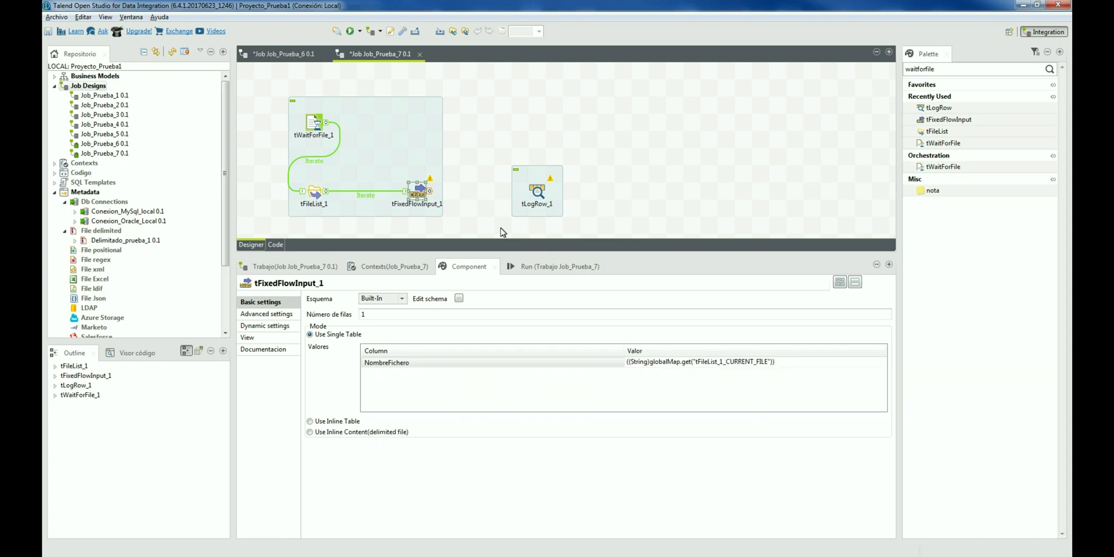
# - Link tFixedFlowInput_1 to tLogRow_1 with a Main row connection
pyautogui.rightClick(418, 192)
pyautogui.moveTo(455, 196)
pyautogui.click(571, 193)
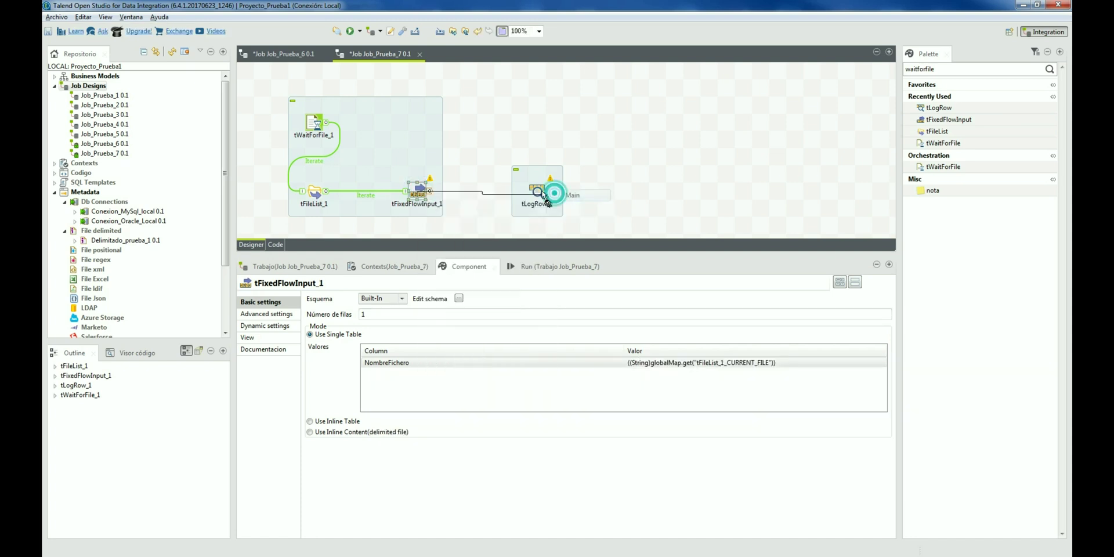
pyautogui.click(546, 195)
# - Run Job_Prueba_7 so that it starts waiting for a CSV file
pyautogui.click(548, 267)
pyautogui.click(619, 217)
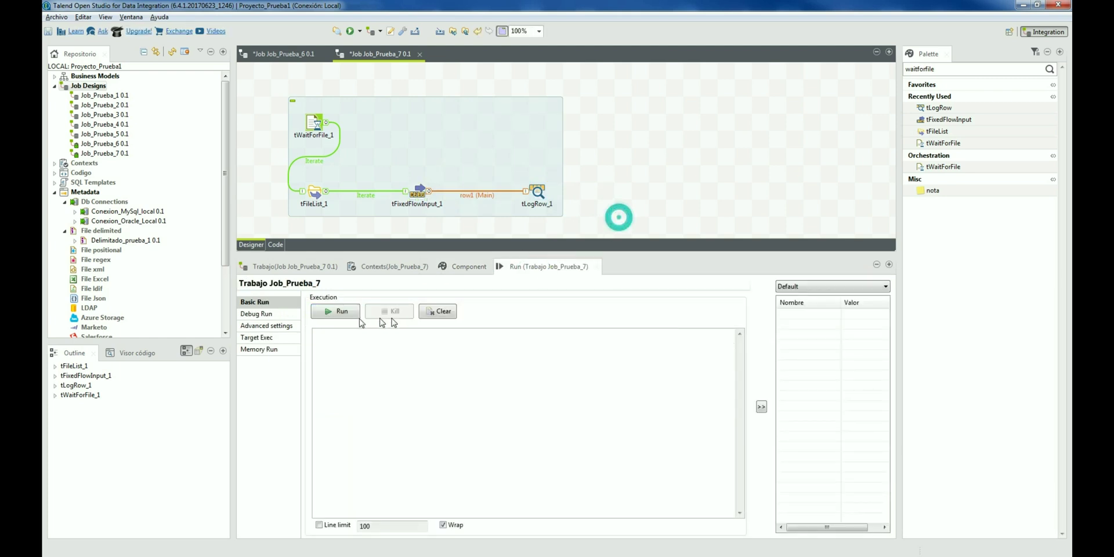
pyautogui.click(327, 312)
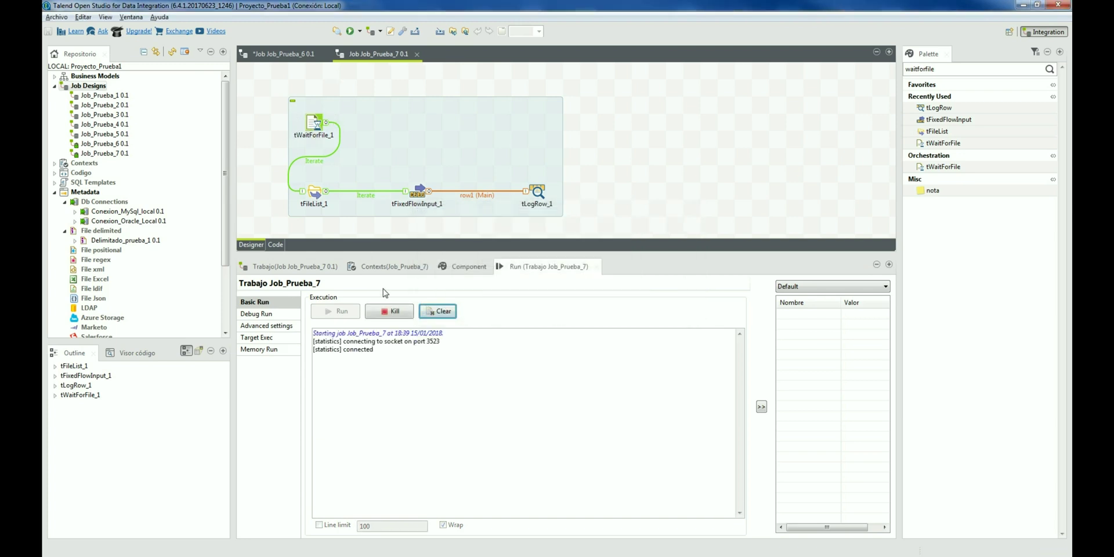
# - In Windows Explorer, copy fichero_salida_job_prueba_1.csv from EjemplosEntrada into ruta_copia_ficheros and move the window aside to reveal the job's output
pyautogui.hotkey('alt', 'Tab')
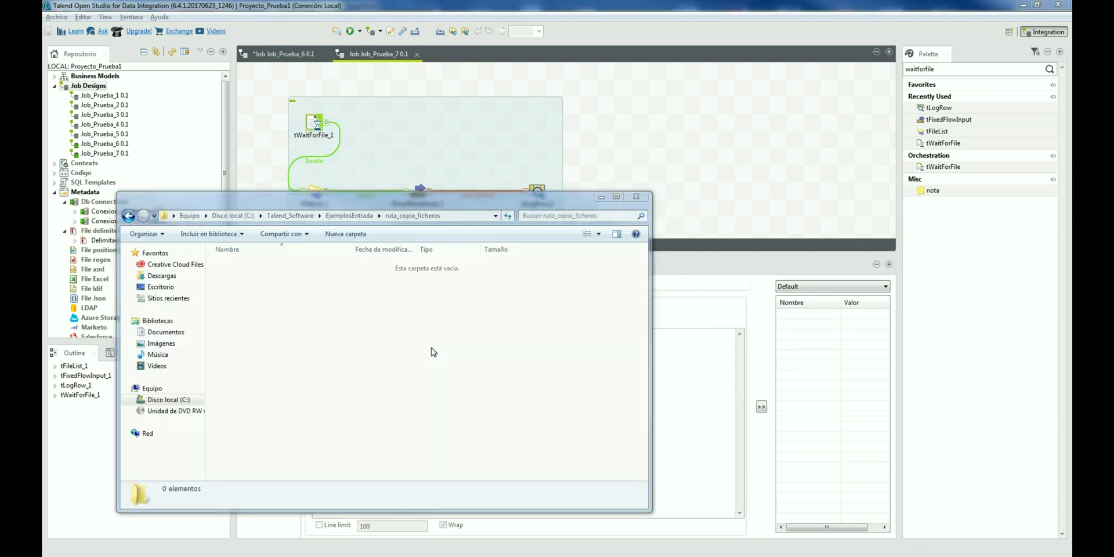
pyautogui.click(348, 216)
pyautogui.click(275, 289)
pyautogui.doubleClick(262, 277)
pyautogui.click(360, 333)
pyautogui.moveTo(325, 197); pyautogui.dragTo(770, 104)
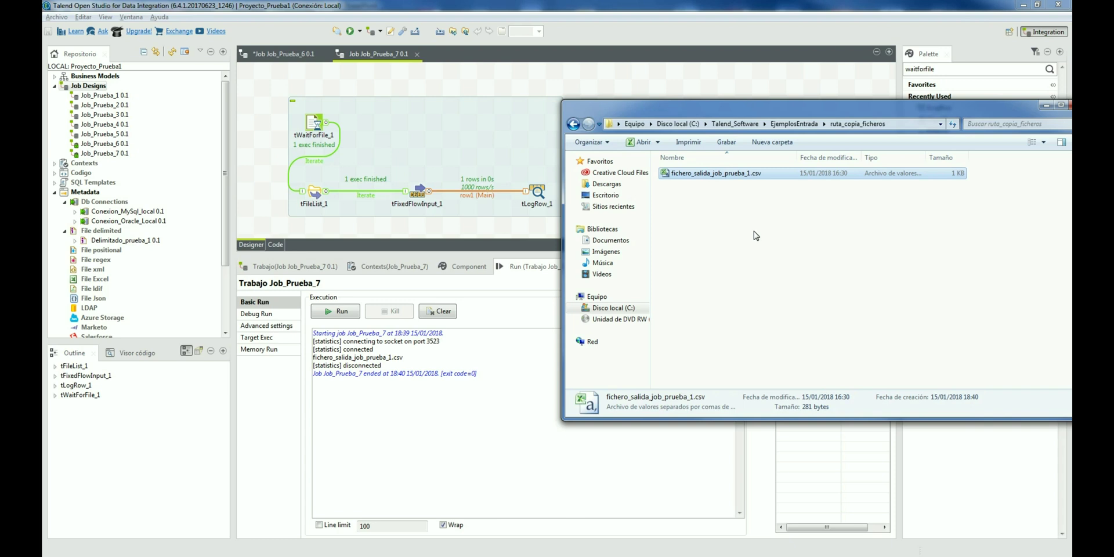
# - Change tWaitForFile_1's Then action to continue loop
pyautogui.doubleClick(316, 127)
pyautogui.click(389, 389)
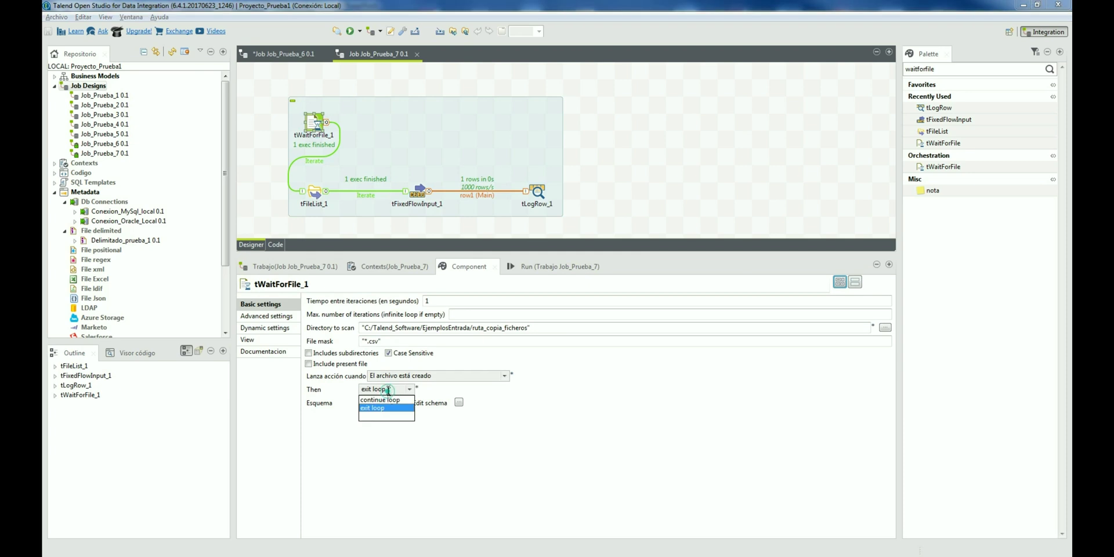
pyautogui.click(380, 408)
# - Clear Job_Prueba_7's run output and delete fichero_salida_job_prueba_1.csv from ruta_copia_ficheros
pyautogui.click(527, 268)
pyautogui.click(438, 312)
pyautogui.click(342, 313)
pyautogui.hotkey('alt', 'Tab')
pyautogui.click(724, 174)
pyautogui.press('Delete')
pyautogui.press('Return')
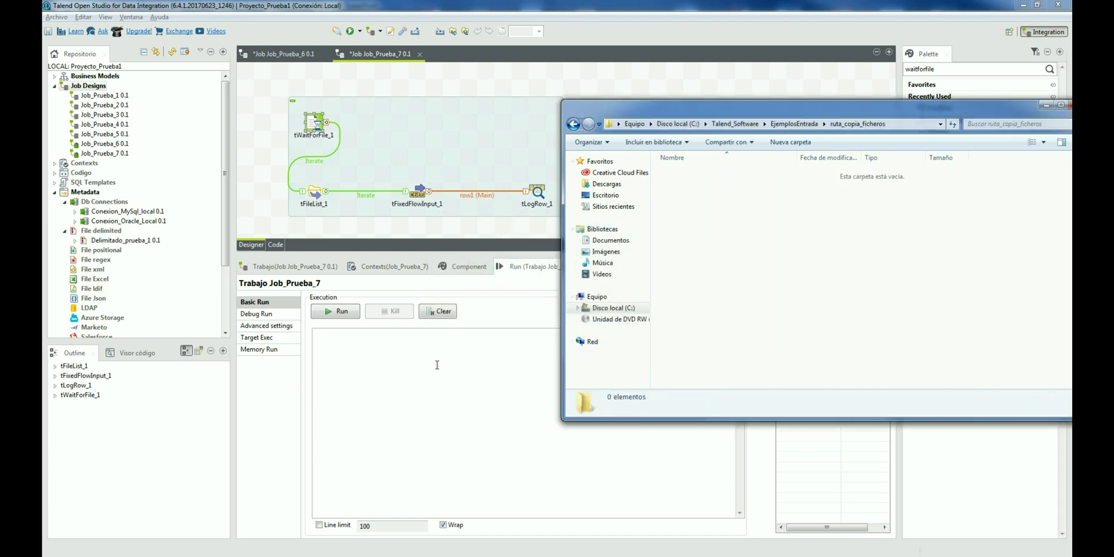
# - Run Job_Prueba_7 and copy fichero_salida_job_prueba_1.csv from EjemplosEntrada into ruta_copia_ficheros
pyautogui.click(345, 311)
pyautogui.hotkey('alt', 'Tab')
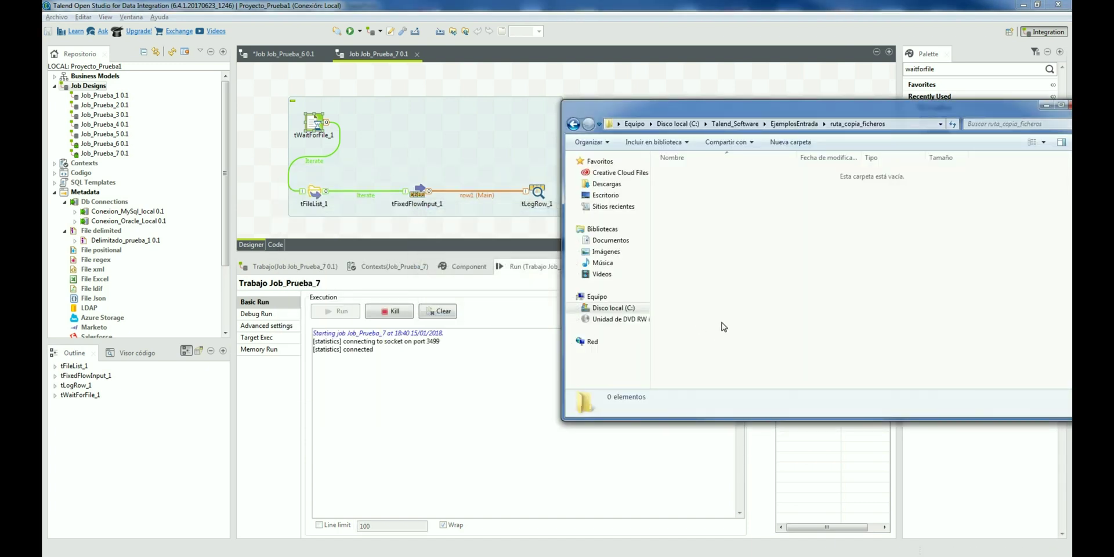
pyautogui.press('BackSpace')
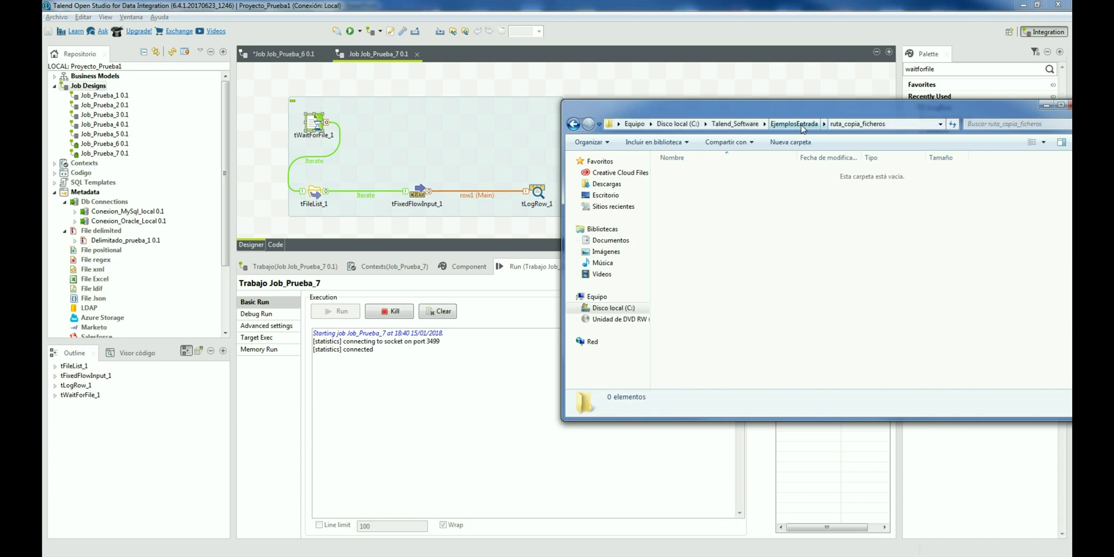
pyautogui.click(709, 197)
pyautogui.hotkey('ctrl', 'c')
pyautogui.doubleClick(706, 186)
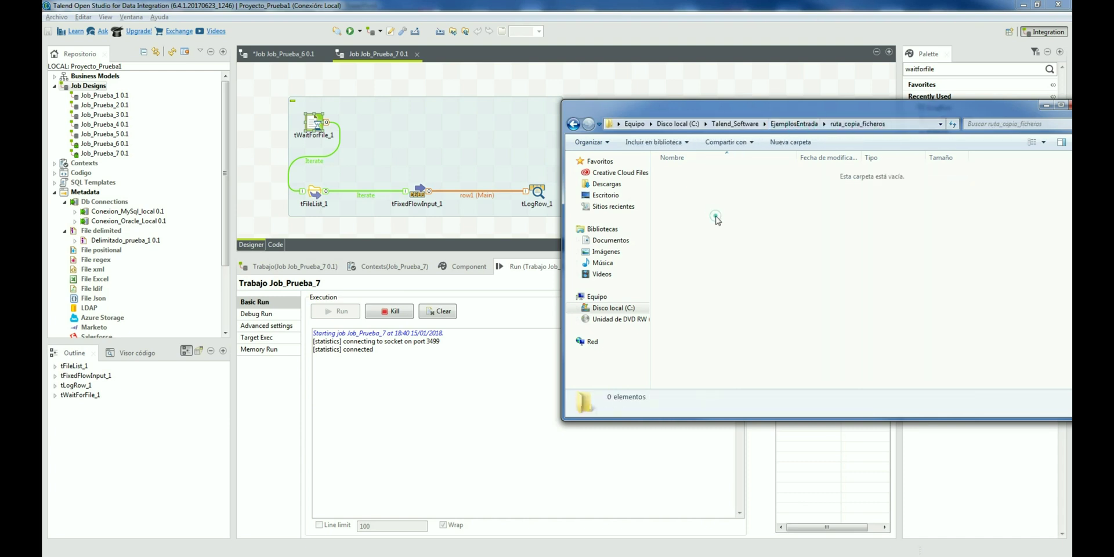
pyautogui.hotkey('ctrl', 'v')
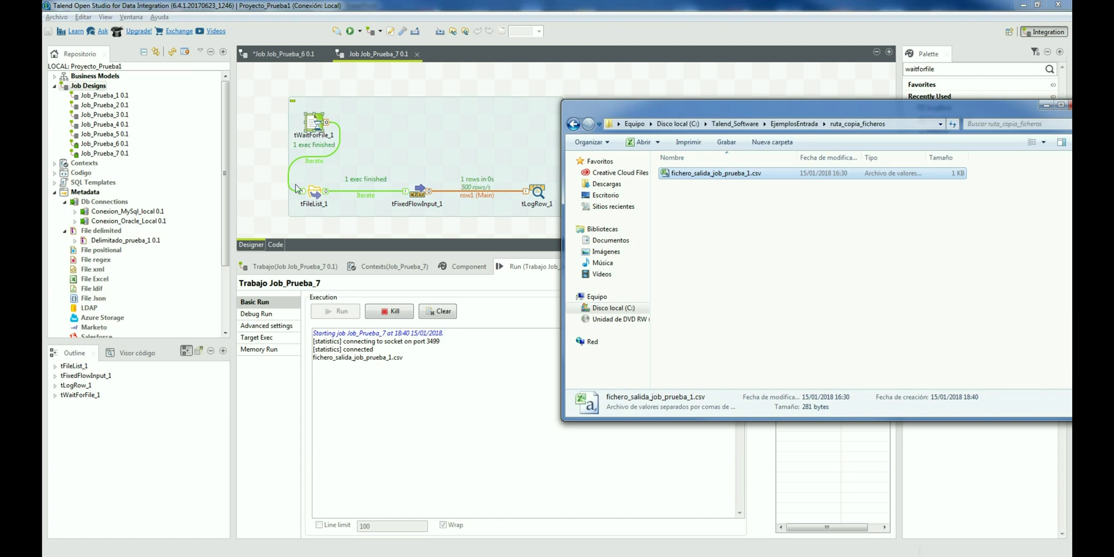
# - Paste a duplicate of fichero_salida_job_prueba_1.csv inside the EjemplosEntrada folder
pyautogui.click(800, 124)
pyautogui.hotkey('ctrl', 'v')
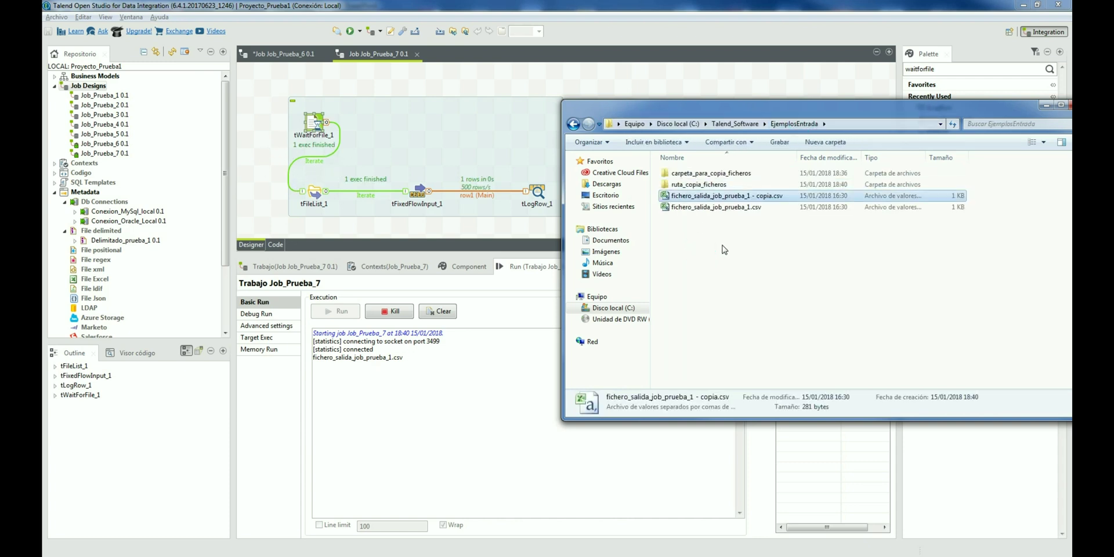
# - Rename the duplicate CSV in EjemplosEntrada as fichero_2.csv, move it into ruta_copia_ficheros and open that folder
pyautogui.click(763, 198)
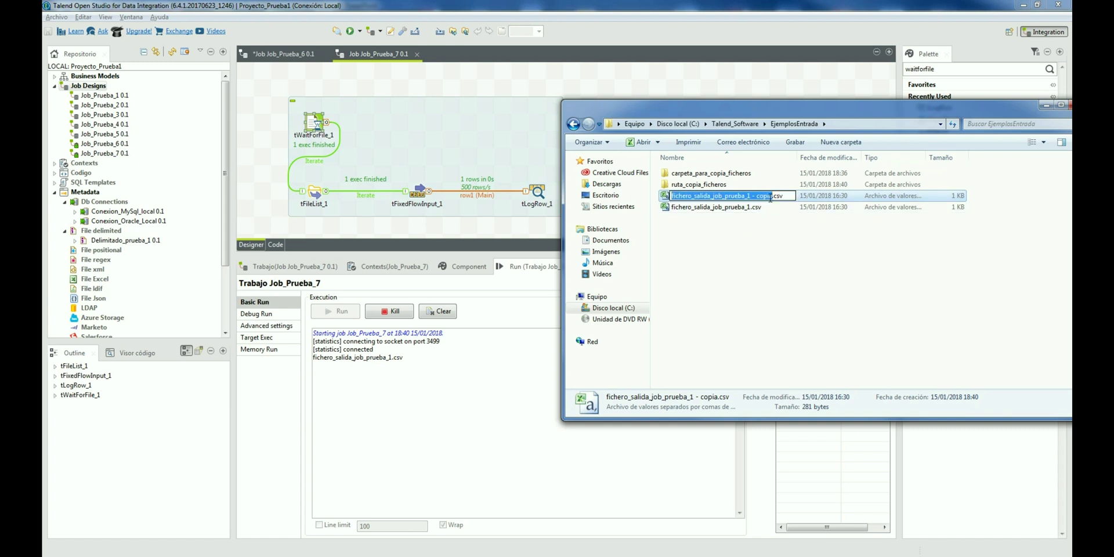
pyautogui.write('fichero_2')
pyautogui.press('Return')
pyautogui.moveTo(772, 201); pyautogui.dragTo(702, 184)
pyautogui.doubleClick(699, 184)
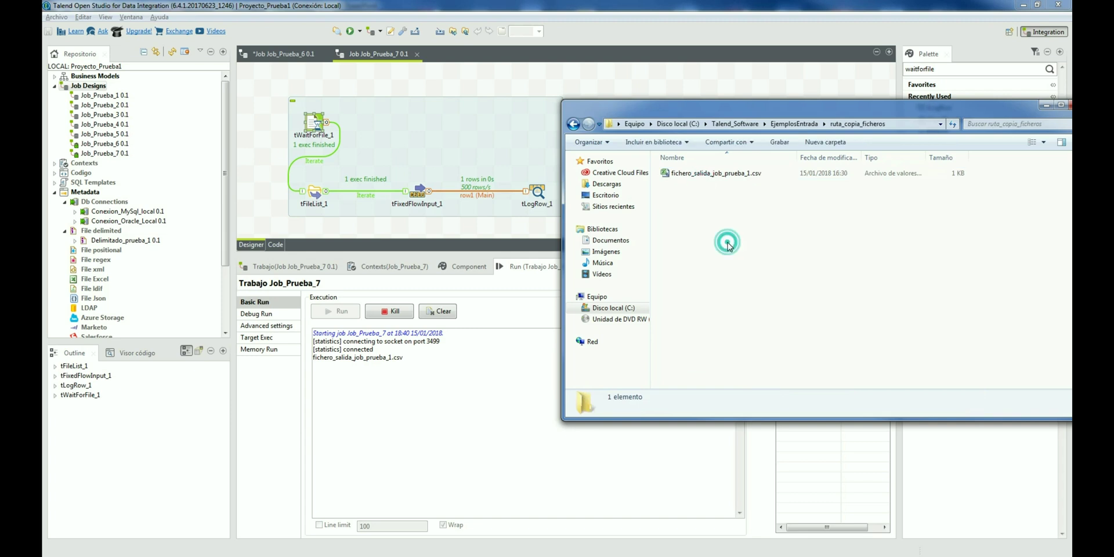
# - Check the file names logged by Job_Prueba_7, then kill the running job and clear its output
pyautogui.click(337, 367)
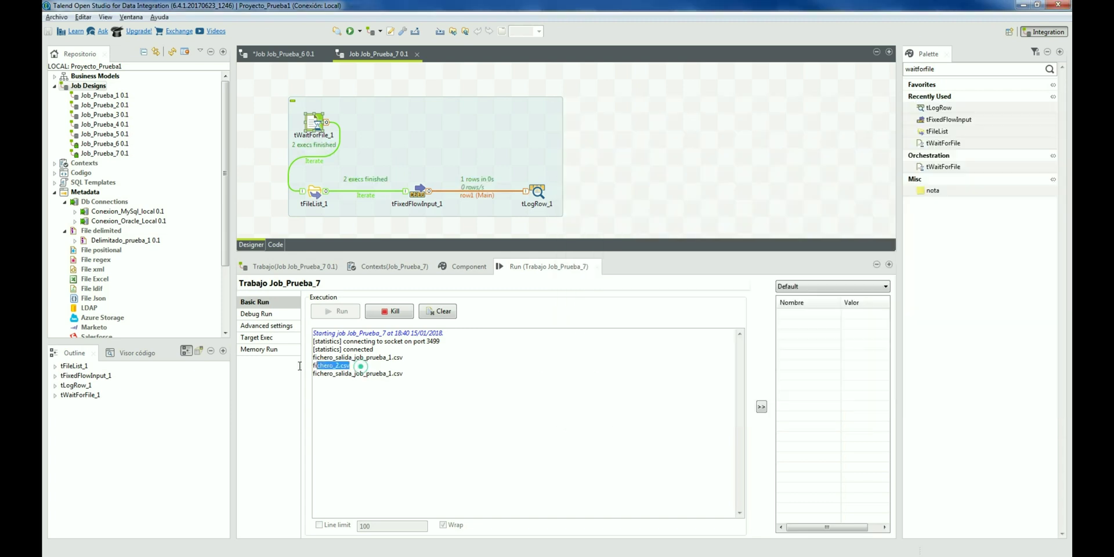
pyautogui.moveTo(312, 367); pyautogui.dragTo(359, 368)
pyautogui.click(360, 368)
pyautogui.click(395, 313)
pyautogui.click(439, 311)
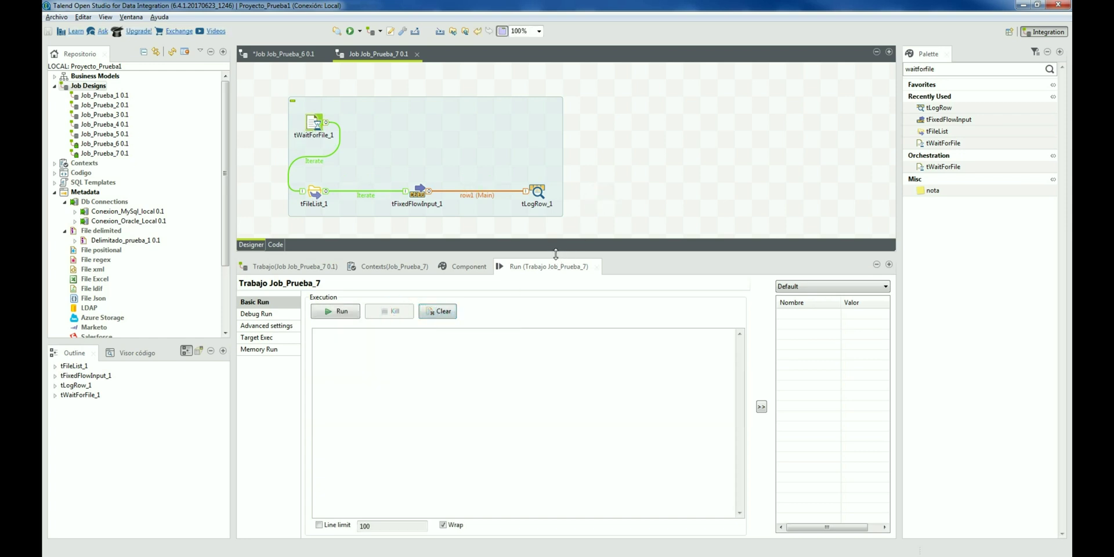
# - Enlarge the design area and spread the job layout, shifting tFileList_1 closer to tFixedFlowInput_1 and tWaitForFile_1 away from it
pyautogui.moveTo(555, 253); pyautogui.dragTo(557, 349)
pyautogui.click(620, 224)
pyautogui.moveTo(316, 193); pyautogui.dragTo(350, 193)
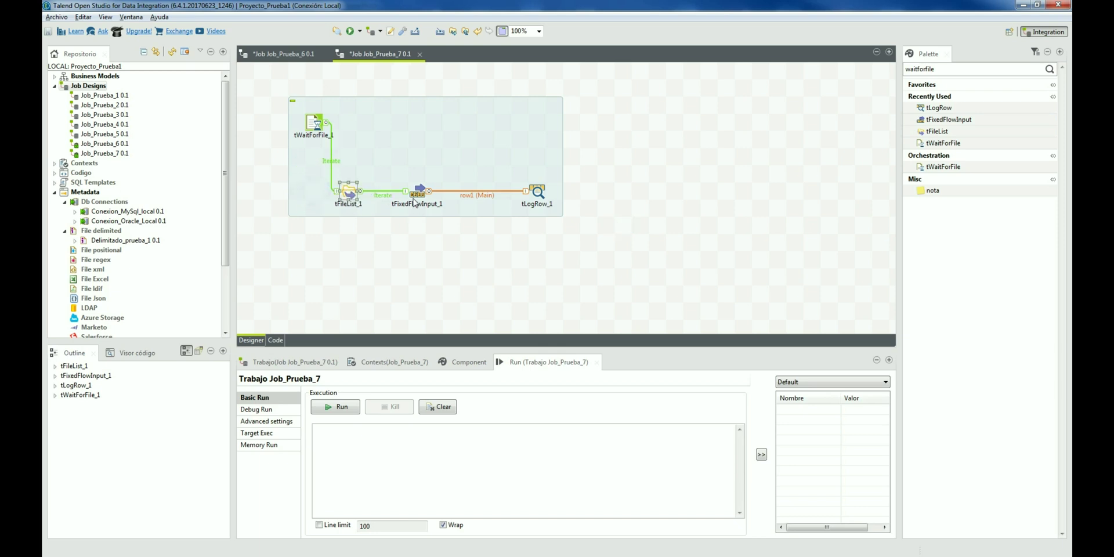
pyautogui.moveTo(312, 123); pyautogui.dragTo(293, 123)
pyautogui.click(297, 123)
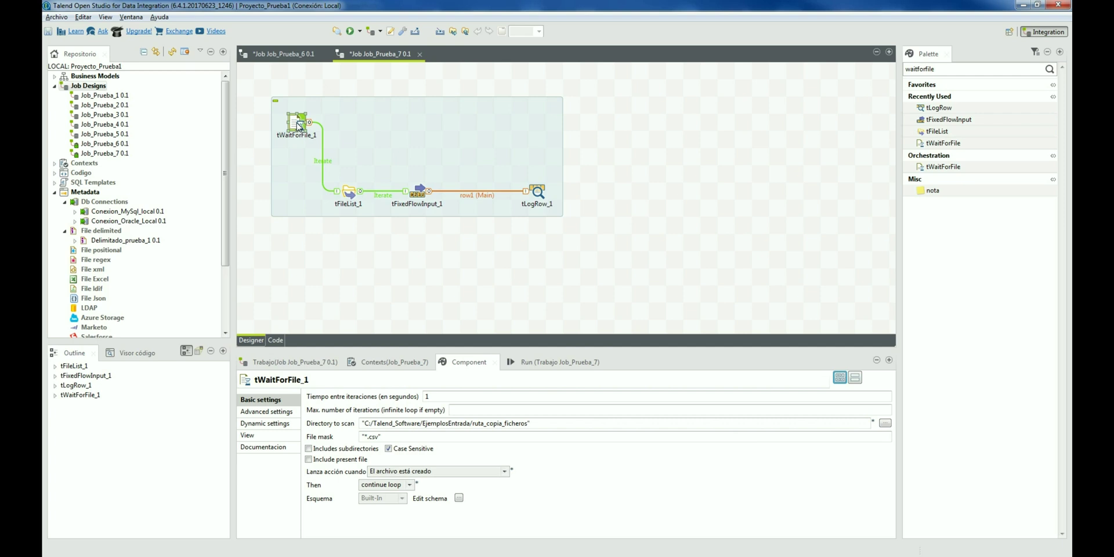
# - Review the tFileCopy_1 and tFileArchive_1 settings in Job_Prueba_6 and return to Job_Prueba_7
pyautogui.click(288, 54)
pyautogui.click(414, 215)
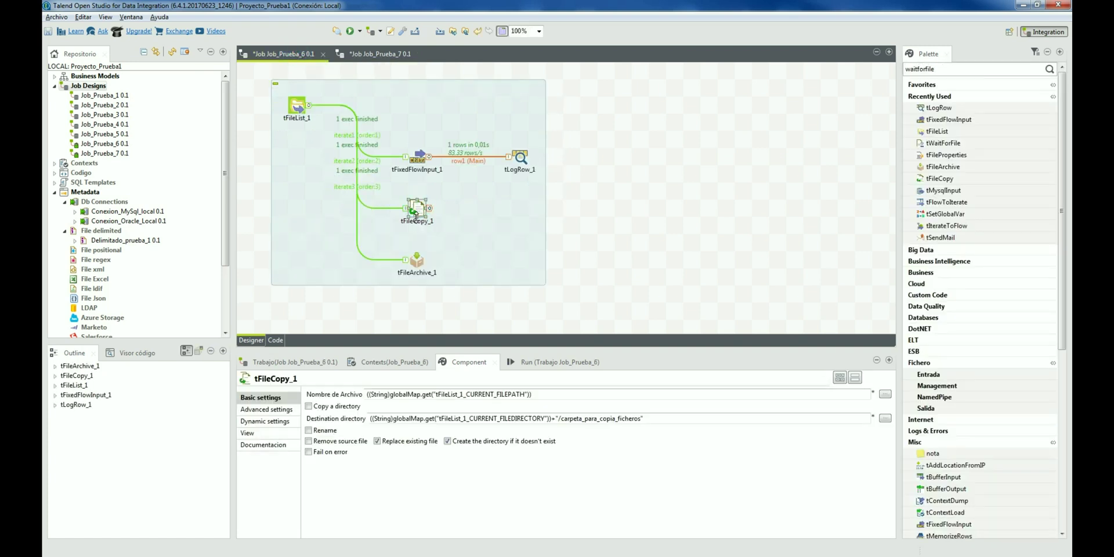
pyautogui.click(416, 260)
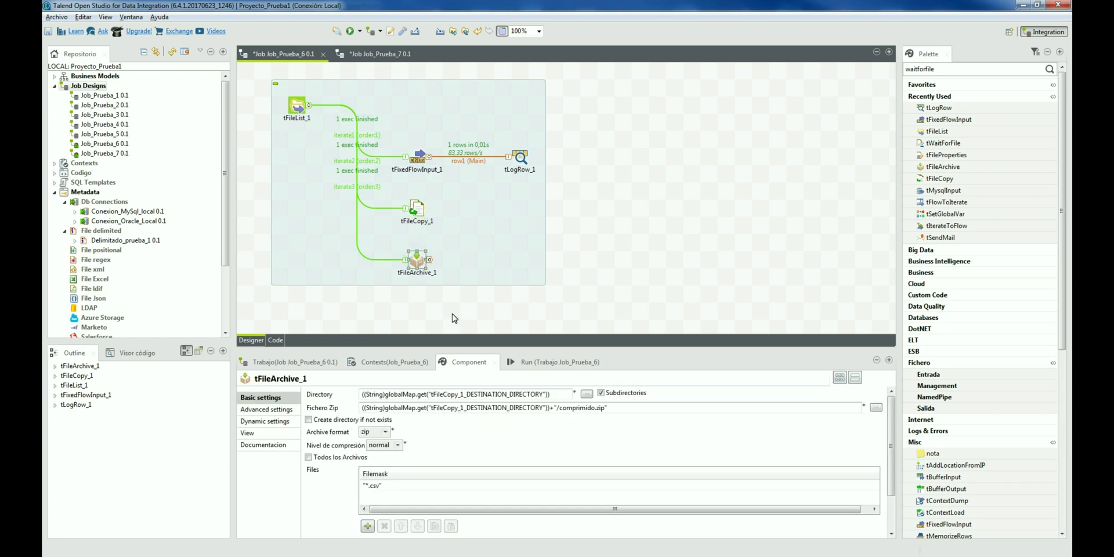
pyautogui.click(380, 54)
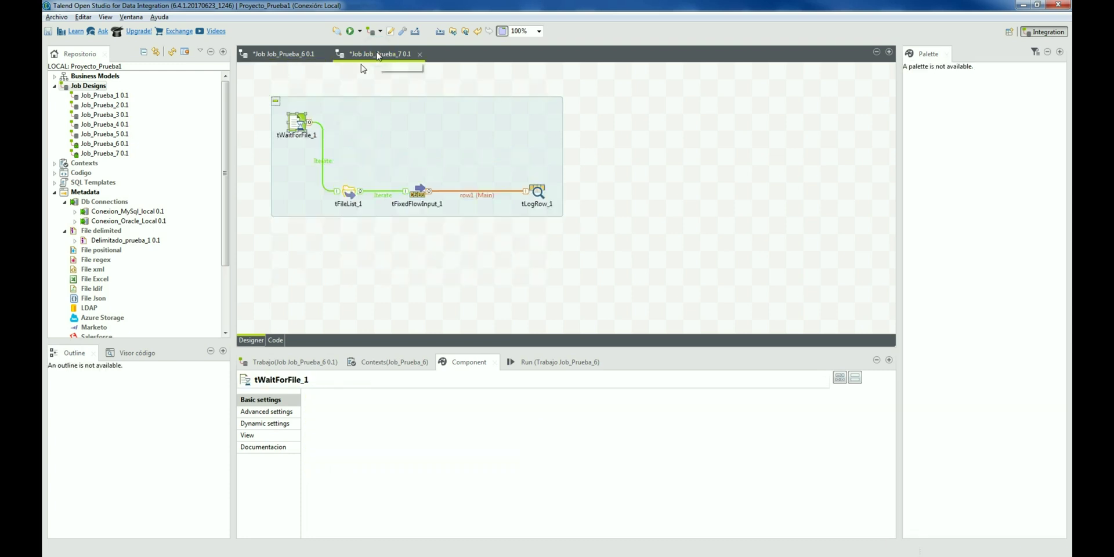